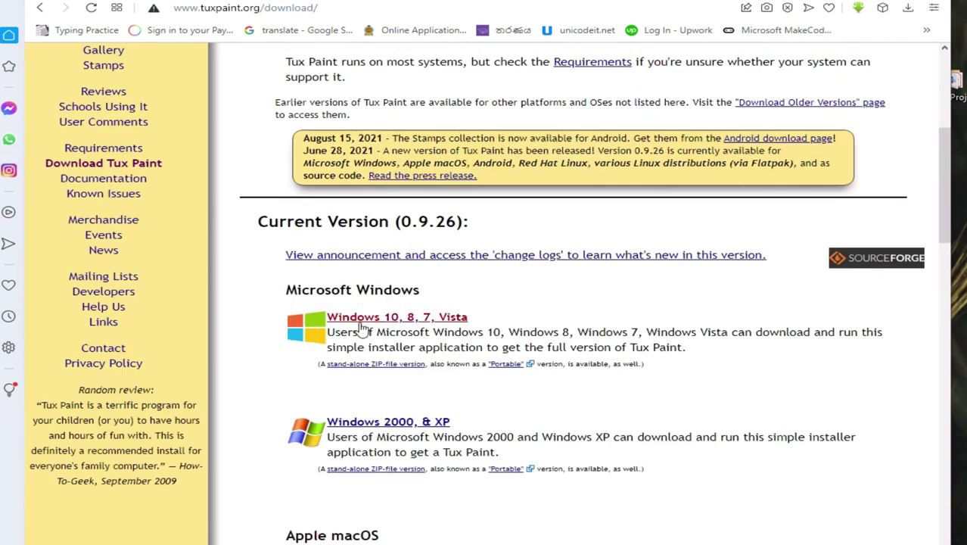
Open the Tux Paint download page for Windows 10, 8, 7 and Vista and locate the installer
left_click(361, 323)
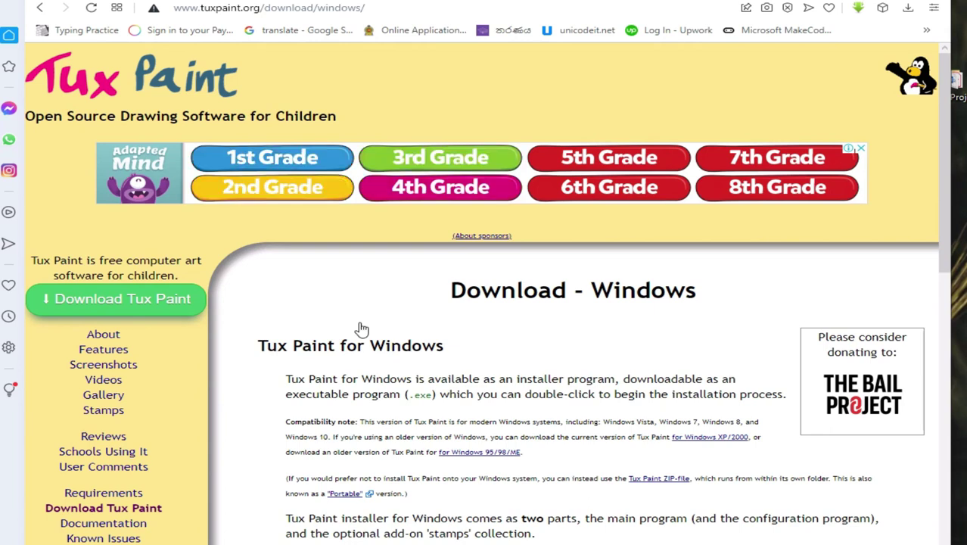
scroll(361, 329, "down", 3)
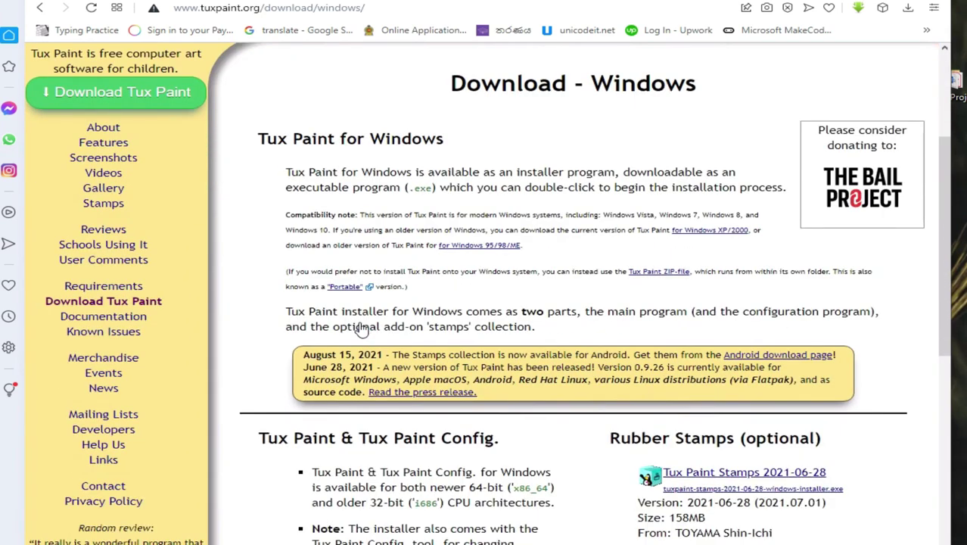
scroll(362, 330, "down", 4)
scroll(362, 329, "down", 1)
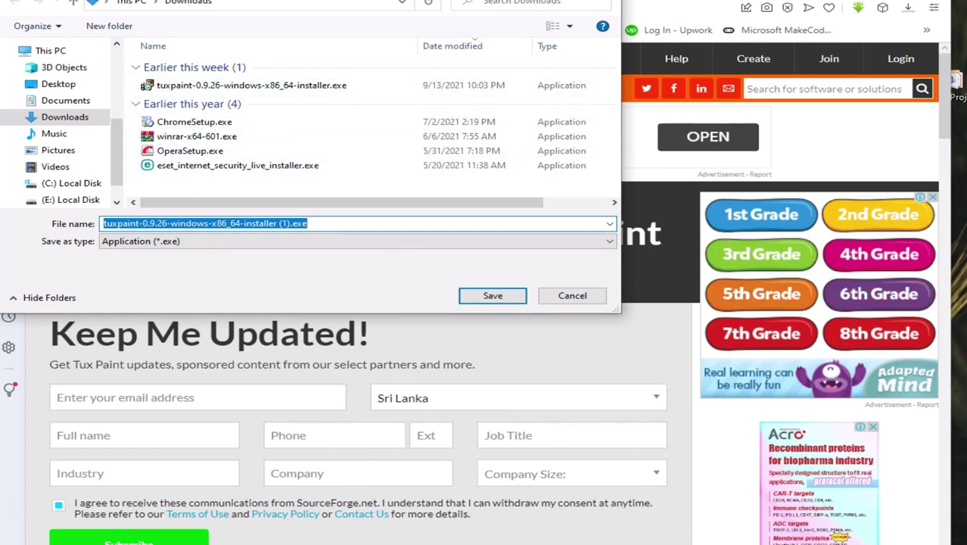
Cancel saving the installer download and show the desktop
left_click_drag(219, 1, 228, 35)
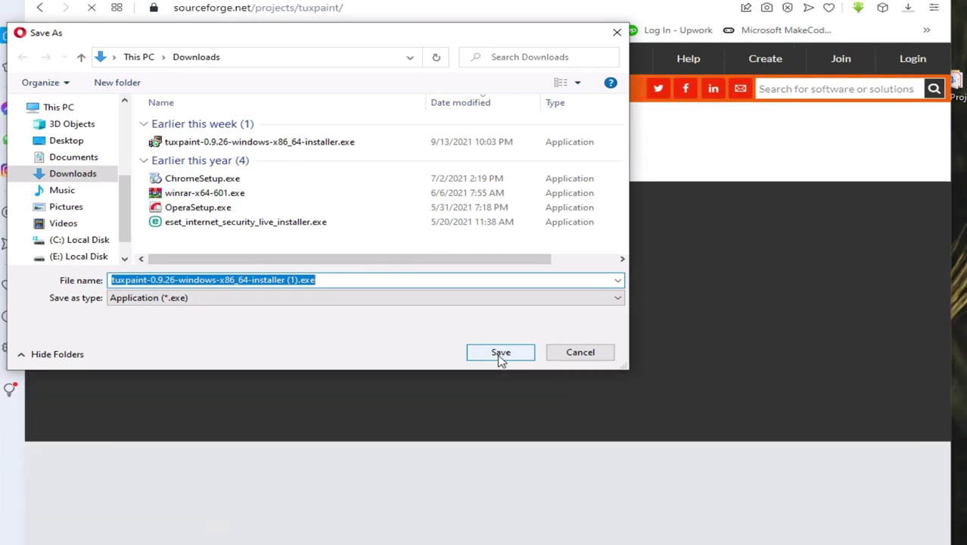
left_click(573, 355)
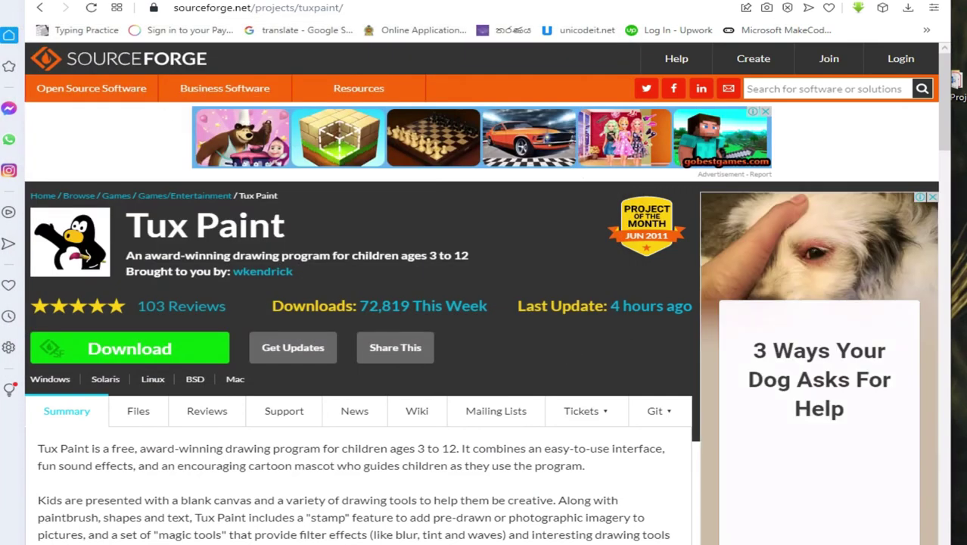
key("super+d")
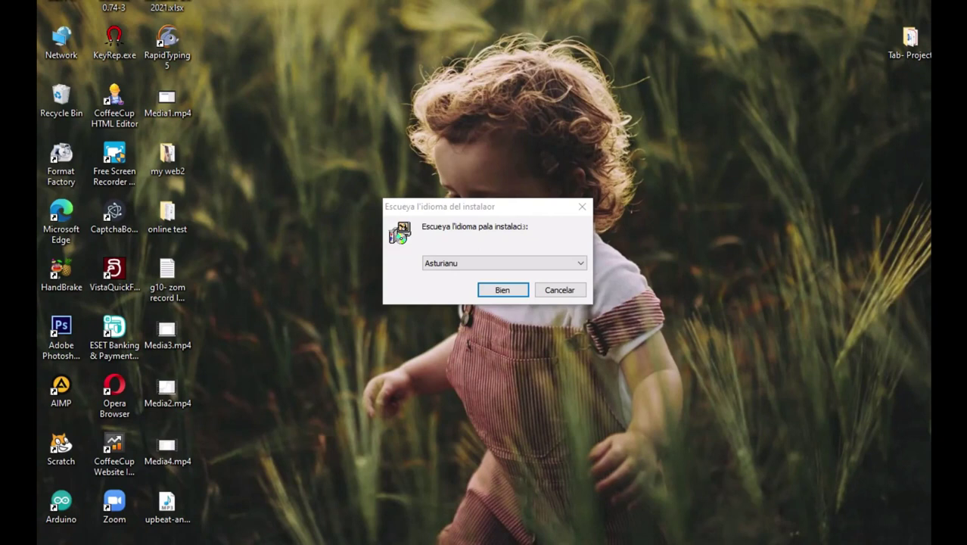
Choose English (British) as the setup language and confirm it
left_click(537, 264)
mouse_move(579, 301)
left_mouse_down()
mouse_move(580, 365)
mouse_move(574, 318)
left_mouse_up()
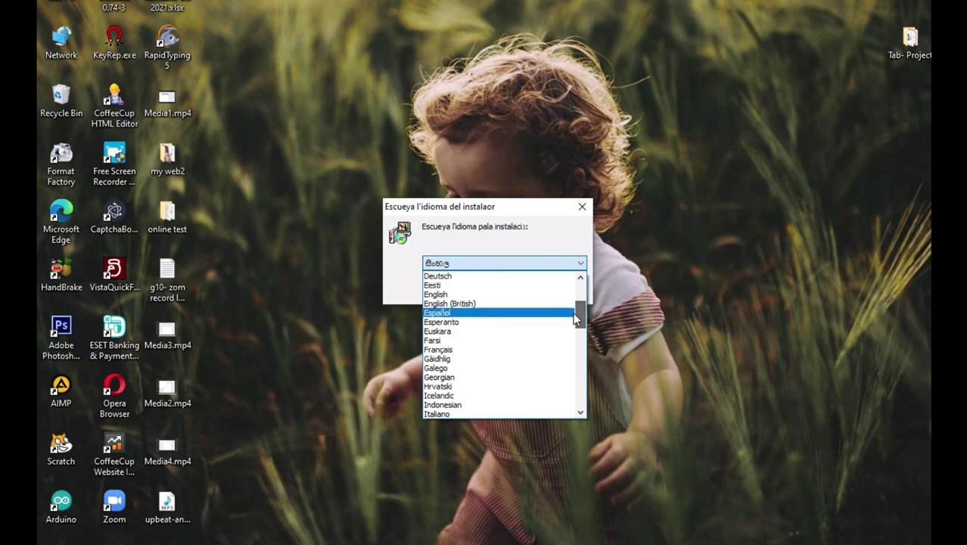
left_click(524, 302)
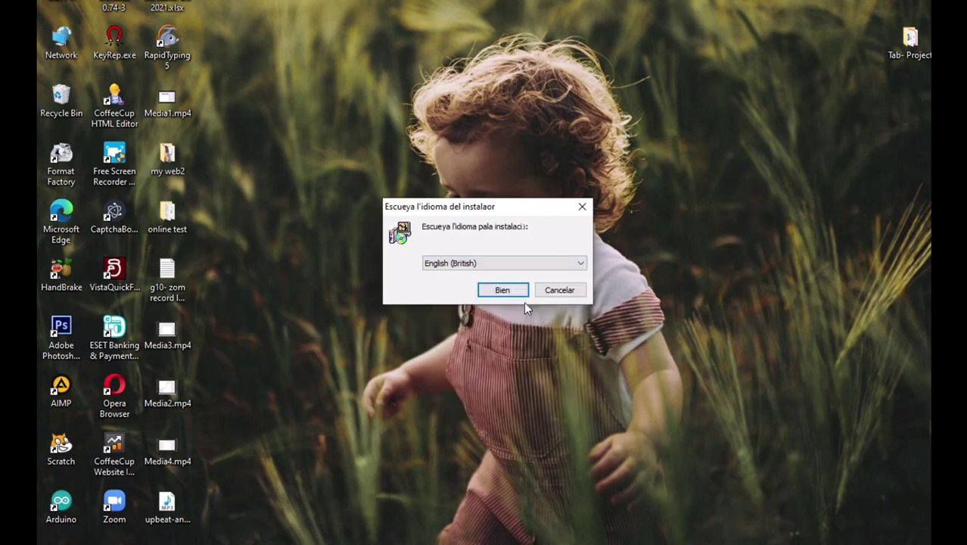
left_click(514, 290)
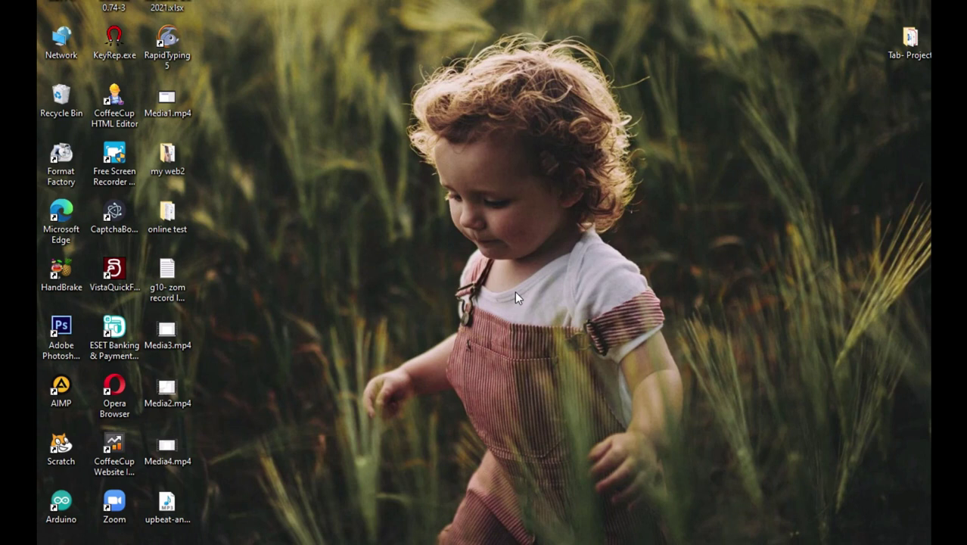
Accept the licence agreement and install Tux Paint 0.9.26 for all users with the remaining default options
left_click(423, 331)
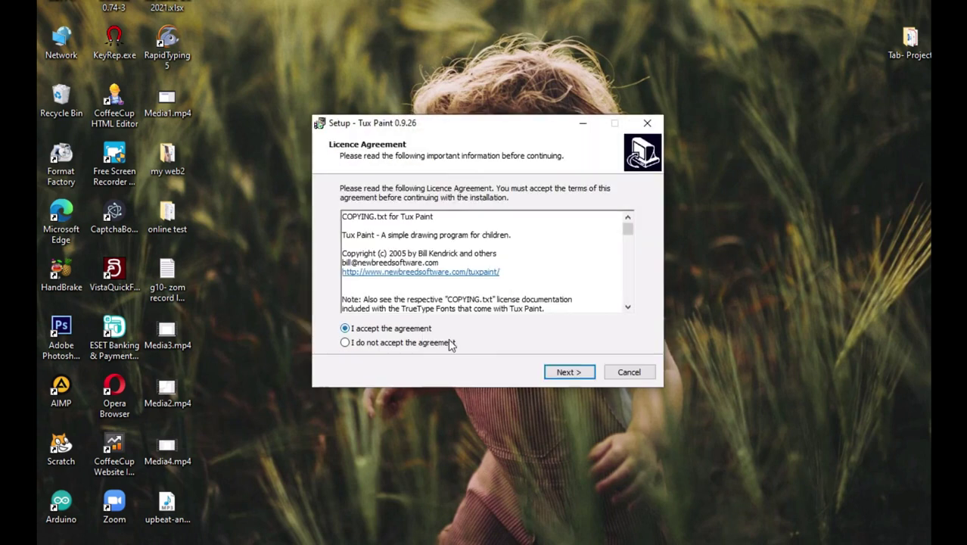
left_click(578, 375)
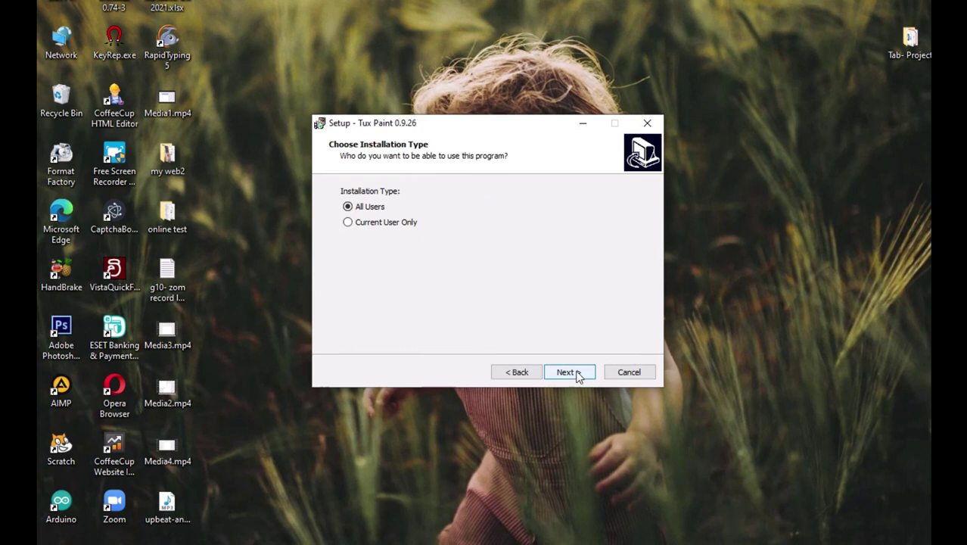
left_click(578, 375)
left_click(578, 374)
left_click(578, 375)
left_click(578, 374)
left_click(578, 375)
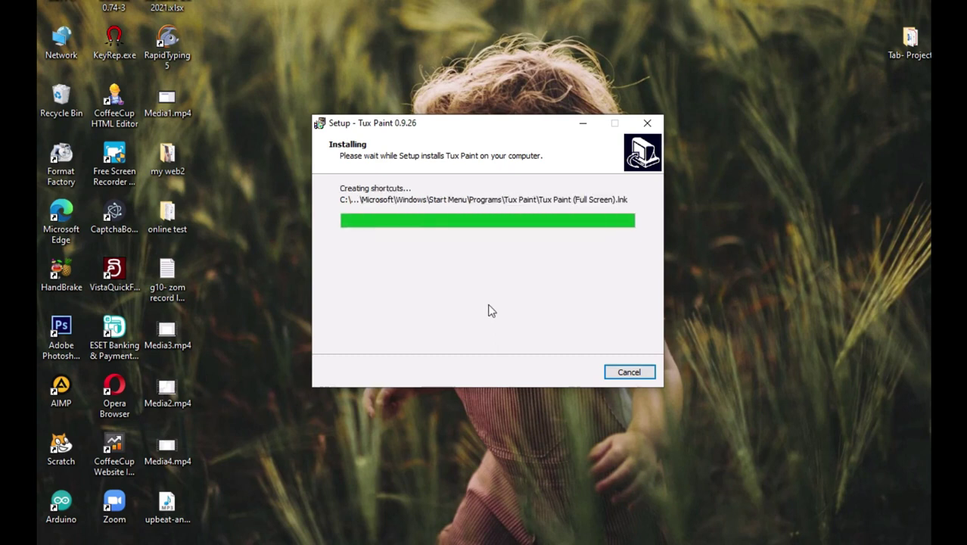
Finish the Tux Paint setup and open Tux Paint Config
left_click(444, 236)
left_click(443, 252)
left_click(569, 373)
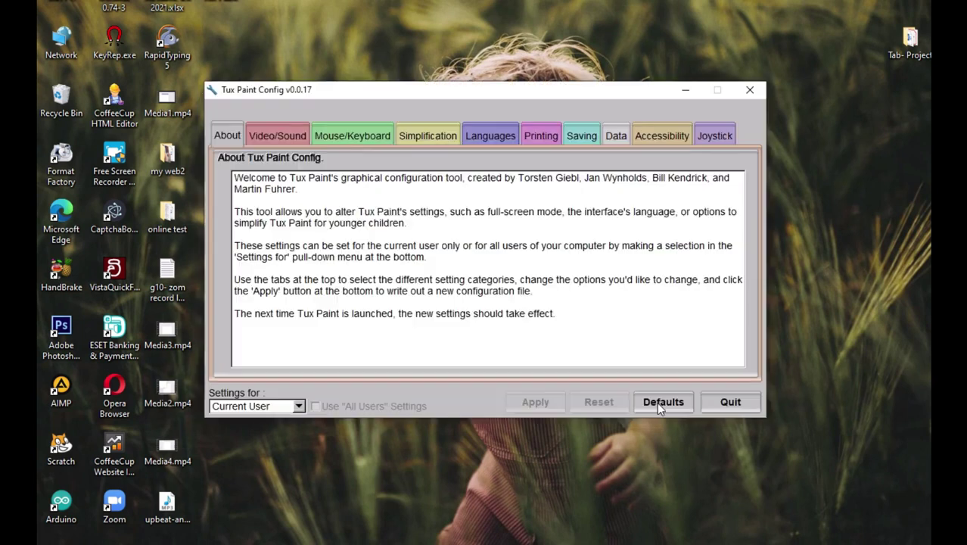
Restore the default settings and look through the simplification, mouse/keyboard, video/sound, saving, data and language options
left_click(666, 405)
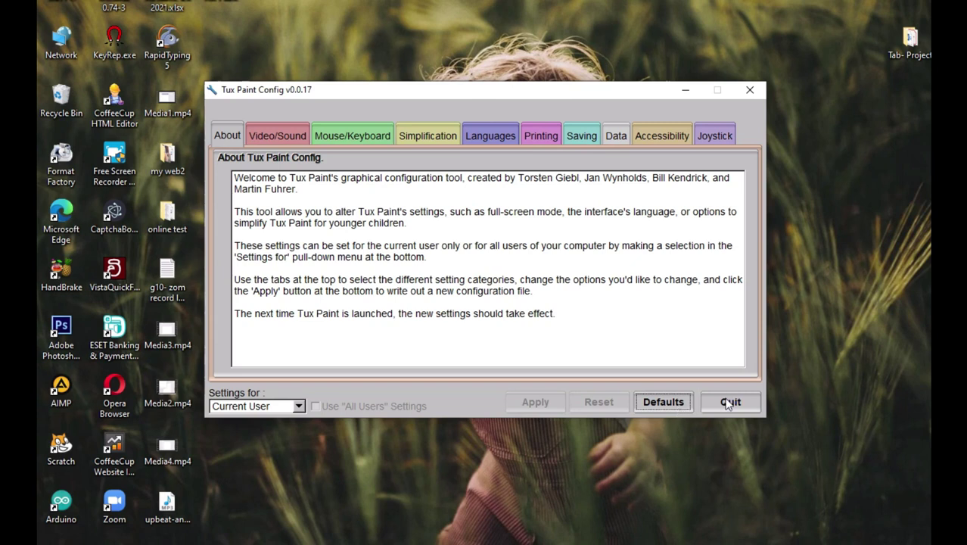
left_click(412, 137)
left_click(371, 138)
left_click(259, 137)
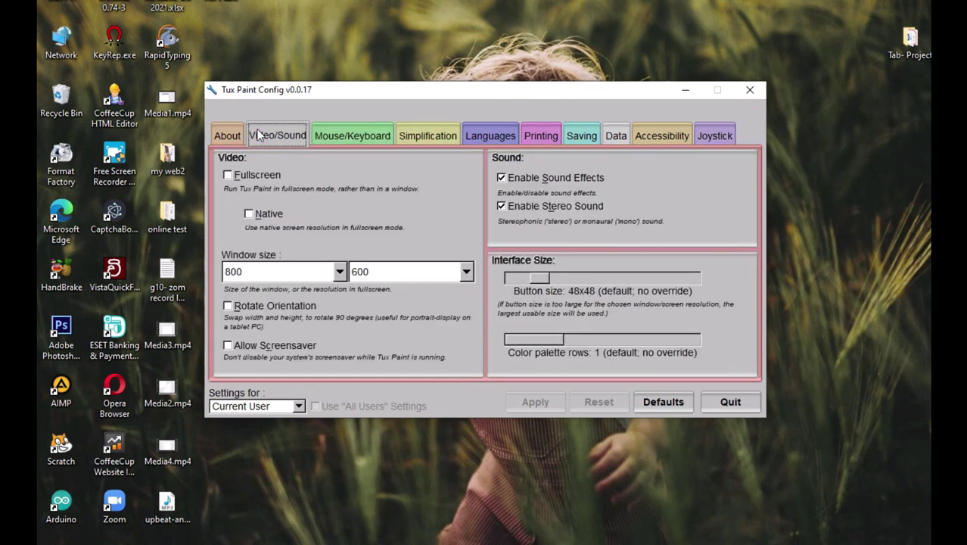
left_click(593, 137)
left_click(617, 136)
left_click(492, 139)
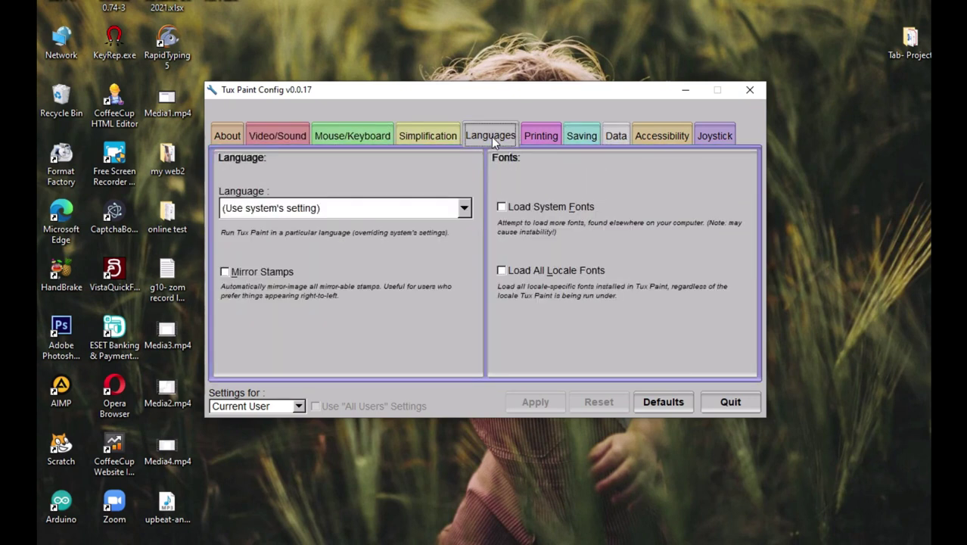
Look for Sinhala among the interface languages, keep the system's setting and quit Tux Paint Config
left_click(463, 210)
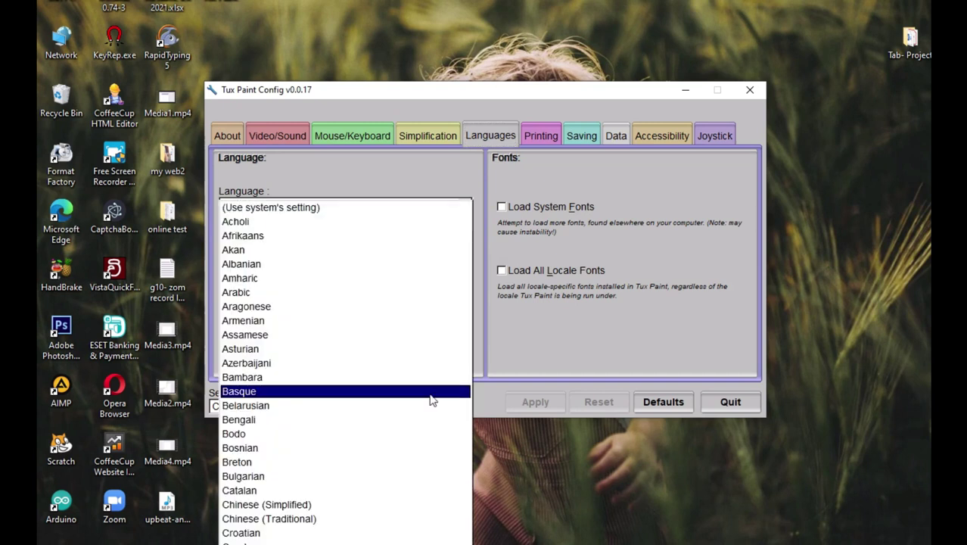
scroll(425, 461, "down", 15)
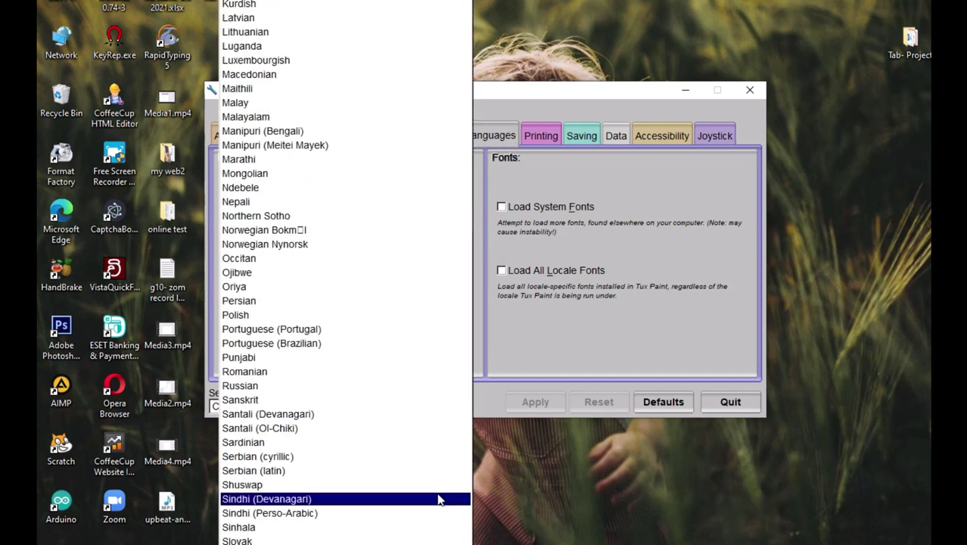
scroll(435, 492, "down", 7)
scroll(424, 492, "down", 1)
mouse_move(432, 544)
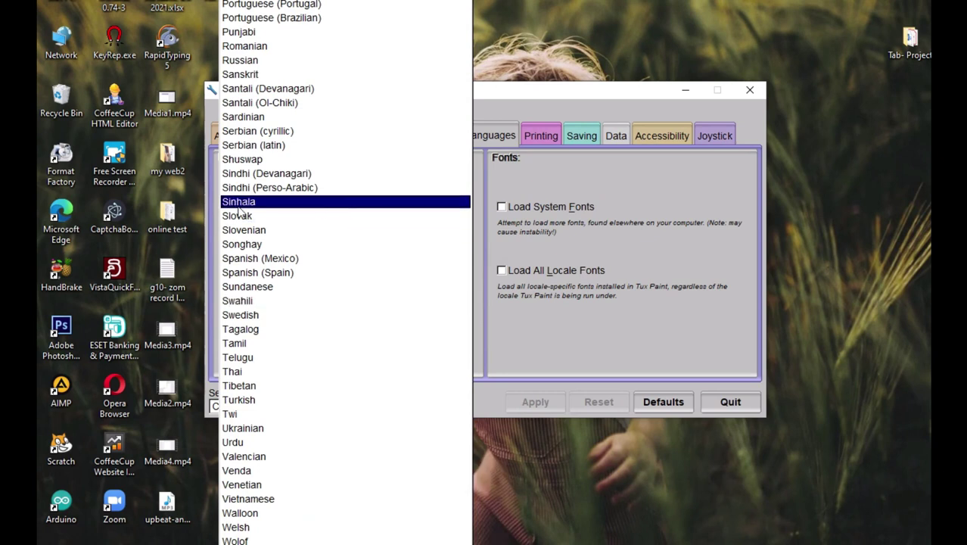
left_click(503, 180)
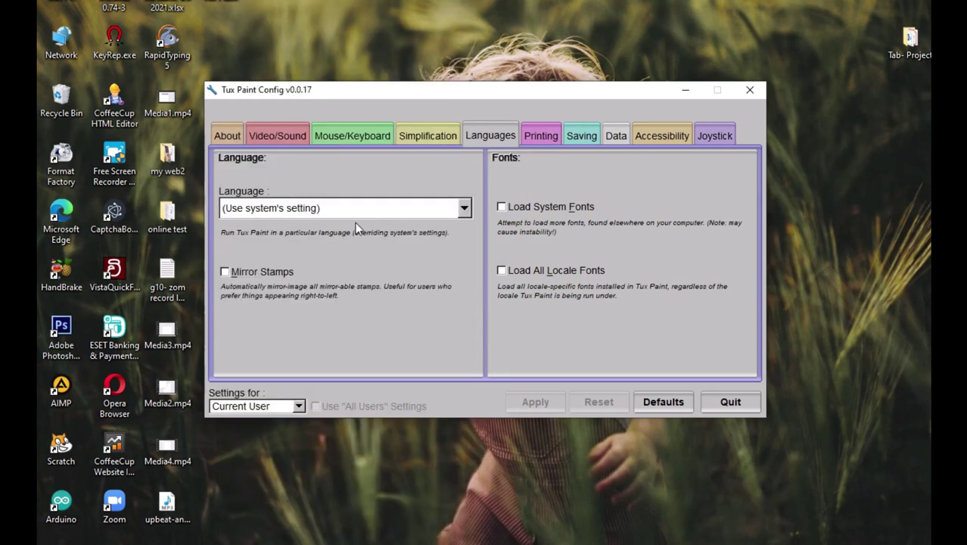
left_click(727, 404)
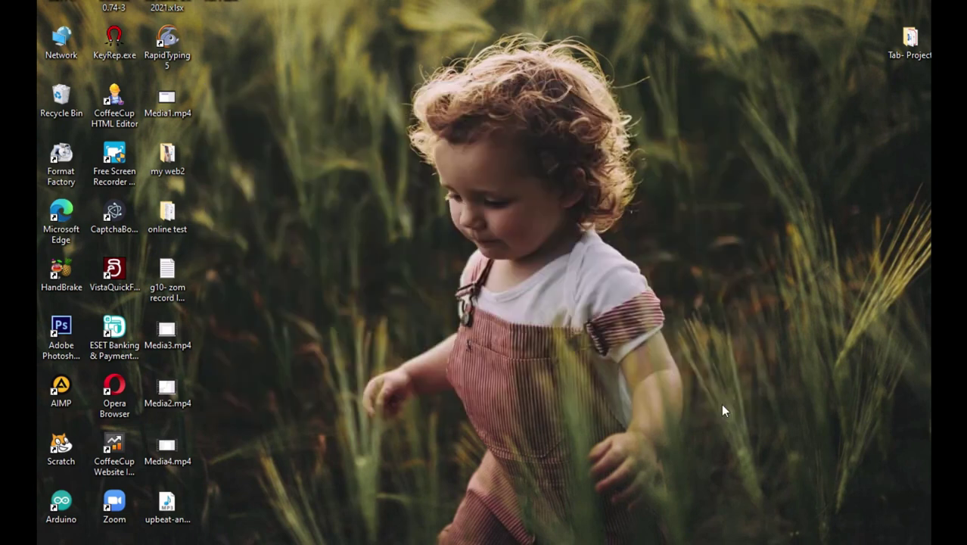
Launch Tux Paint and move its window higher on the desktop
mouse_move(129, 208)
left_mouse_down()
mouse_move(178, 221)
mouse_move(287, 214)
mouse_move(255, 216)
left_mouse_up()
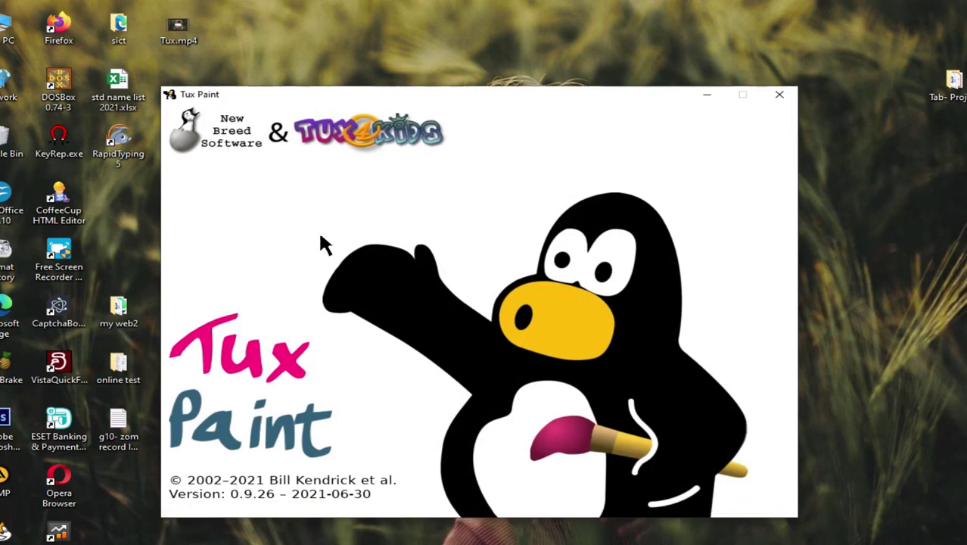
left_click_drag(438, 103, 452, 53)
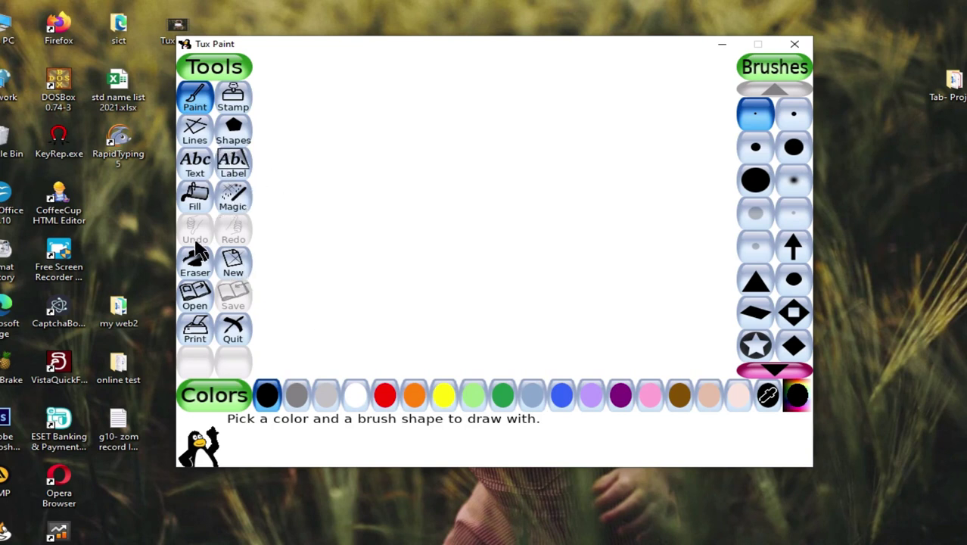
Start a new drawing from the line-art picture of an eagle perched on a branch
left_click(244, 272)
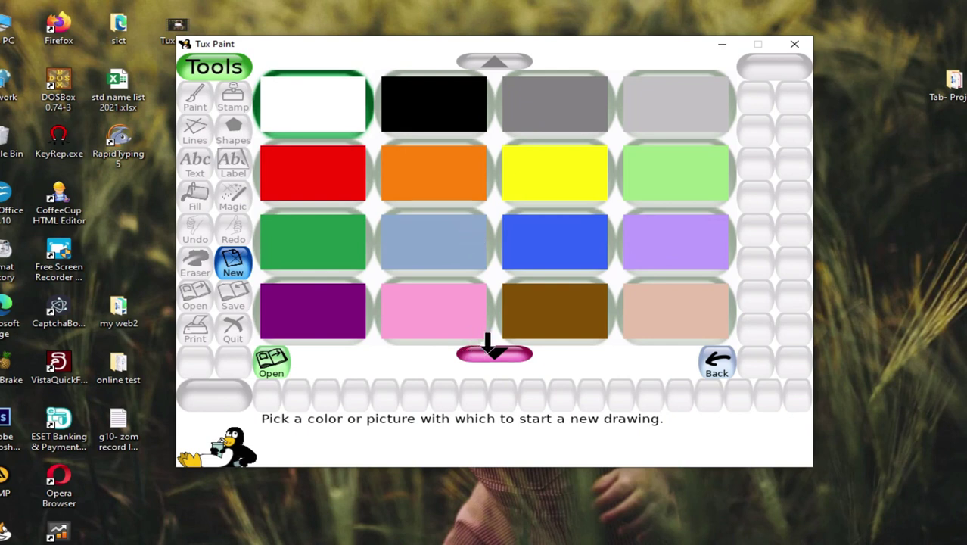
left_click(494, 352)
left_click(496, 352)
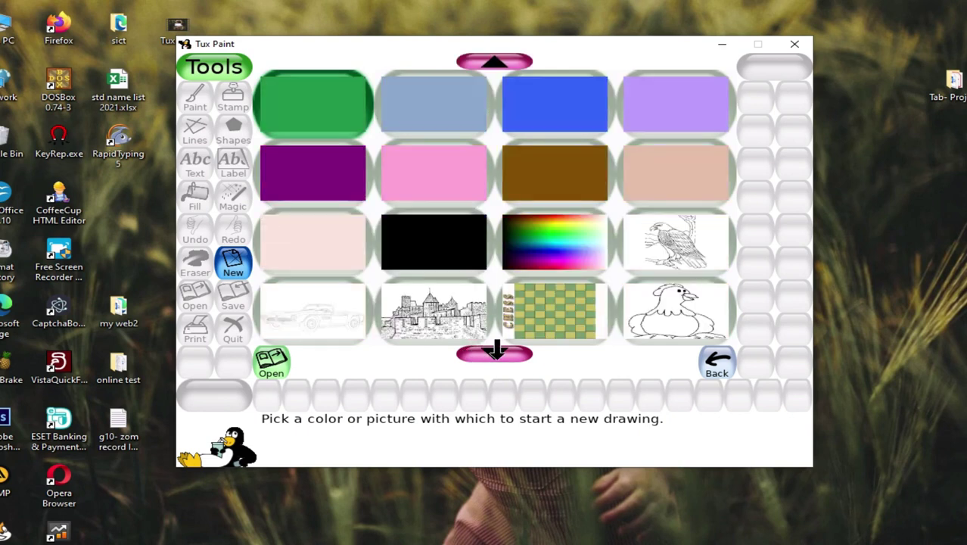
left_click(497, 352)
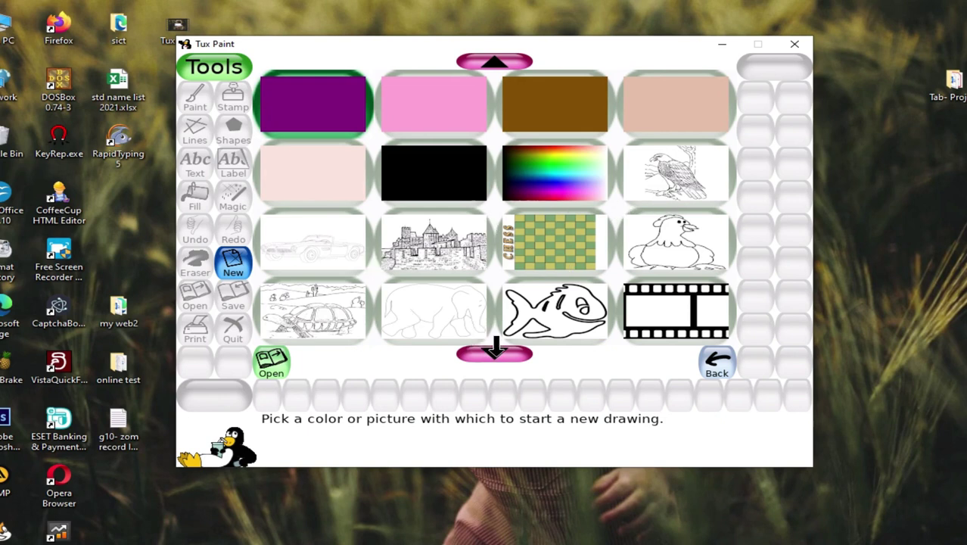
left_click(496, 351)
left_click(495, 351)
left_click(495, 351)
left_click(495, 351)
left_click(496, 351)
left_click(496, 351)
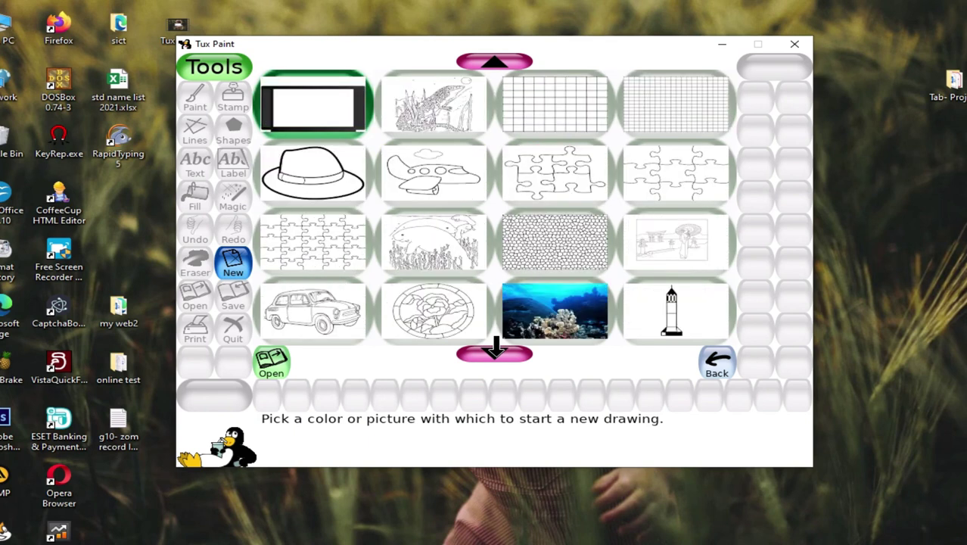
left_click(500, 64)
left_click(500, 64)
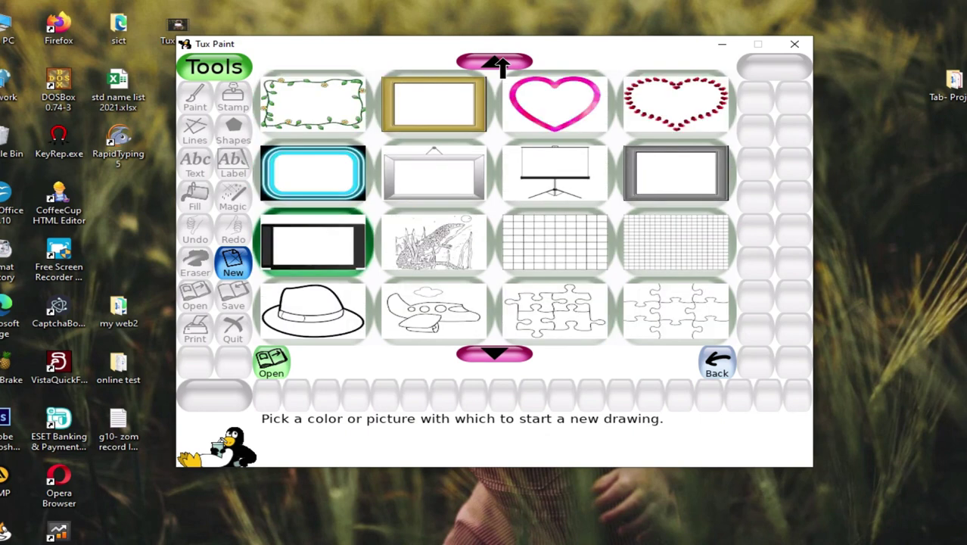
left_click(499, 64)
left_click(499, 63)
left_click(499, 64)
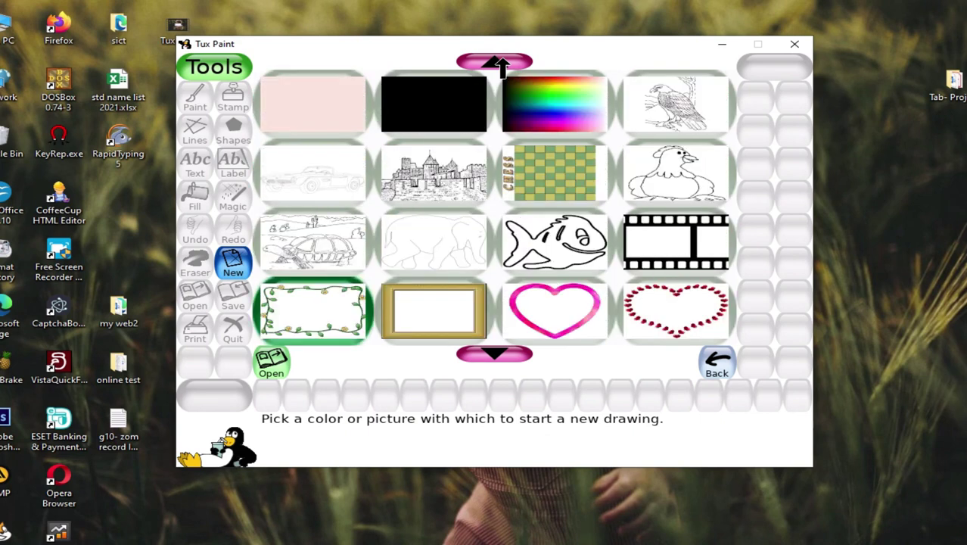
left_click(657, 110)
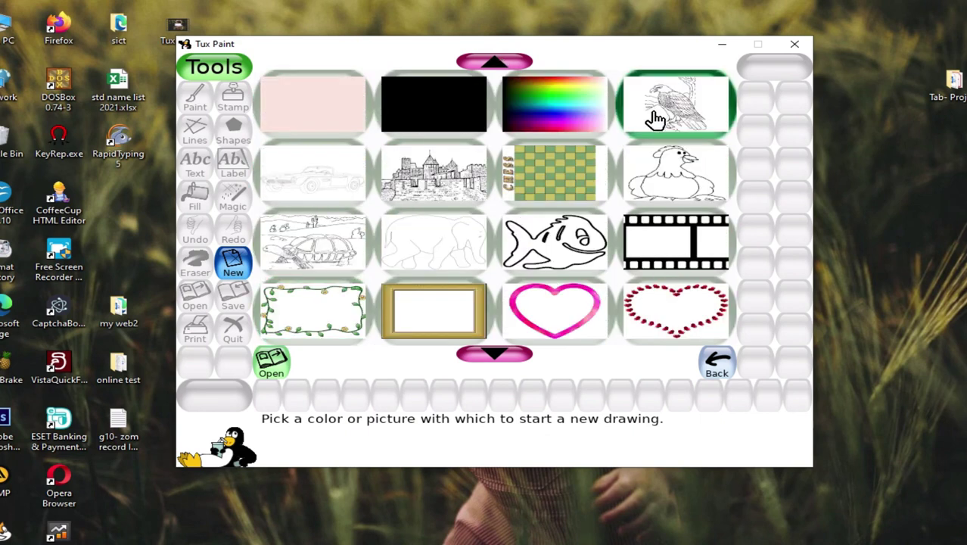
left_click(273, 369)
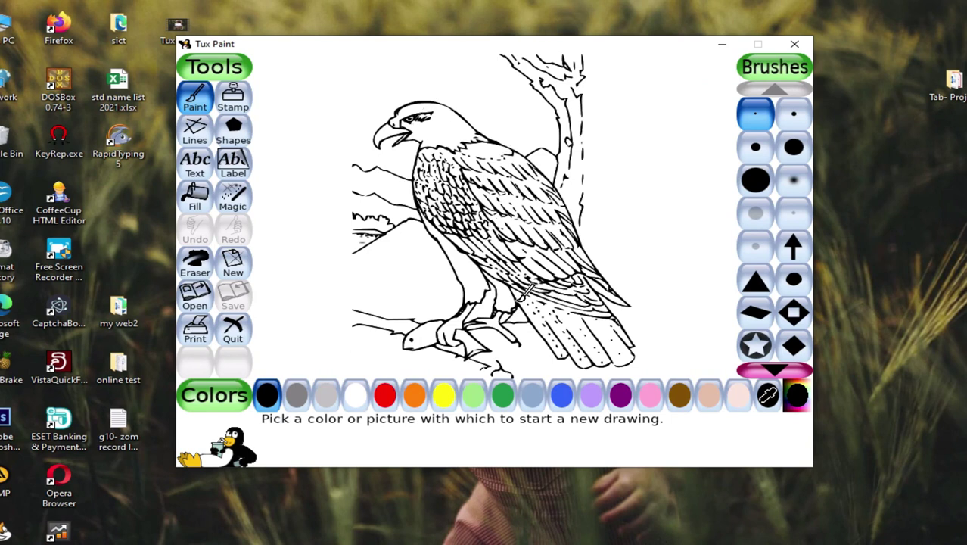
Set the Fill tool to a radial gradient and pick bright yellow as the custom colour
left_click(199, 201)
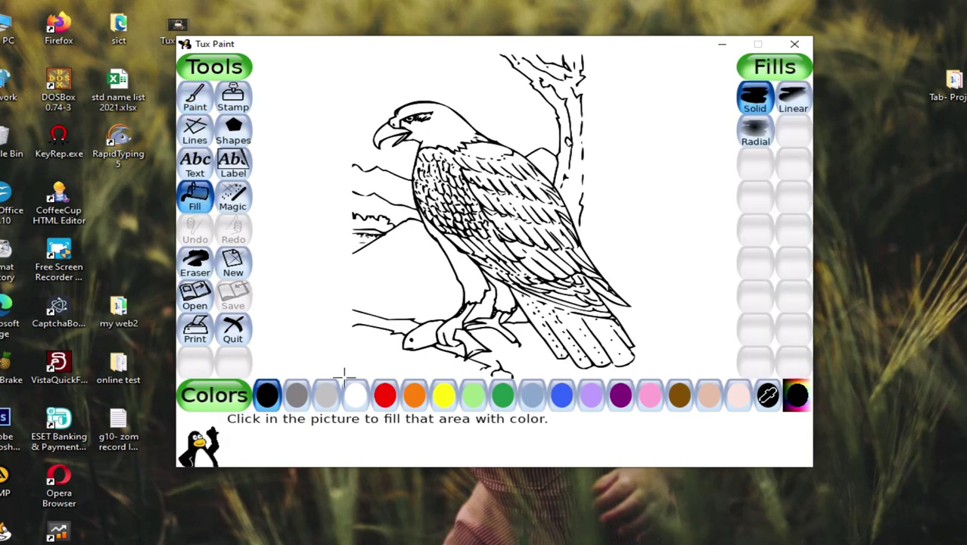
left_click(768, 139)
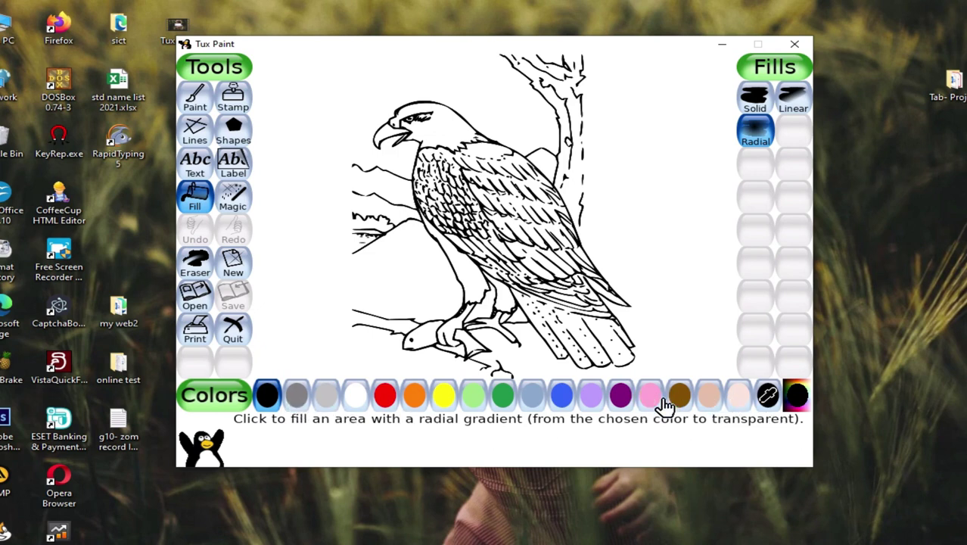
left_click(797, 405)
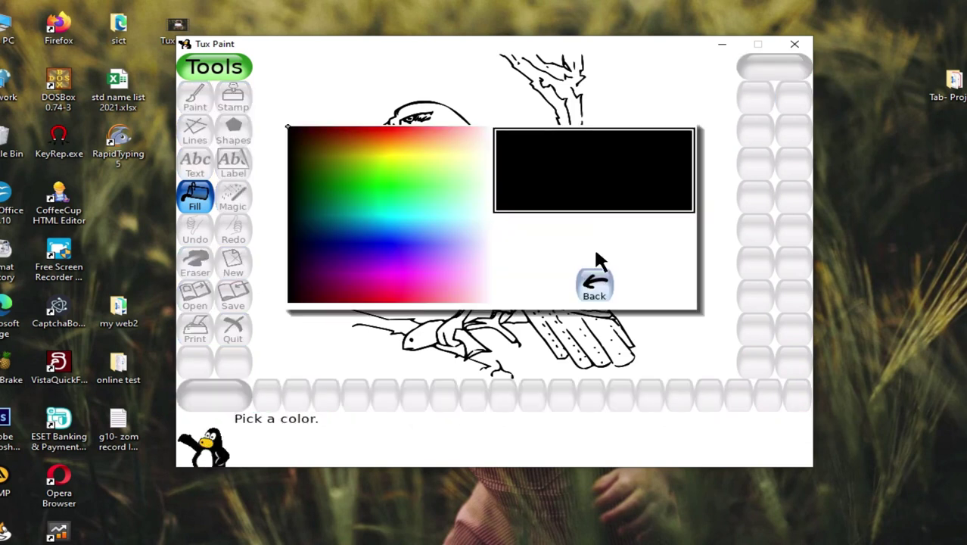
left_click(397, 209)
left_click_drag(397, 209, 392, 167)
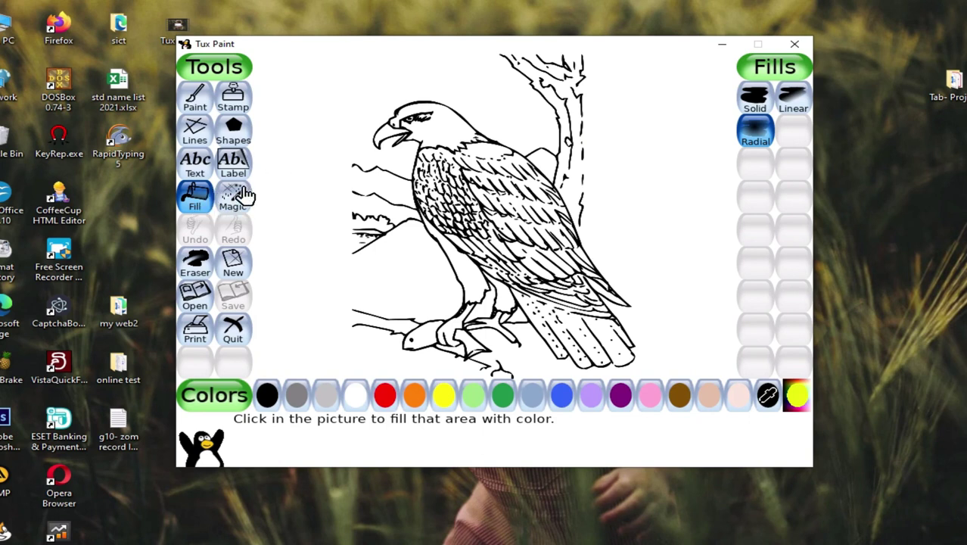
Fill the eagle's head with bright yellow and its upper breast and wing feathers with a custom sky blue
left_click(428, 132)
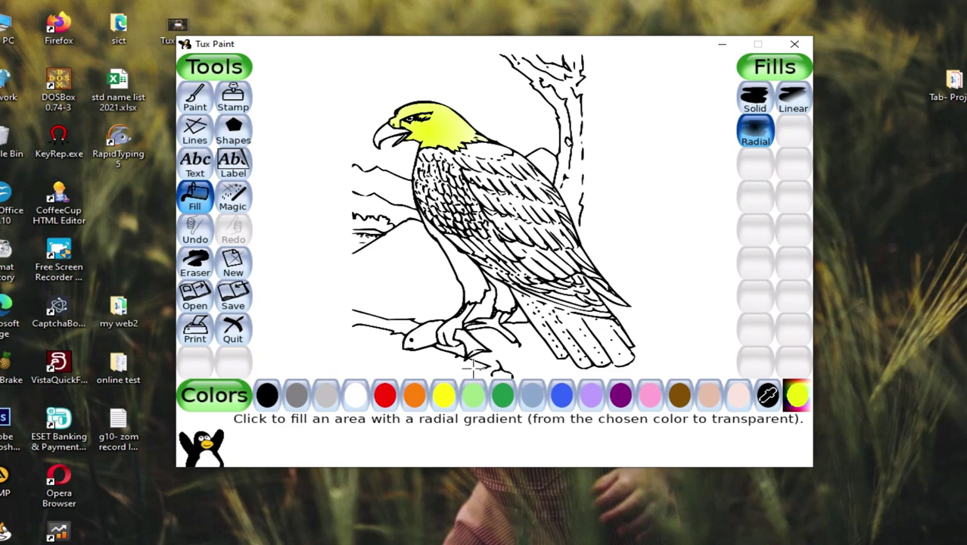
left_click(293, 396)
left_click(796, 394)
left_click(417, 219)
left_click(594, 170)
left_click(495, 216)
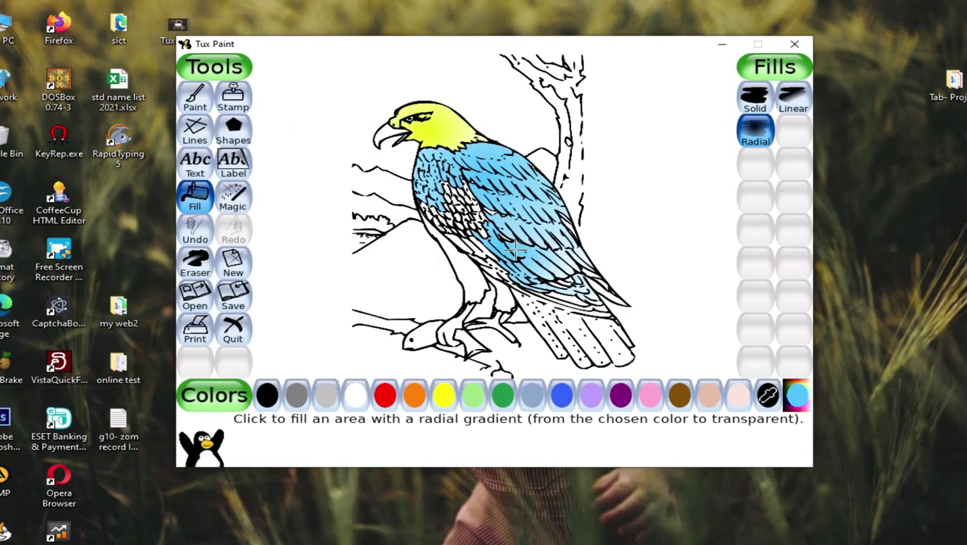
Fill the white areas of the eagle's lower breast feathers with black, undoing the fill that spills into the background
left_click(268, 395)
left_click(472, 212)
left_click(441, 227)
left_click(458, 201)
left_click(439, 215)
left_click(427, 214)
left_click(460, 218)
left_click(449, 207)
left_click(439, 227)
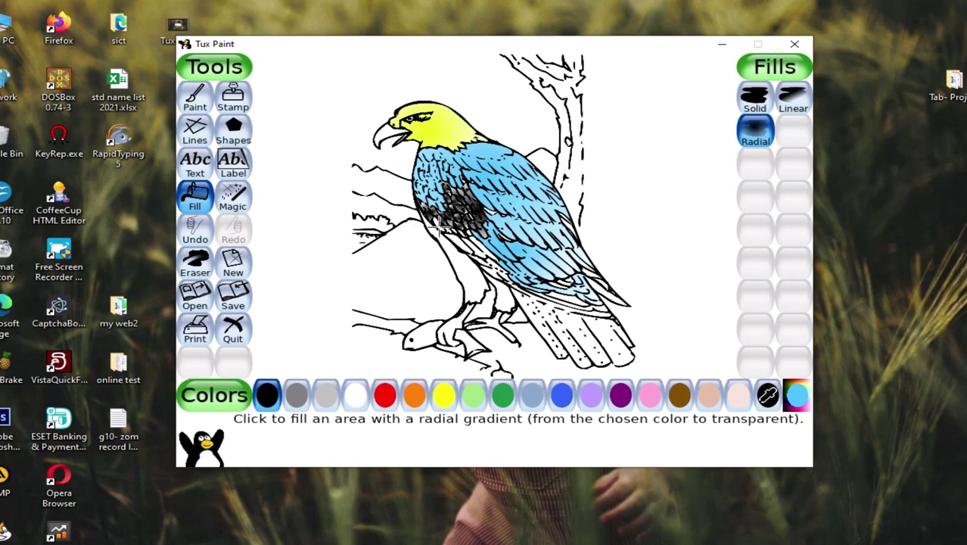
left_click(492, 266)
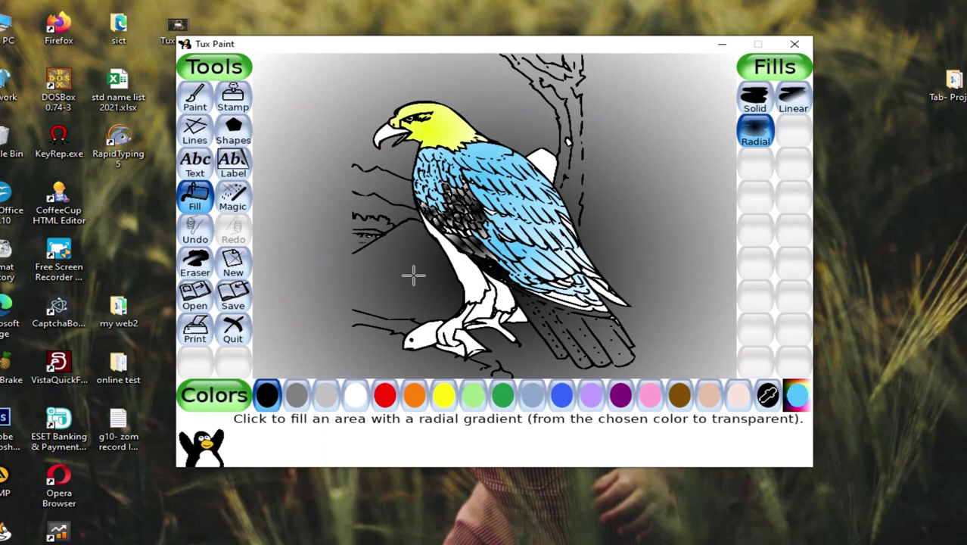
left_click(198, 241)
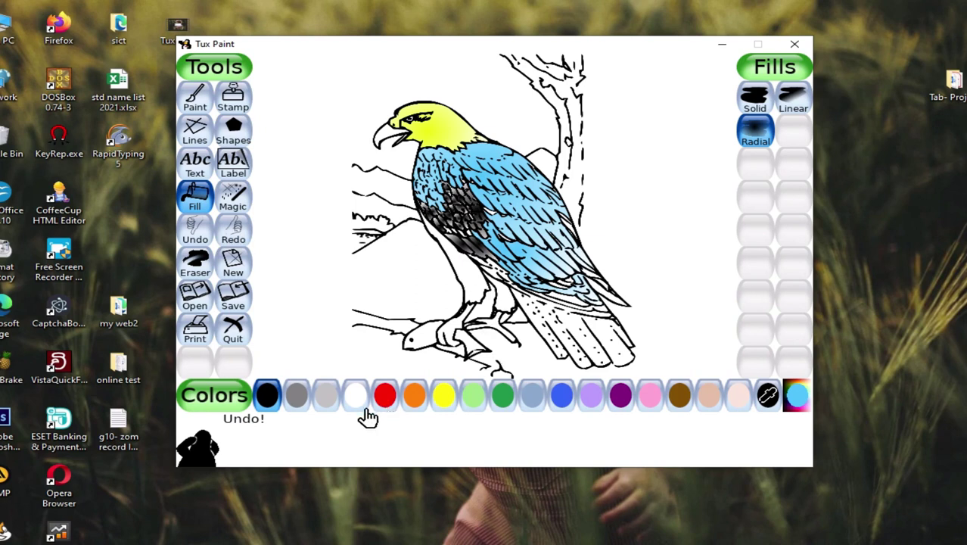
Fill the eagle's legs with brown and its feet with black
left_click(679, 394)
left_click(470, 281)
left_click(267, 395)
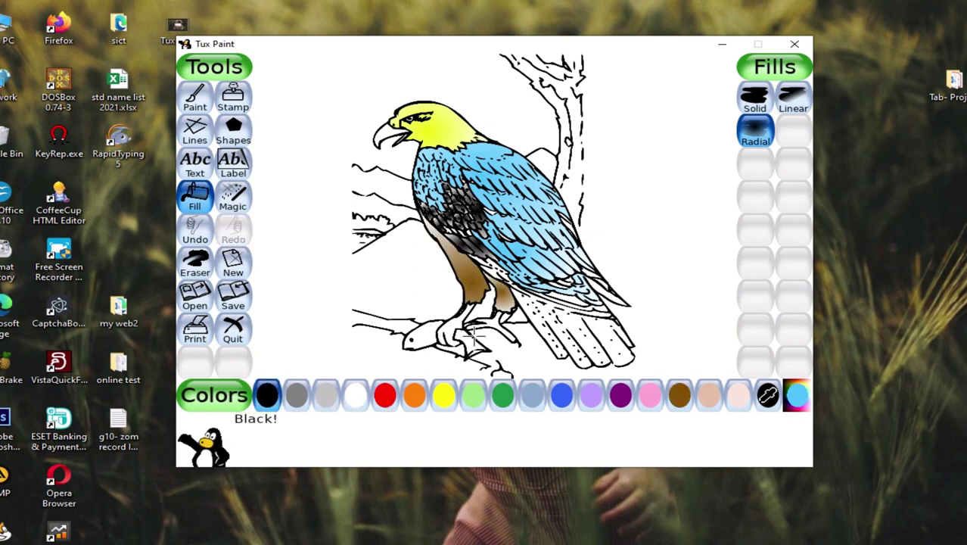
left_click(462, 330)
left_click(415, 394)
left_click(578, 327)
left_click(195, 228)
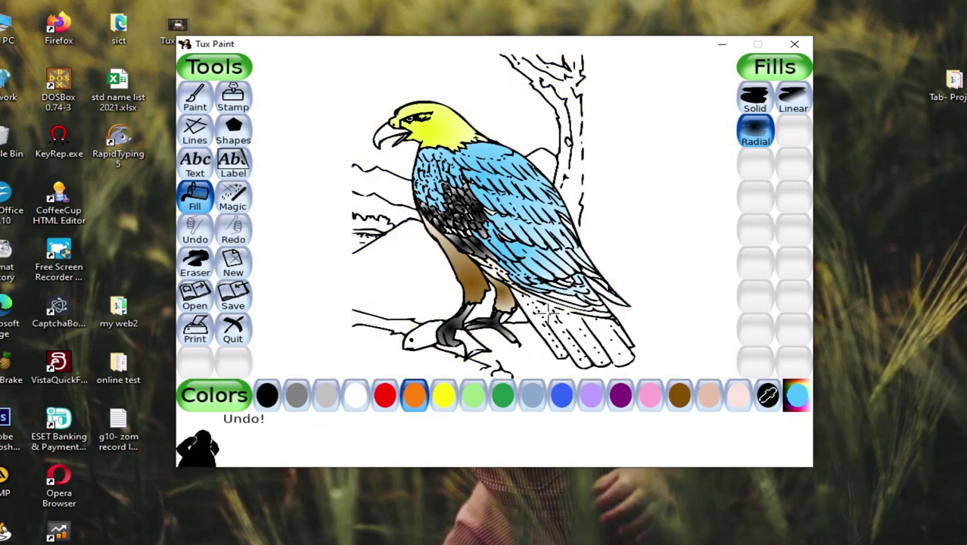
Fill the eagle's tail and the lower wing-tip feathers with blue, undoing the unwanted fills
left_click(561, 394)
left_click(588, 307)
left_click(586, 307)
left_click(191, 240)
left_click(531, 309)
left_click(201, 238)
left_click(569, 280)
left_click(195, 231)
left_click(493, 273)
left_click(210, 238)
left_click(619, 278)
left_click(601, 314)
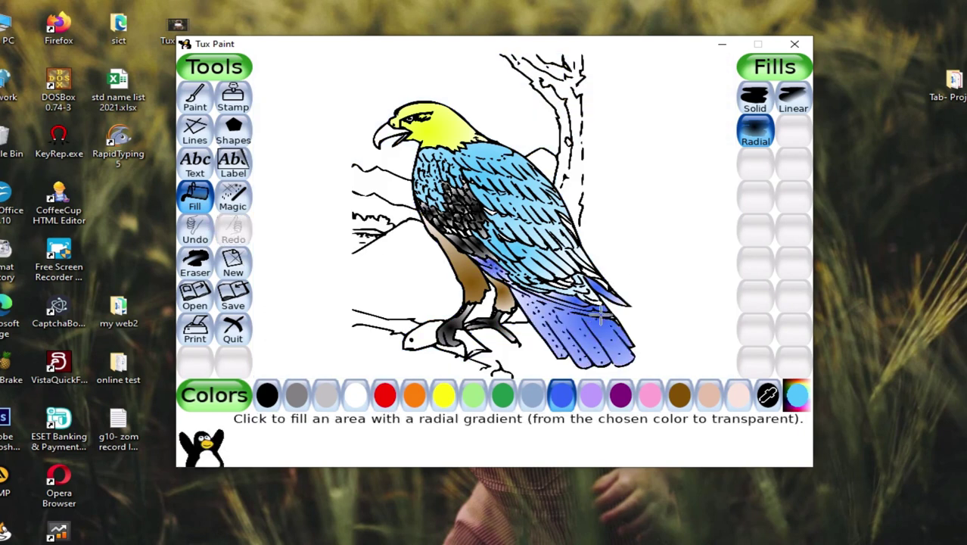
left_click(572, 286)
left_click(218, 231)
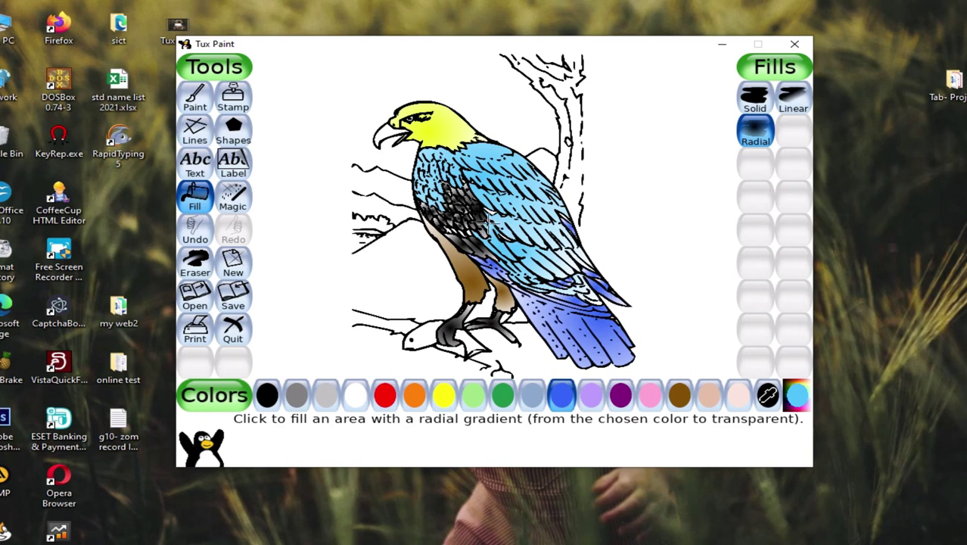
Fill the fish under the eagle's feet with greyish blue, undoing the misplaced fill
left_click(532, 395)
left_click(454, 337)
key("ctrl+z")
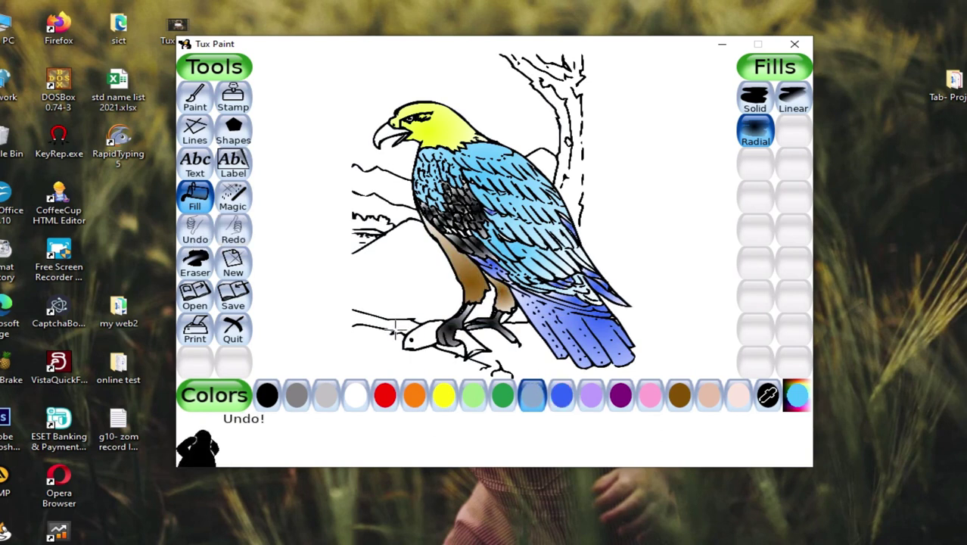
left_click(431, 335)
Fill the background around the eagle with a brown radial gradient
left_click(678, 394)
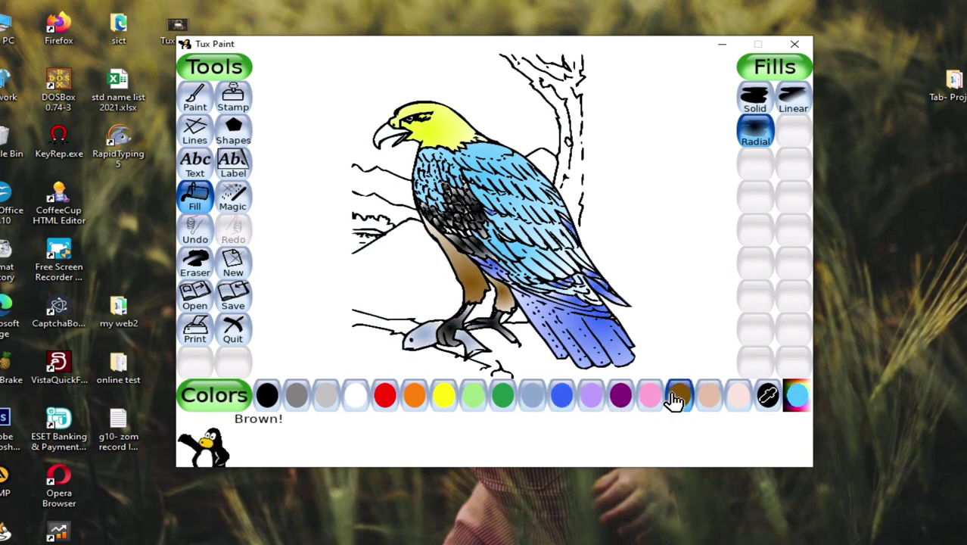
left_click(563, 124)
left_click(195, 231)
left_click(477, 83)
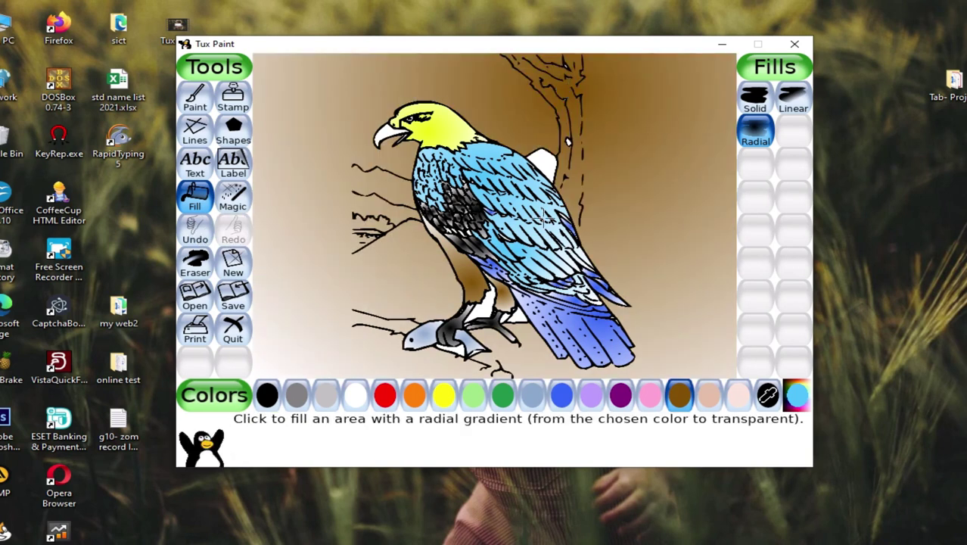
Fill the hill behind the eagle's back and the gaps around its legs with a custom dark green
left_click(796, 394)
left_click(352, 182)
left_click(543, 161)
left_click(485, 303)
left_click(514, 312)
left_click(754, 96)
left_click(543, 163)
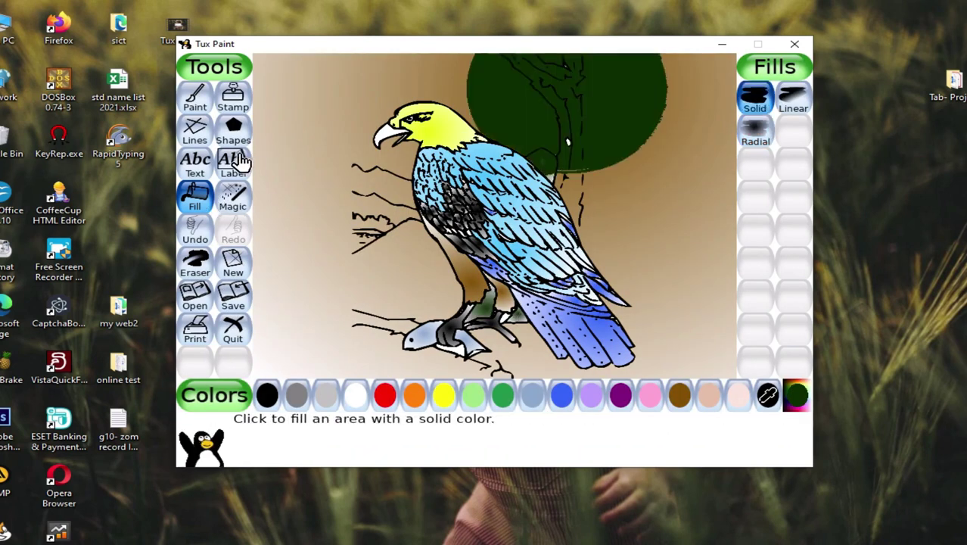
key("ctrl+z")
left_click(214, 241)
Using linear gradient fills, colour the gap beneath the fish dark green and the eagle's beak black
left_click(793, 96)
left_click(462, 348)
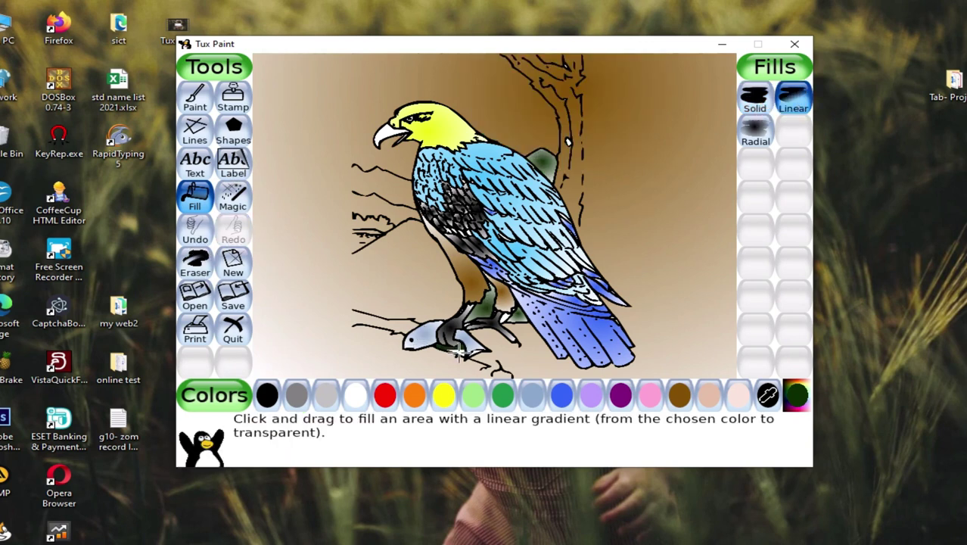
left_click(266, 394)
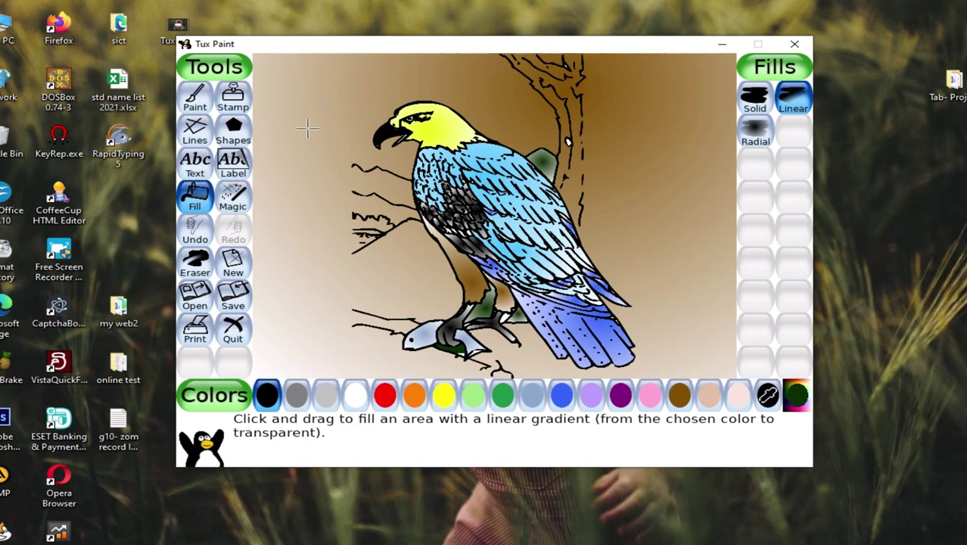
left_click(197, 177)
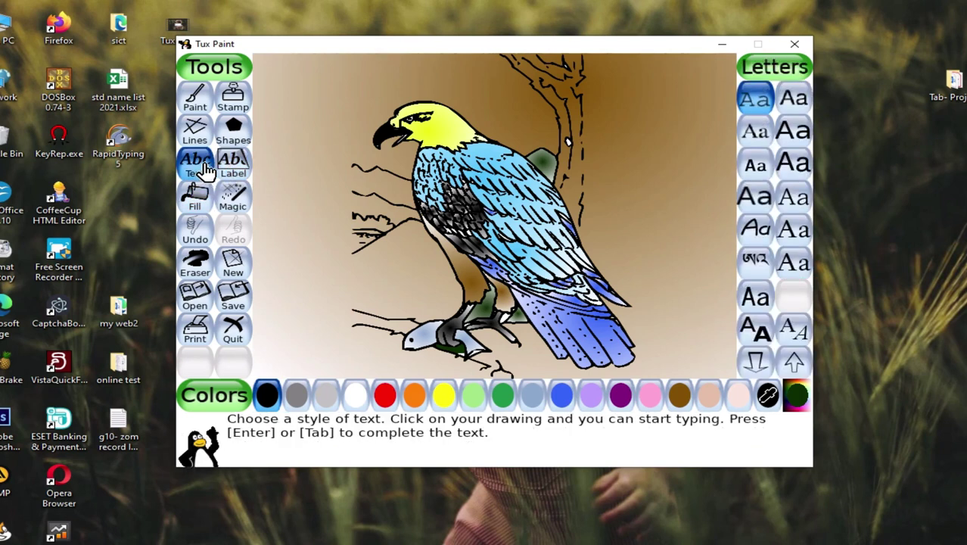
left_click(233, 165)
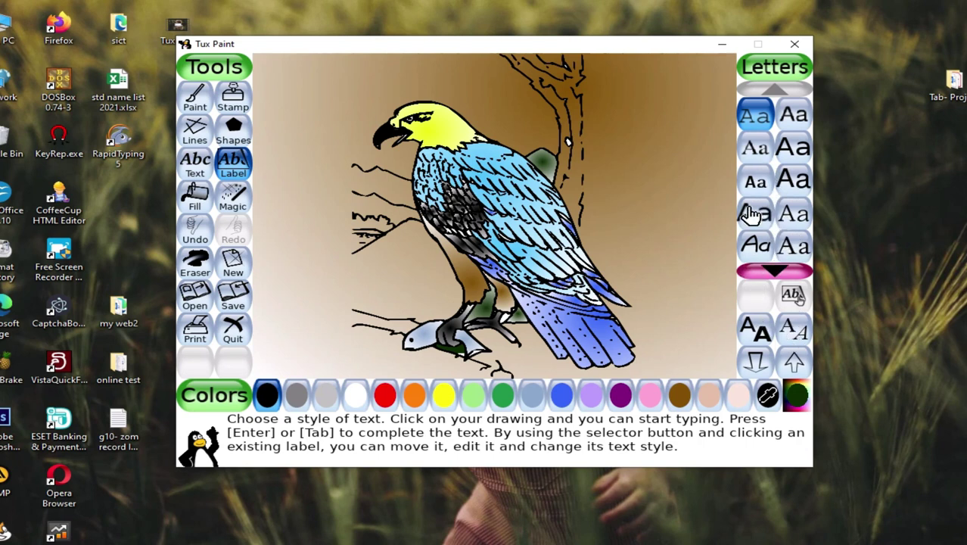
left_click(773, 270)
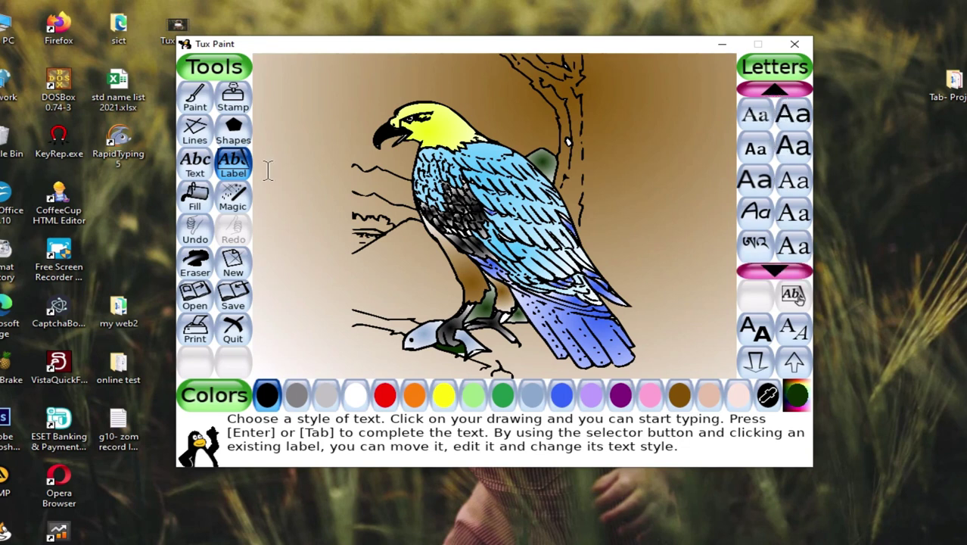
Write the text "Good Morning" beside the eagle's head in a custom vivid purple
left_click(188, 169)
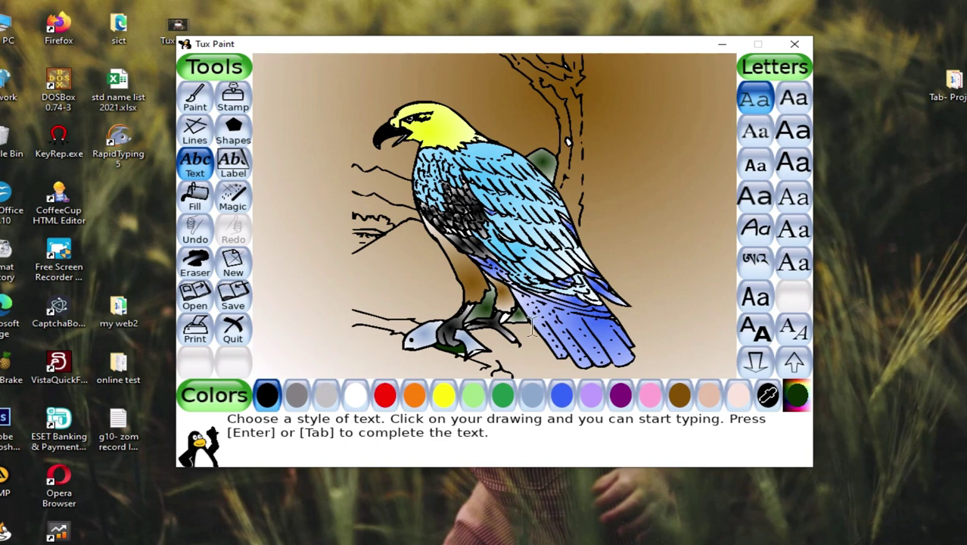
left_click(790, 405)
left_click(402, 283)
left_click(405, 275)
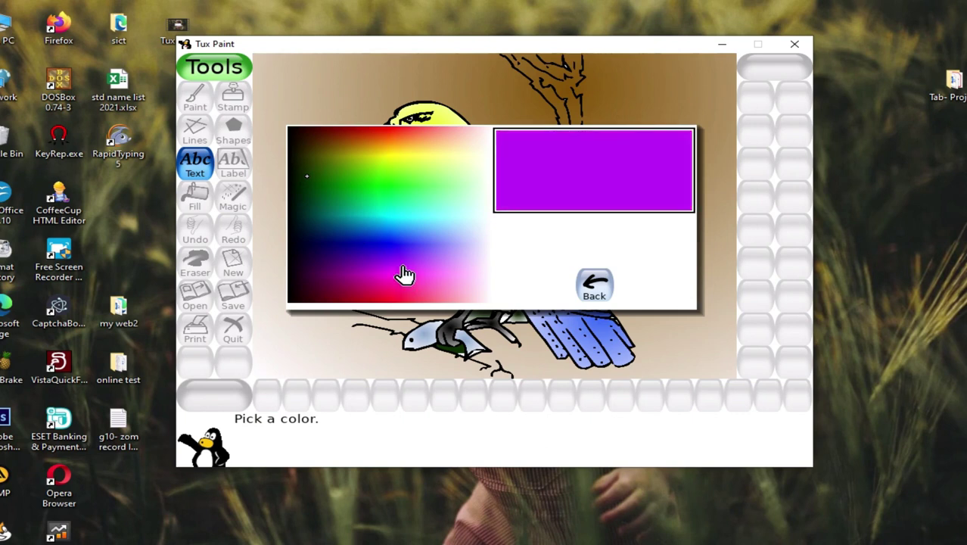
left_click(404, 274)
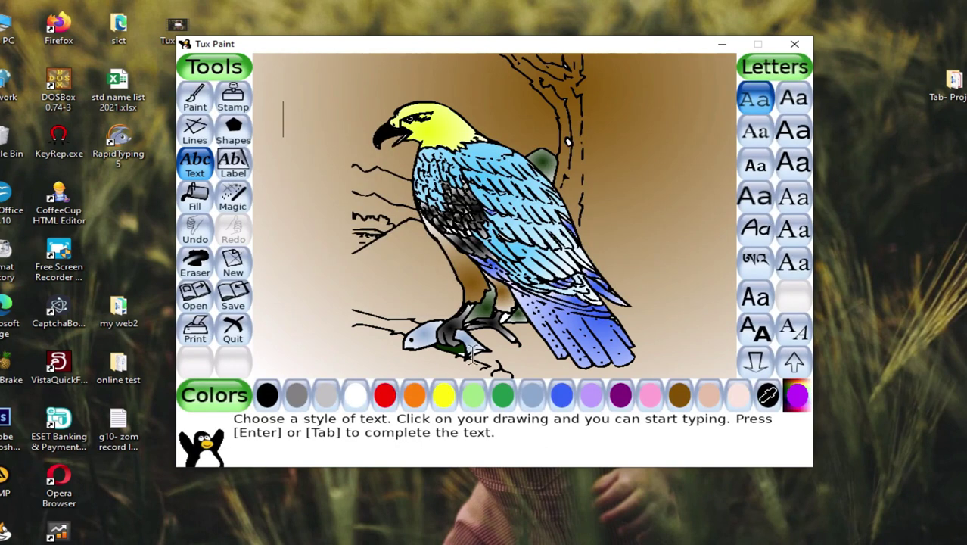
left_click(277, 106)
type("G")
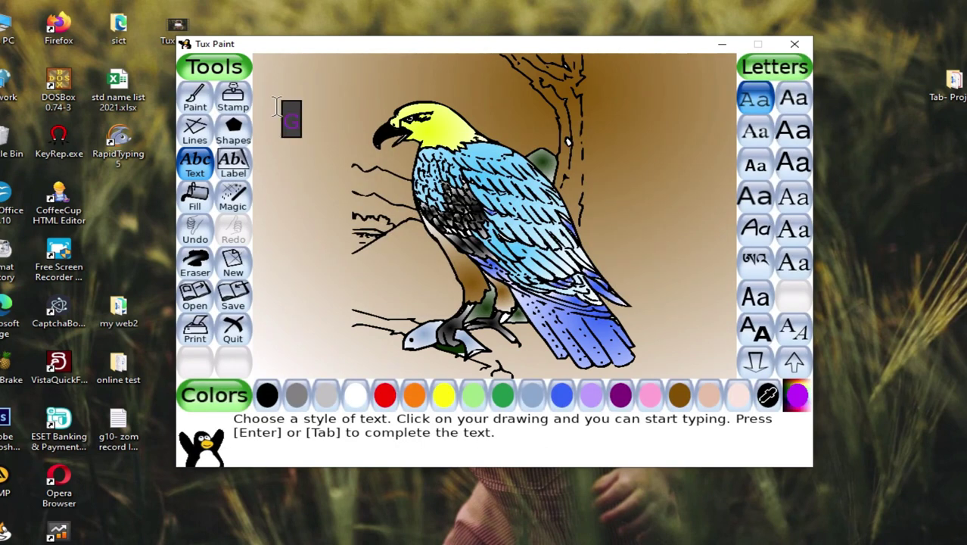
type("ood ")
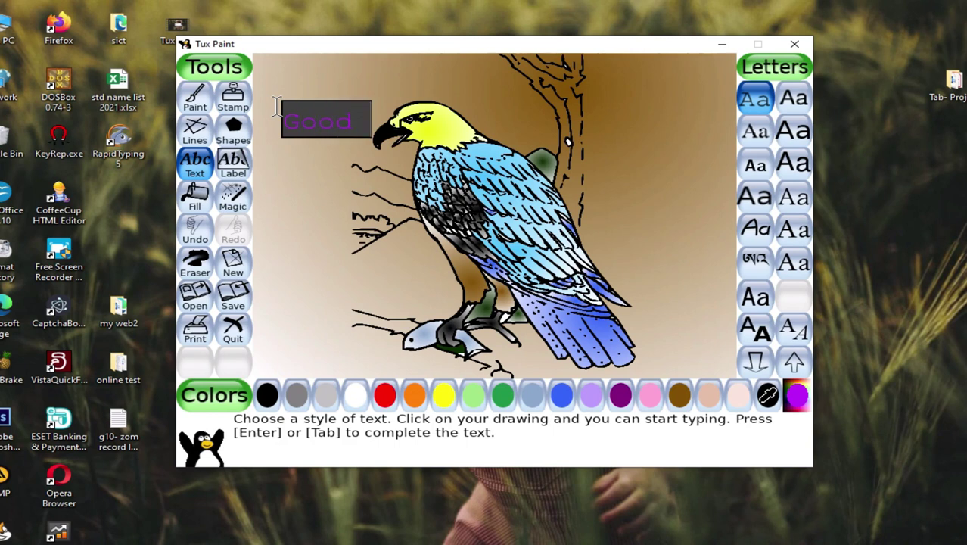
type("Mor")
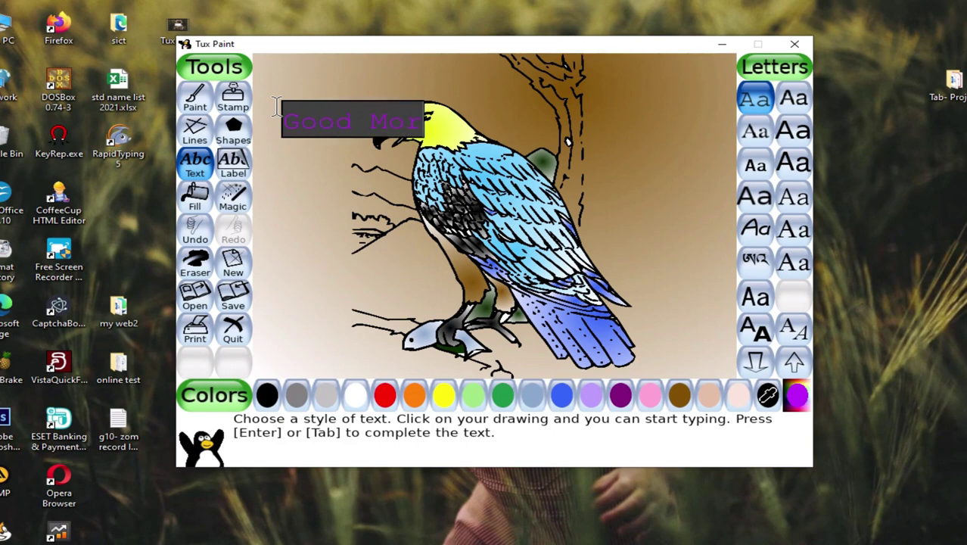
type("ning")
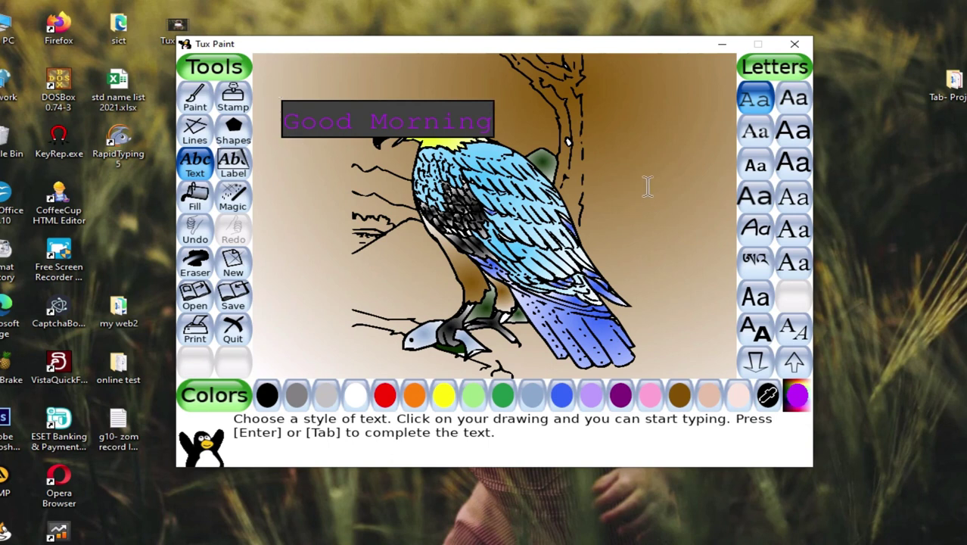
Make the "Good Morning" text bold and italic and switch it to a sans-serif typeface
left_click(757, 329)
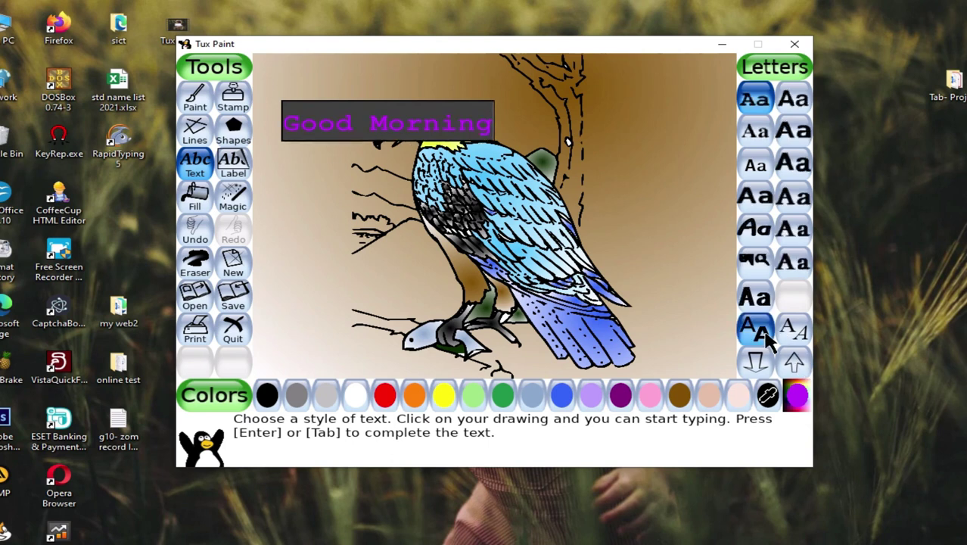
left_click(793, 330)
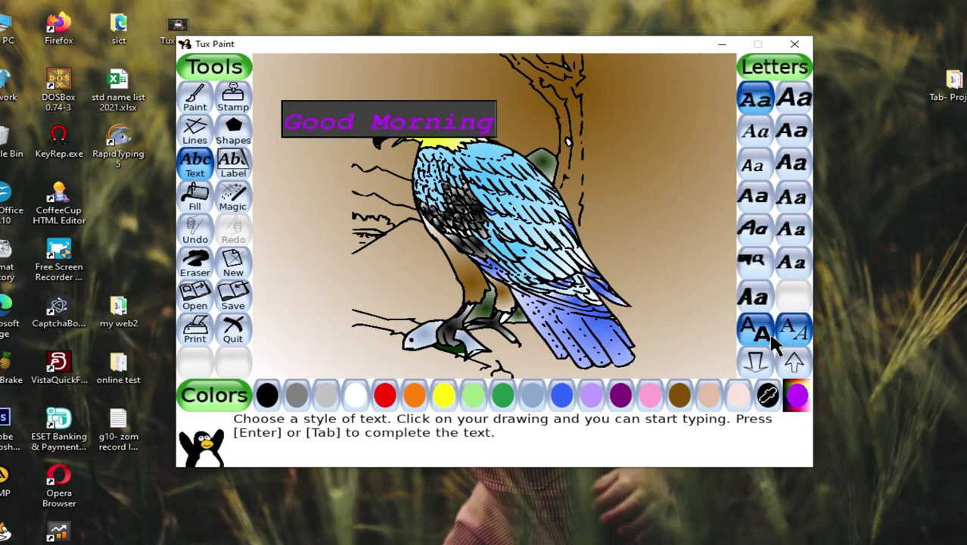
left_click(791, 103)
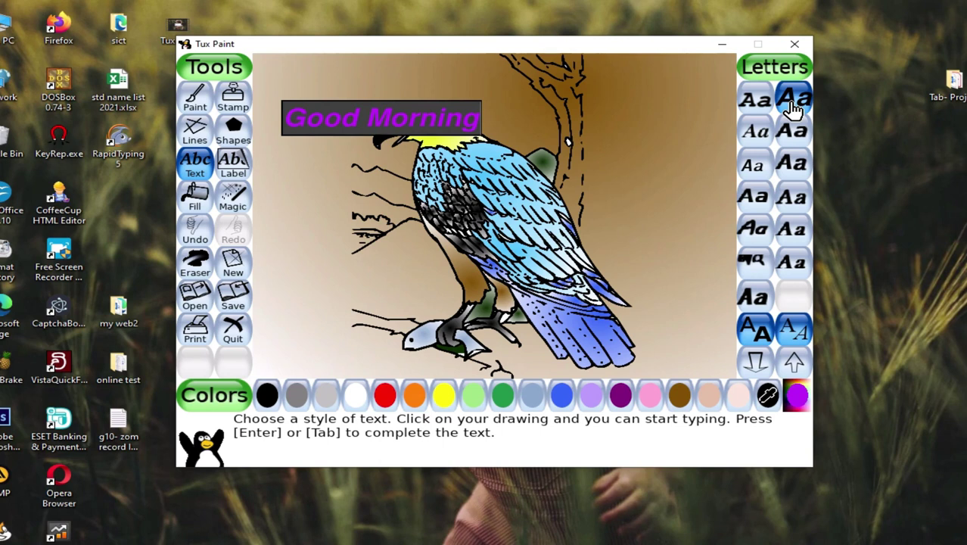
Move the "Good Morning" text above the eagle's head and commit it to the drawing
left_click(352, 92)
left_click(659, 142)
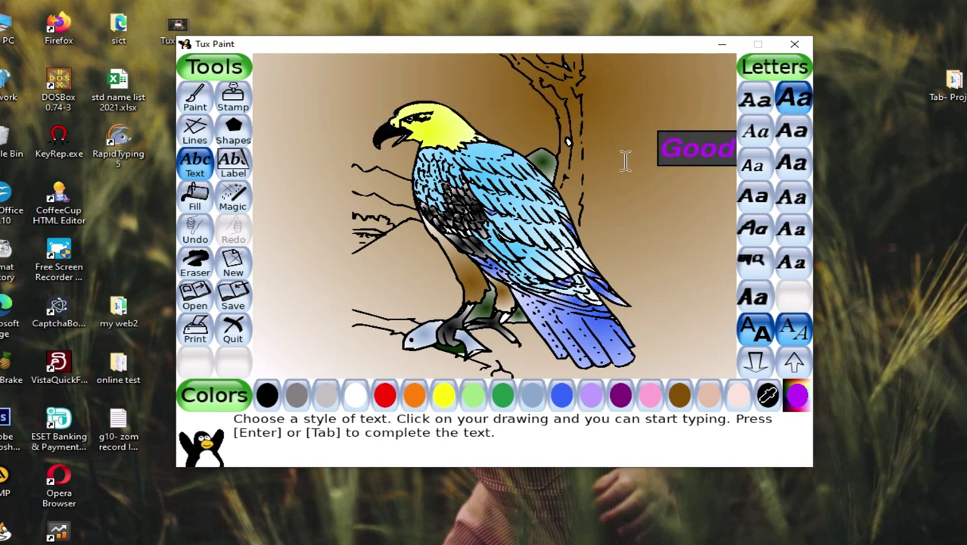
left_click(625, 159)
left_click(291, 95)
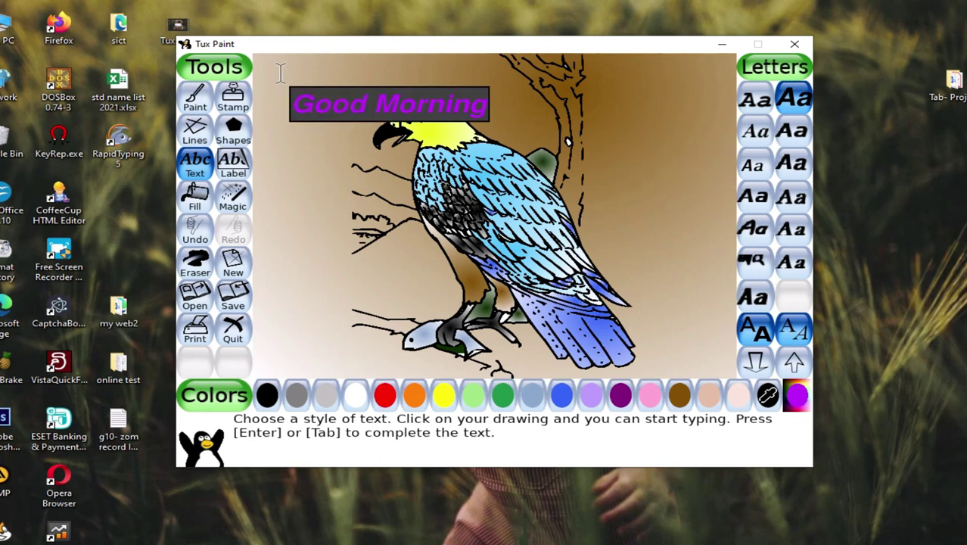
left_click(280, 72)
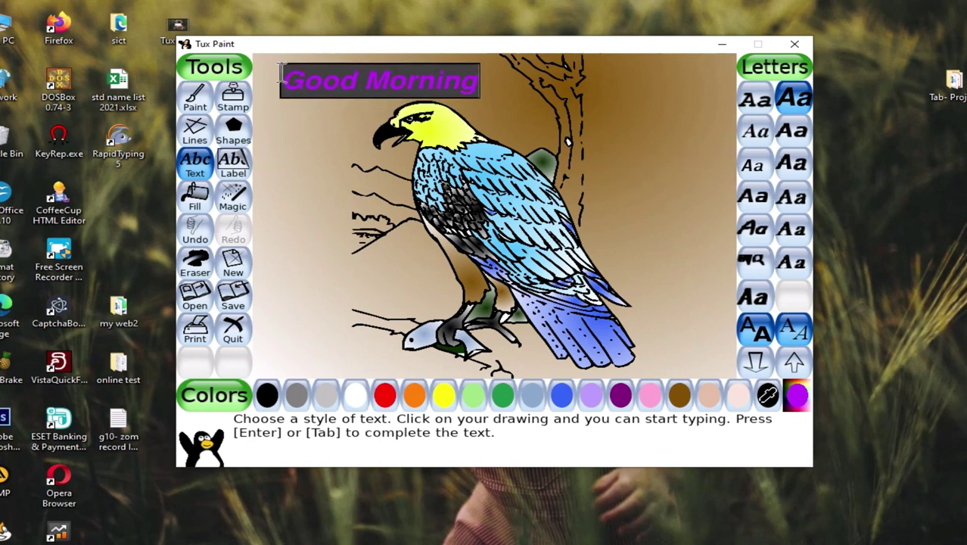
left_click(206, 101)
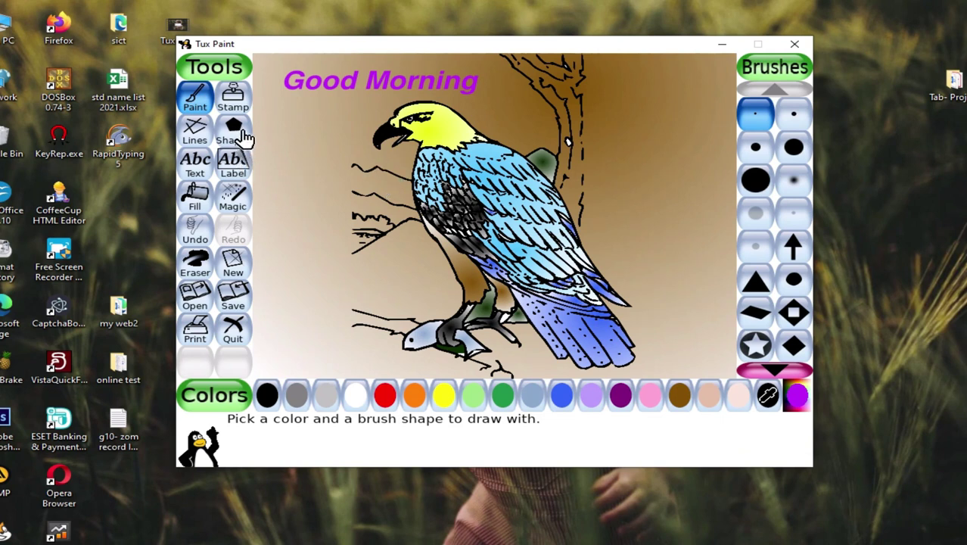
Draw a short row of small purple bricks beside the tree trunk with the Magic tool's small Bricks effect
left_click(241, 203)
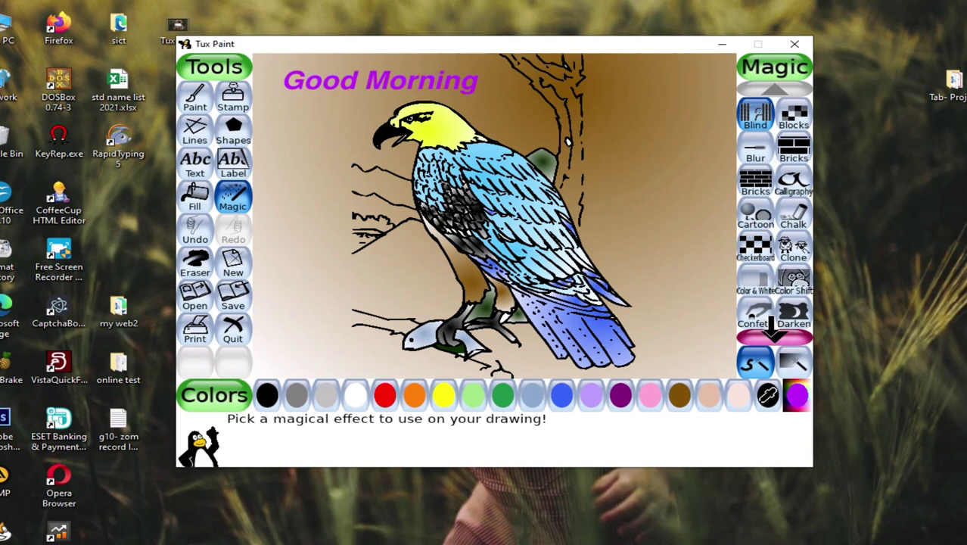
left_click(756, 185)
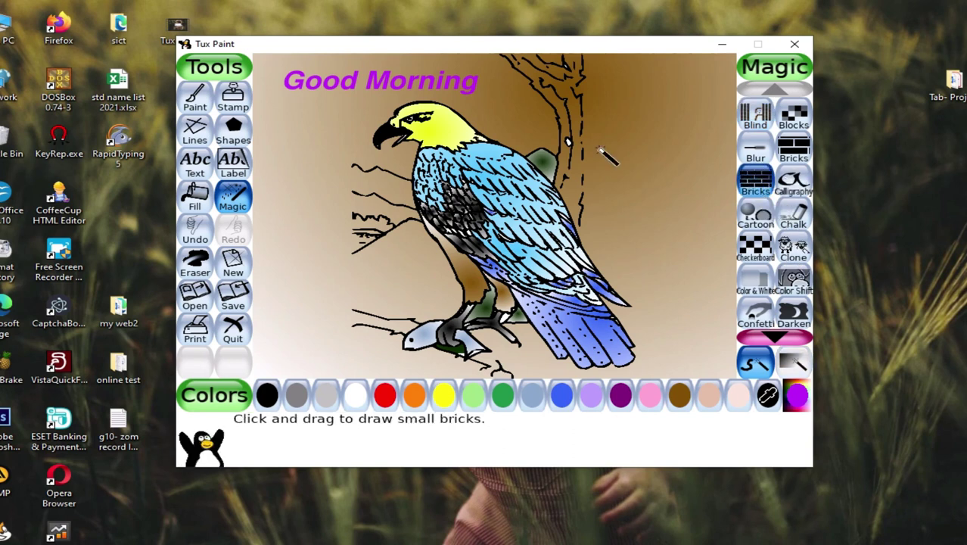
left_click_drag(605, 105, 639, 105)
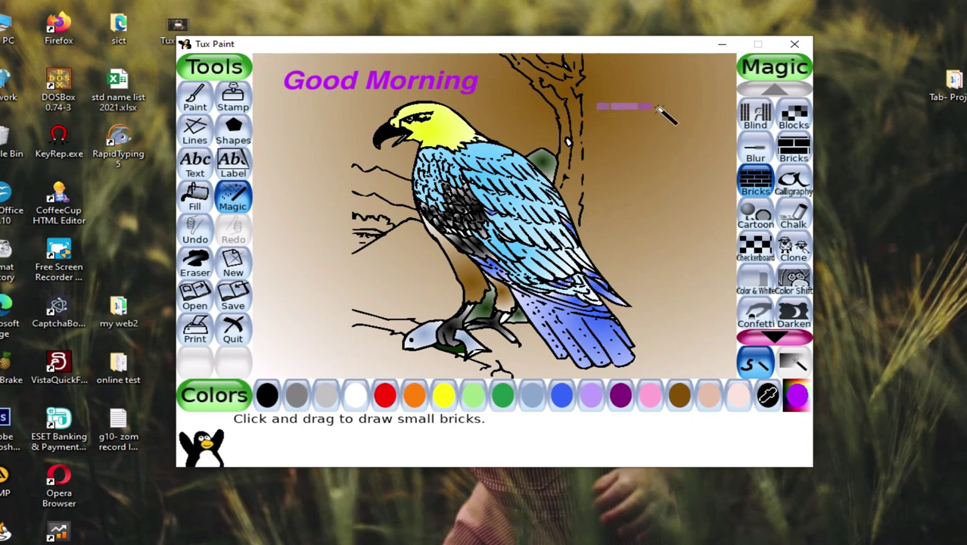
Draw a wall of small brown bricks between the tree trunk and the picture's edge, and blur its lower column
left_click(618, 403)
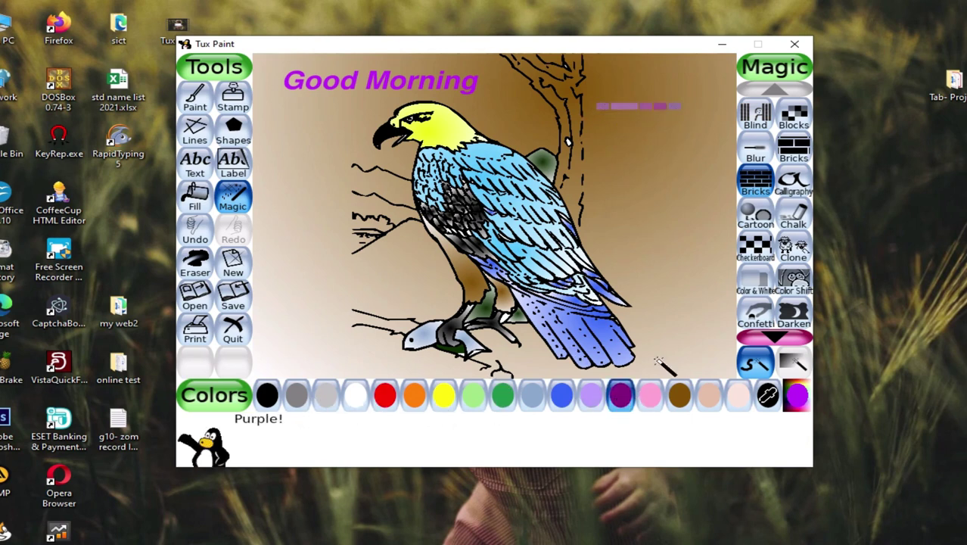
left_click(681, 401)
mouse_move(606, 106)
left_mouse_down()
mouse_move(706, 113)
mouse_move(719, 174)
mouse_move(706, 286)
mouse_move(712, 334)
left_mouse_up()
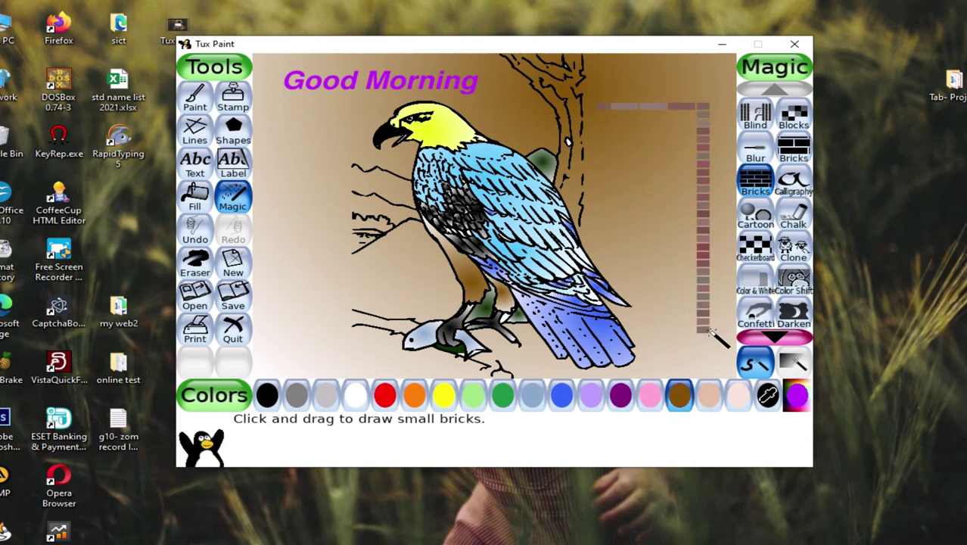
mouse_move(649, 117)
left_mouse_down()
mouse_move(683, 119)
mouse_move(673, 352)
mouse_move(716, 348)
mouse_move(739, 235)
mouse_move(739, 193)
mouse_move(711, 90)
mouse_move(720, 278)
mouse_move(727, 160)
mouse_move(702, 80)
mouse_move(682, 65)
mouse_move(632, 75)
mouse_move(676, 87)
mouse_move(721, 78)
mouse_move(733, 151)
mouse_move(714, 85)
mouse_move(608, 63)
mouse_move(624, 114)
mouse_move(668, 102)
mouse_move(650, 96)
mouse_move(688, 92)
mouse_move(705, 58)
mouse_move(728, 78)
mouse_move(697, 321)
mouse_move(643, 372)
mouse_move(722, 361)
mouse_move(745, 332)
left_mouse_up()
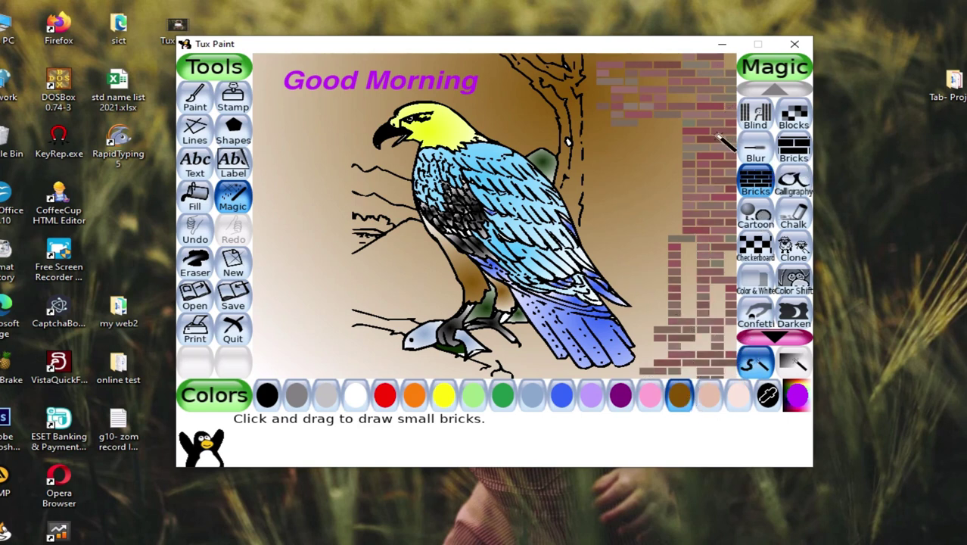
left_click(756, 152)
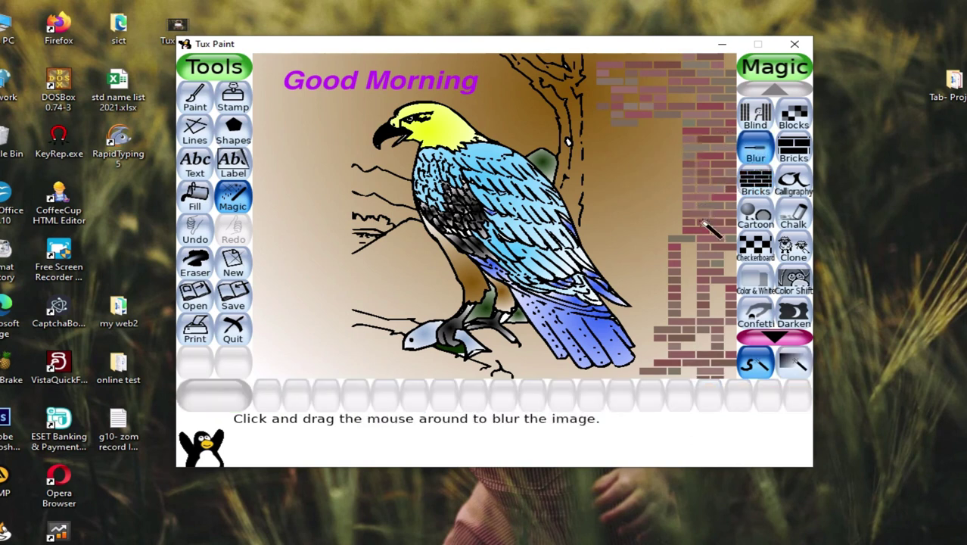
left_click_drag(674, 250, 676, 346)
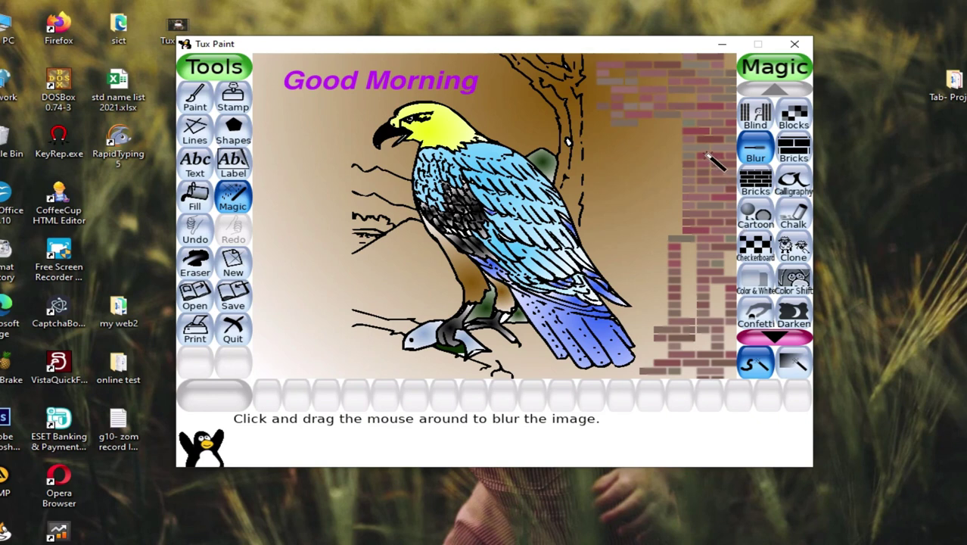
Try the Cartoon effect on the eagle's head and body, and undo it
left_click(765, 217)
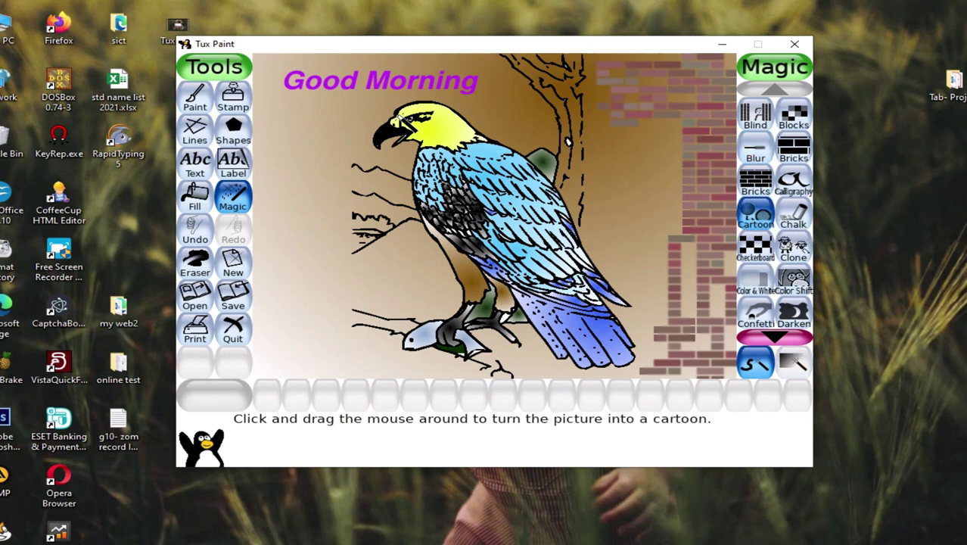
mouse_move(401, 117)
left_mouse_down()
mouse_move(441, 150)
mouse_move(473, 218)
mouse_move(525, 273)
mouse_move(582, 298)
mouse_move(608, 345)
mouse_move(496, 249)
mouse_move(431, 133)
left_mouse_up()
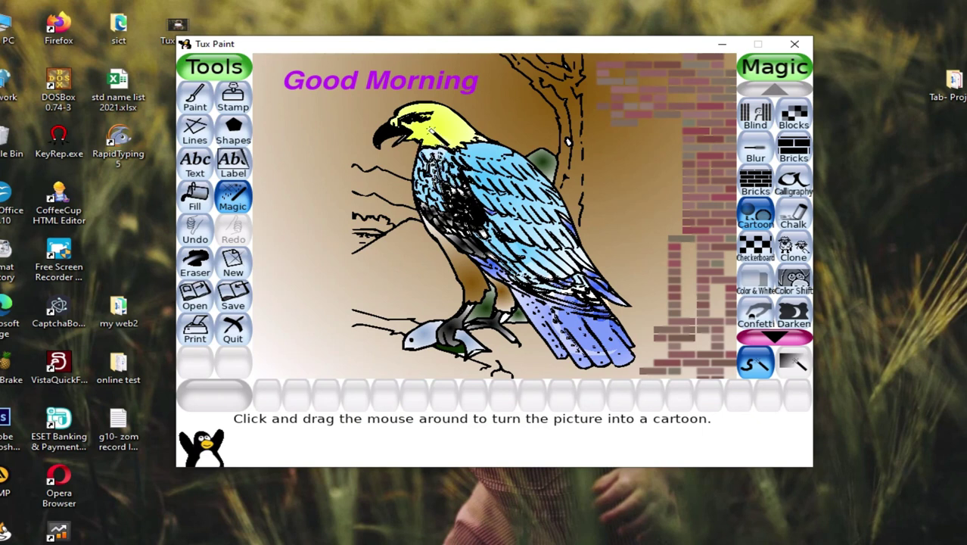
left_click(198, 229)
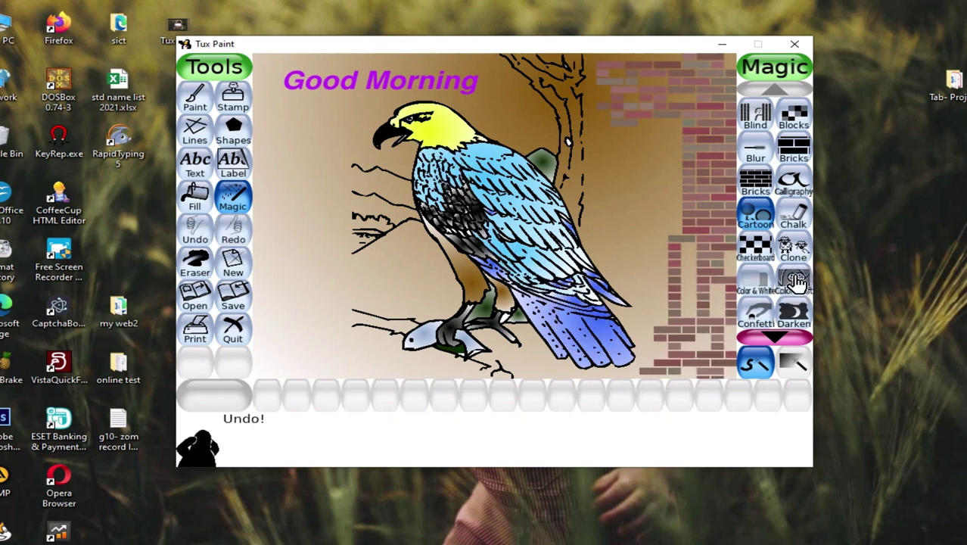
Try cloning the eagle from its beak into the empty area below its head, and undo the copy
left_click(796, 253)
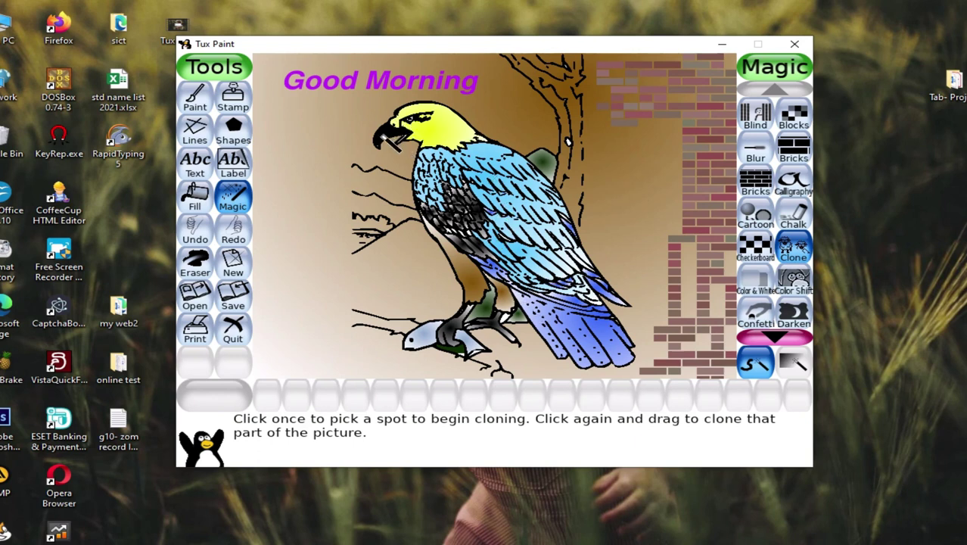
left_click(381, 139)
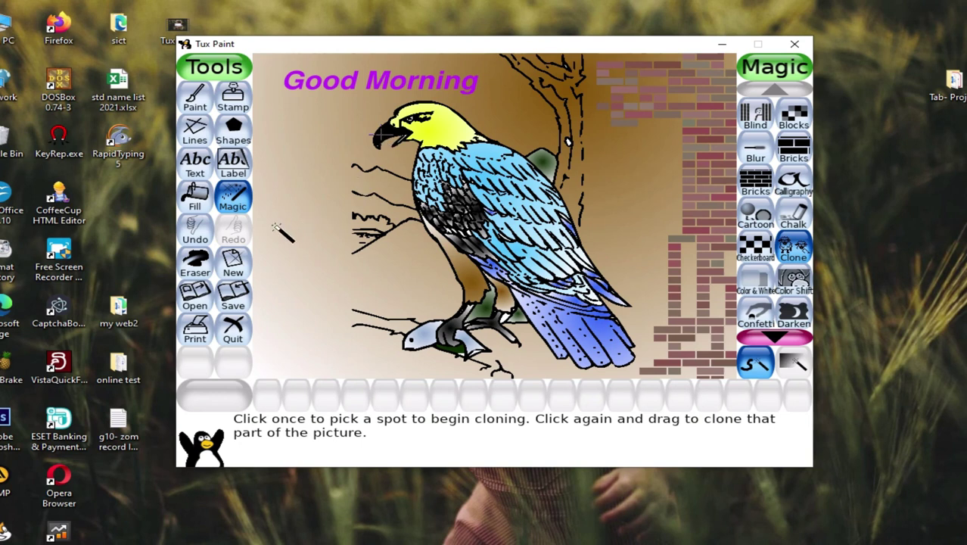
mouse_move(264, 259)
left_mouse_down()
mouse_move(301, 241)
mouse_move(287, 243)
mouse_move(302, 228)
mouse_move(327, 229)
mouse_move(309, 264)
mouse_move(283, 269)
mouse_move(330, 270)
mouse_move(313, 297)
mouse_move(319, 314)
mouse_move(349, 308)
mouse_move(326, 290)
mouse_move(328, 300)
mouse_move(332, 250)
mouse_move(353, 271)
mouse_move(339, 243)
mouse_move(378, 298)
mouse_move(359, 330)
mouse_move(383, 345)
mouse_move(389, 315)
mouse_move(400, 327)
mouse_move(393, 335)
mouse_move(421, 352)
mouse_move(384, 297)
mouse_move(440, 351)
mouse_move(402, 290)
mouse_move(368, 267)
mouse_move(471, 131)
mouse_move(422, 292)
mouse_move(455, 348)
mouse_move(440, 354)
mouse_move(446, 371)
mouse_move(359, 331)
mouse_move(332, 328)
mouse_move(396, 375)
mouse_move(351, 339)
mouse_move(324, 341)
mouse_move(309, 296)
mouse_move(316, 337)
mouse_move(374, 393)
mouse_move(462, 371)
mouse_move(465, 354)
mouse_move(485, 379)
mouse_move(492, 340)
mouse_move(465, 329)
mouse_move(521, 380)
mouse_move(475, 367)
left_mouse_up()
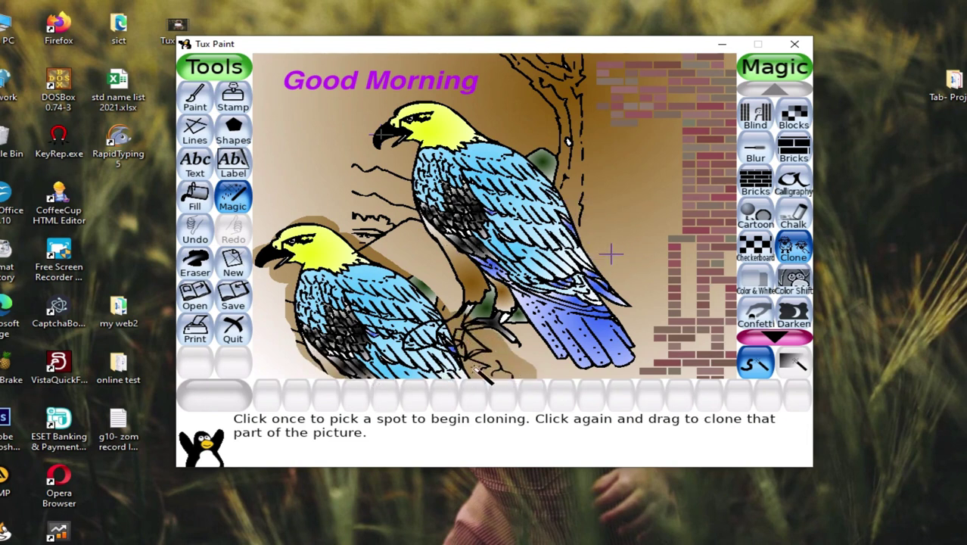
left_click(204, 235)
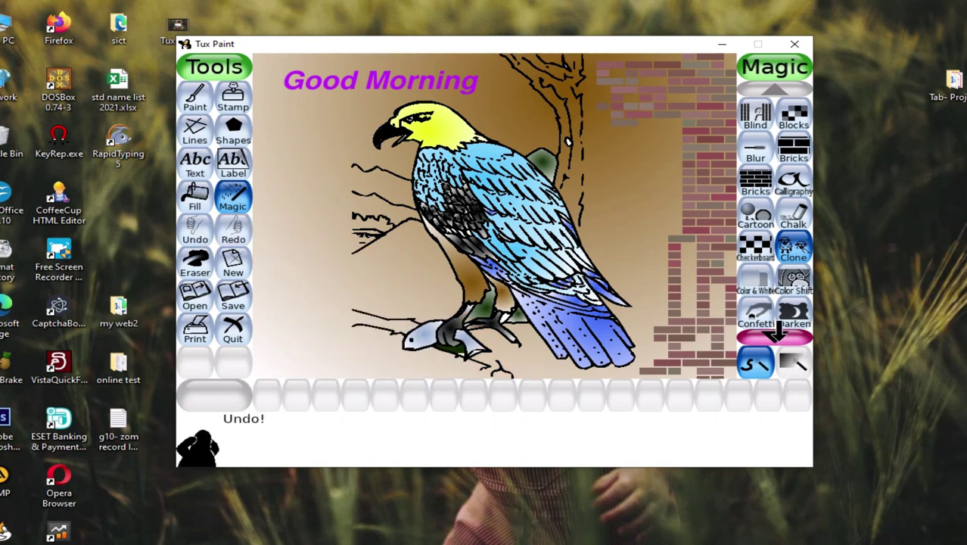
Grow a brown flower in the lower-left corner of the picture with the Magic tool's Flower effect
left_click(777, 333)
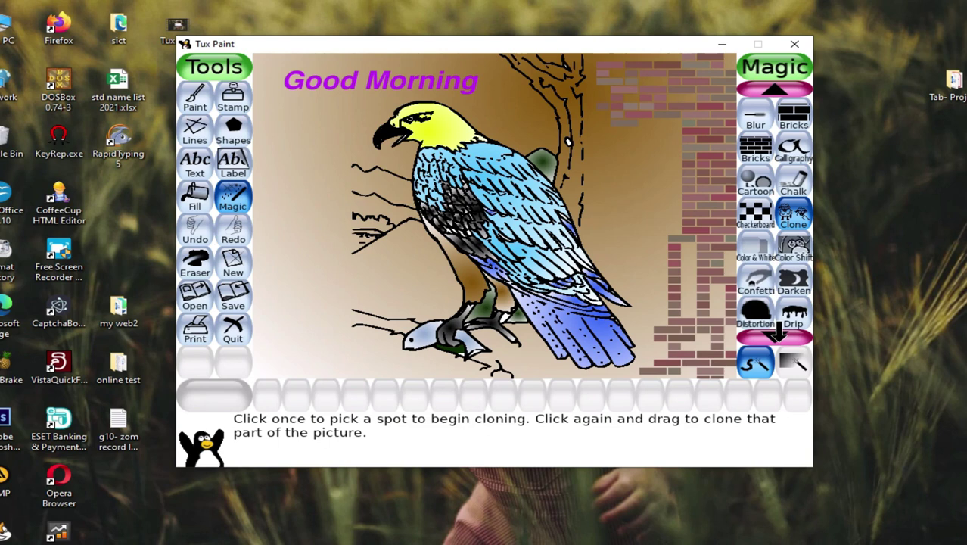
left_click(777, 333)
left_click(777, 333)
left_click(777, 333)
left_click(778, 333)
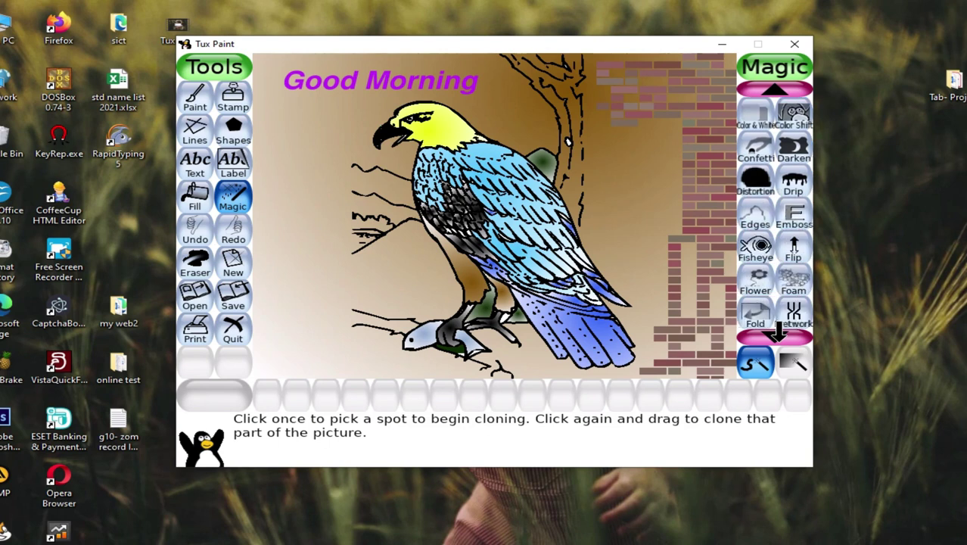
left_click(757, 284)
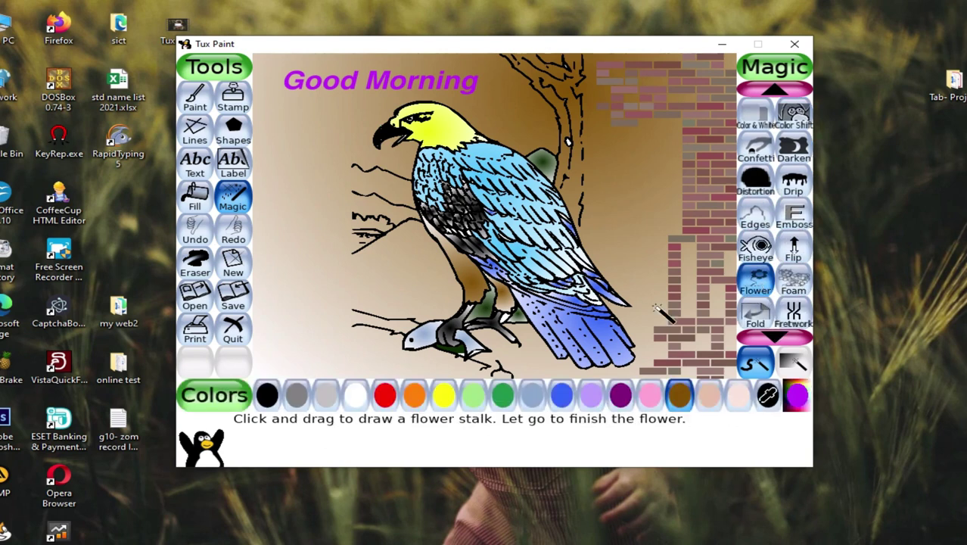
left_click(273, 358)
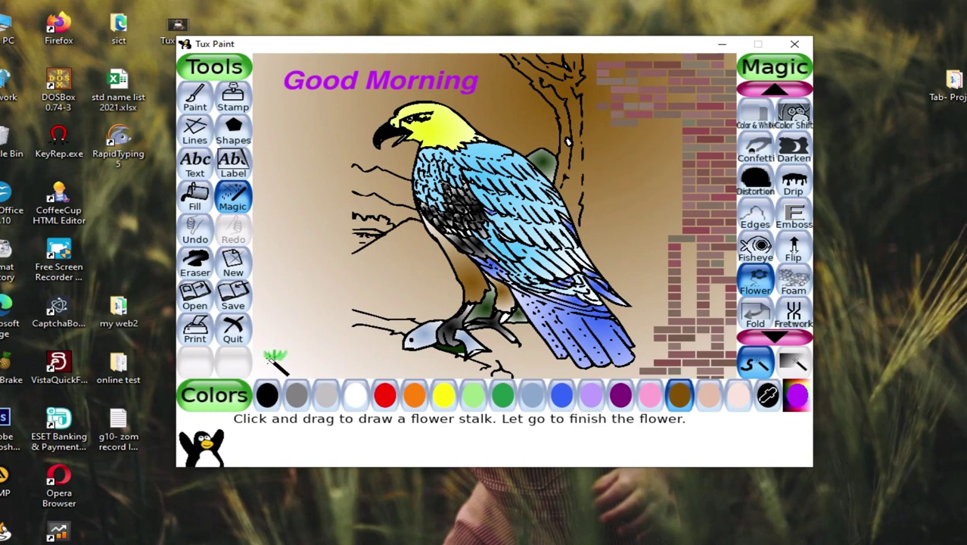
left_click_drag(280, 313, 274, 301)
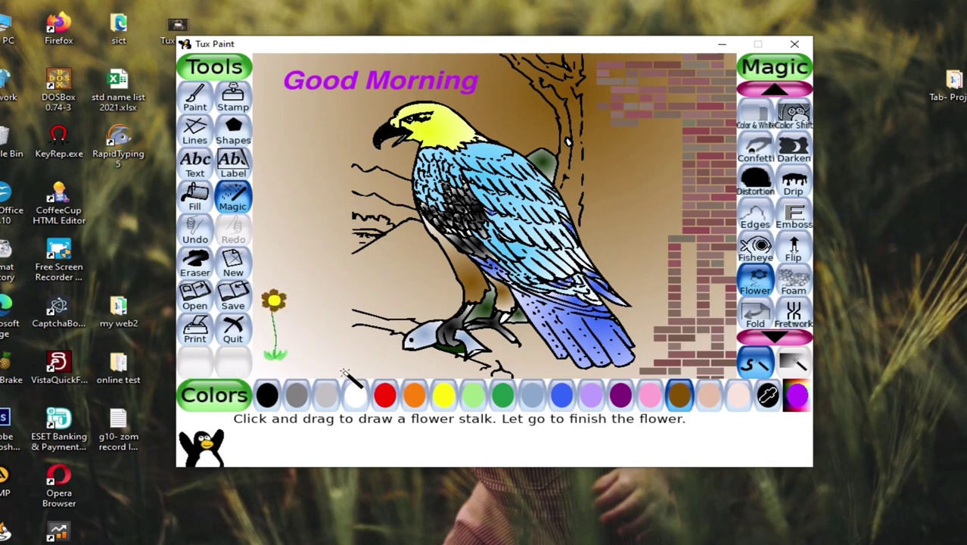
Add one red and two orange flowers in a row beside the brown flower
left_click(387, 398)
left_click(311, 360)
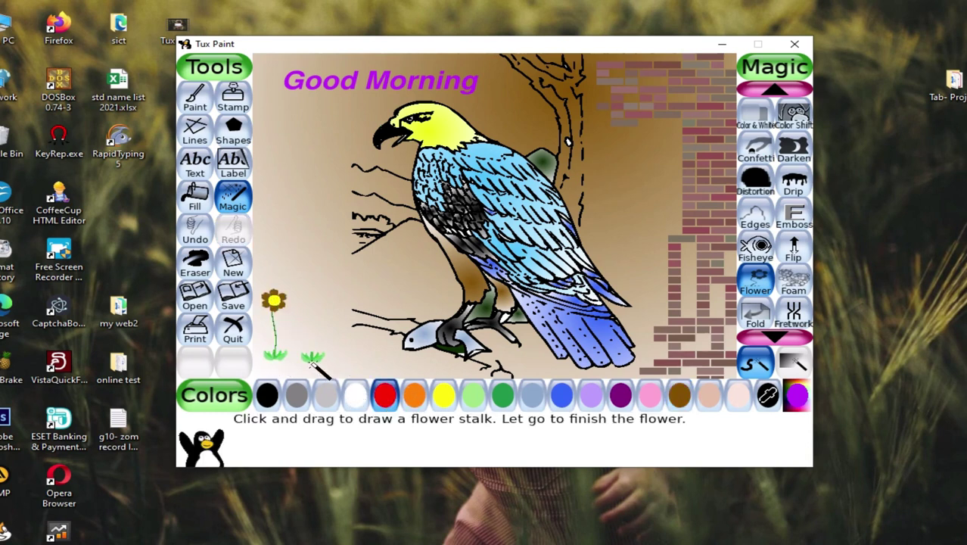
left_click_drag(303, 301, 303, 301)
left_click(414, 394)
left_click_drag(349, 361, 337, 317)
left_click_drag(388, 364, 373, 331)
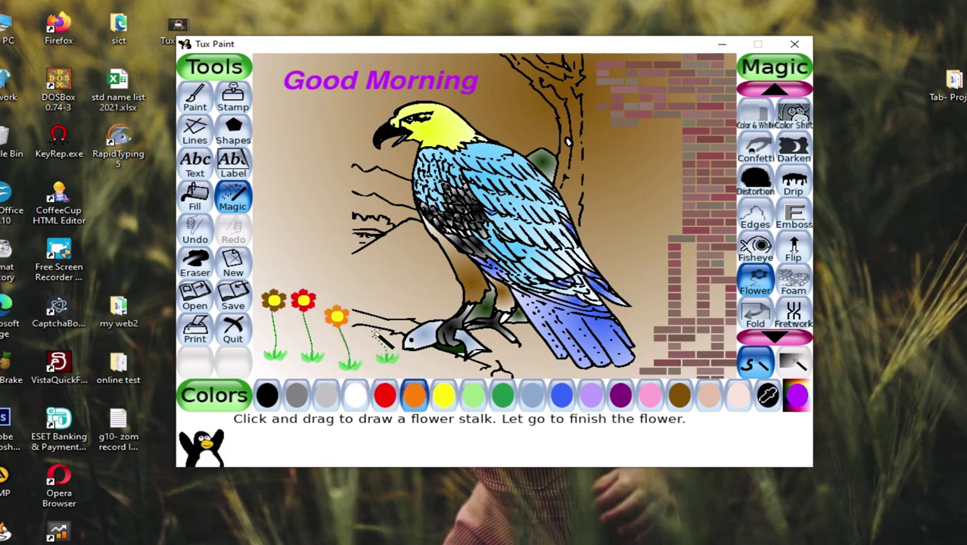
Add six blue flowers, two among the existing flowers and four in a cluster above them
left_click(472, 395)
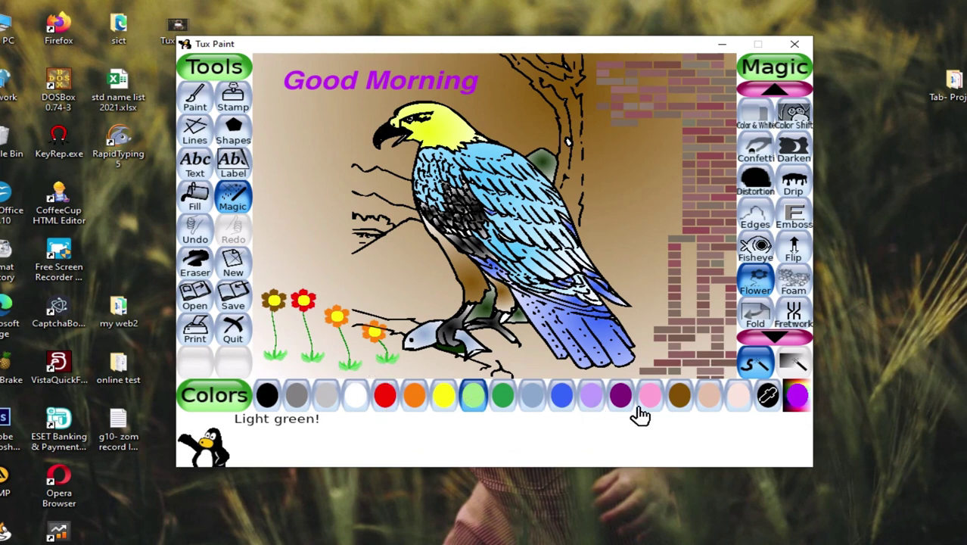
left_click(562, 395)
left_click_drag(323, 367, 330, 337)
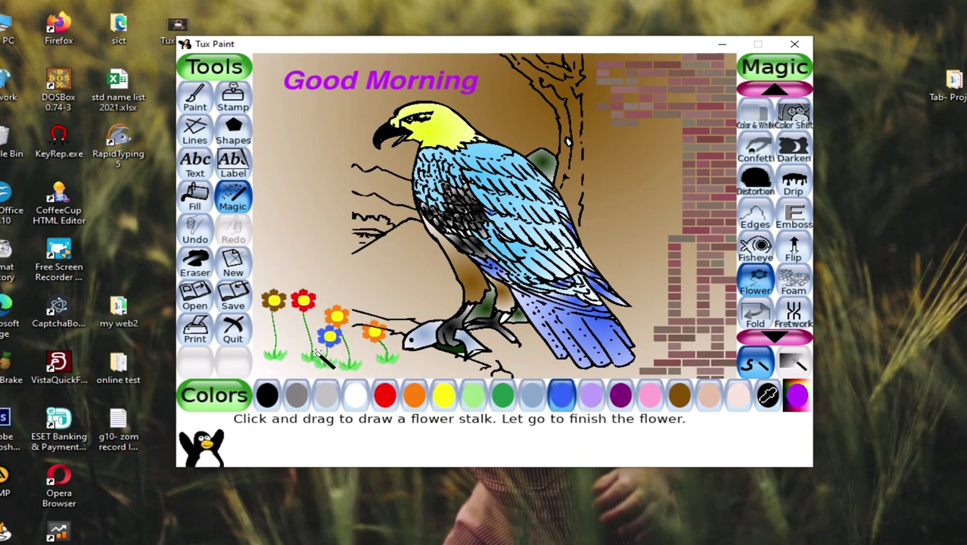
left_click_drag(299, 372, 293, 342)
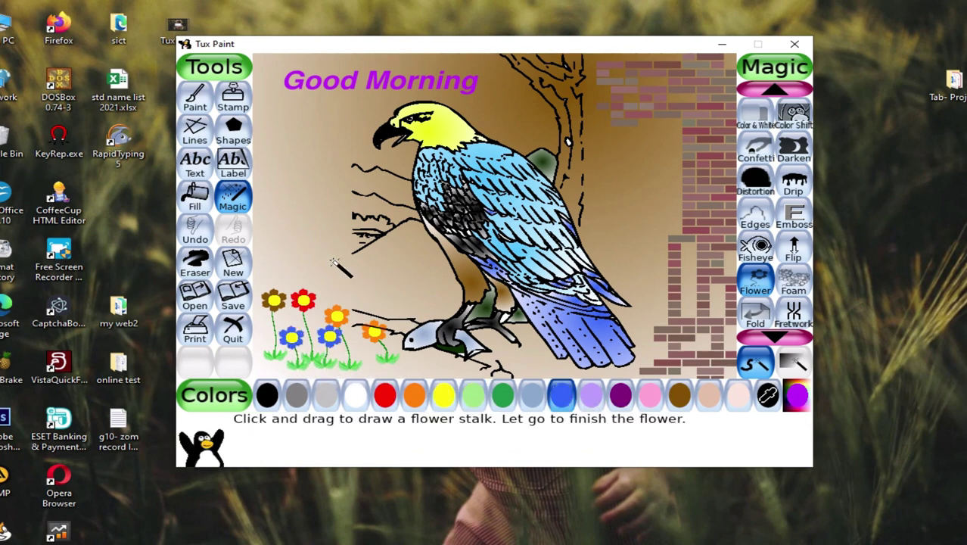
left_click_drag(331, 260, 324, 230)
left_click_drag(293, 259, 303, 229)
left_click_drag(324, 280, 327, 252)
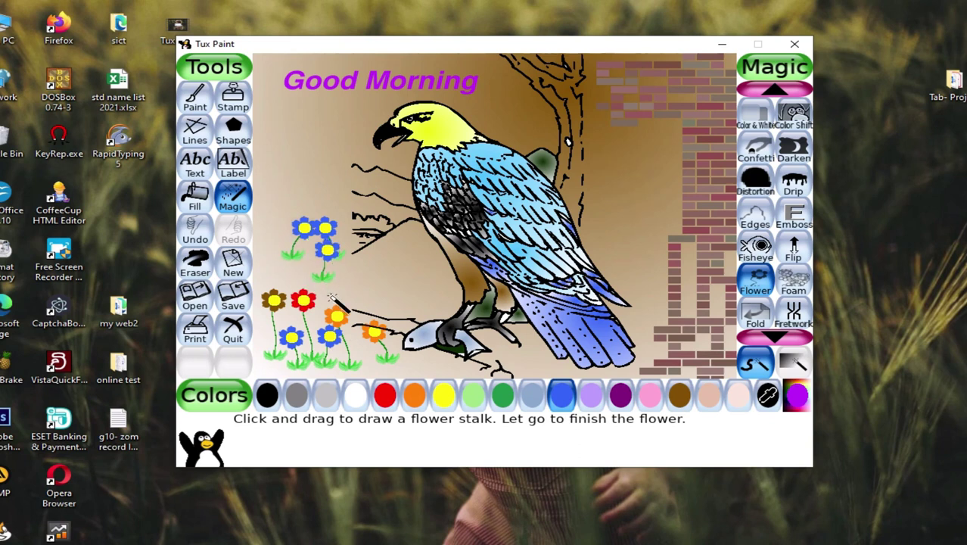
left_click_drag(346, 293, 357, 265)
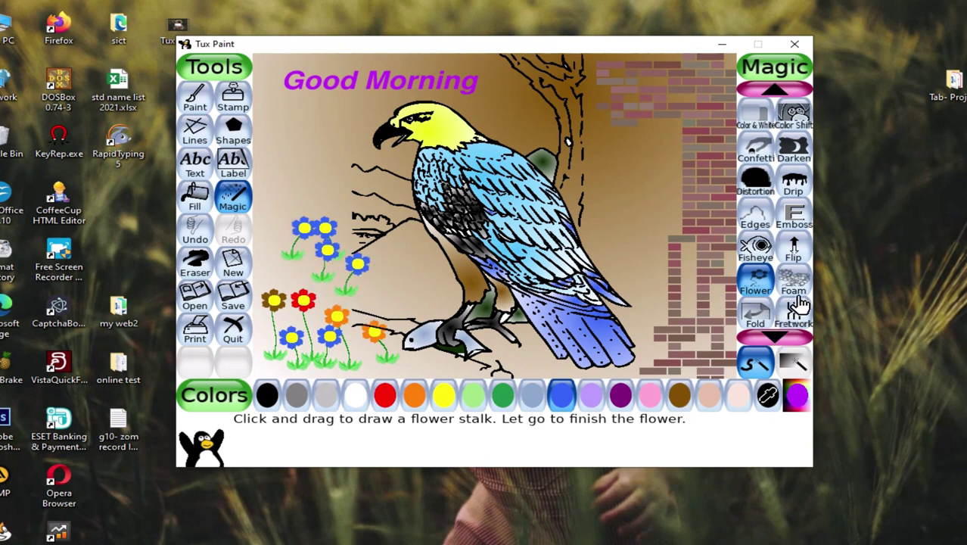
Cover the flower bed with green grass using the Grass effect, extending it along the ground to the branch
left_click(793, 333)
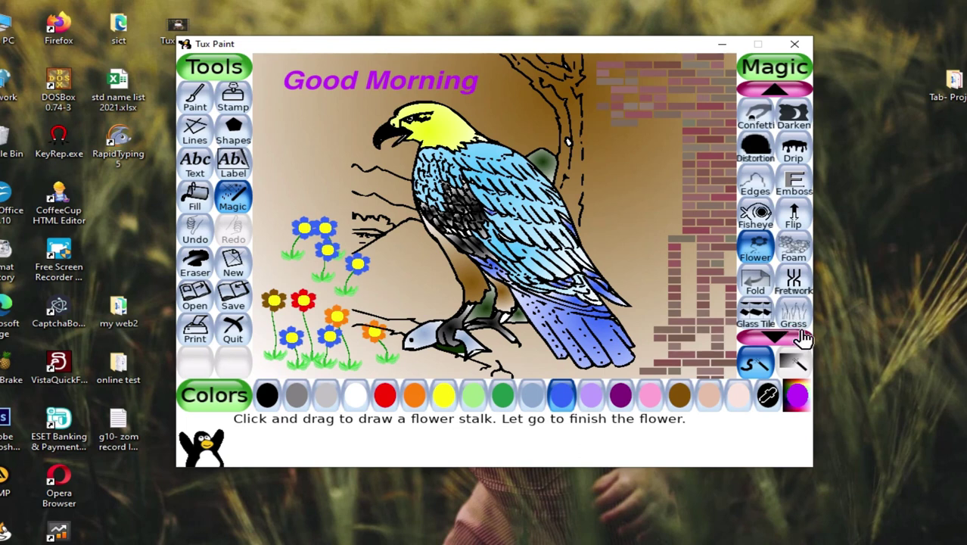
left_click(794, 310)
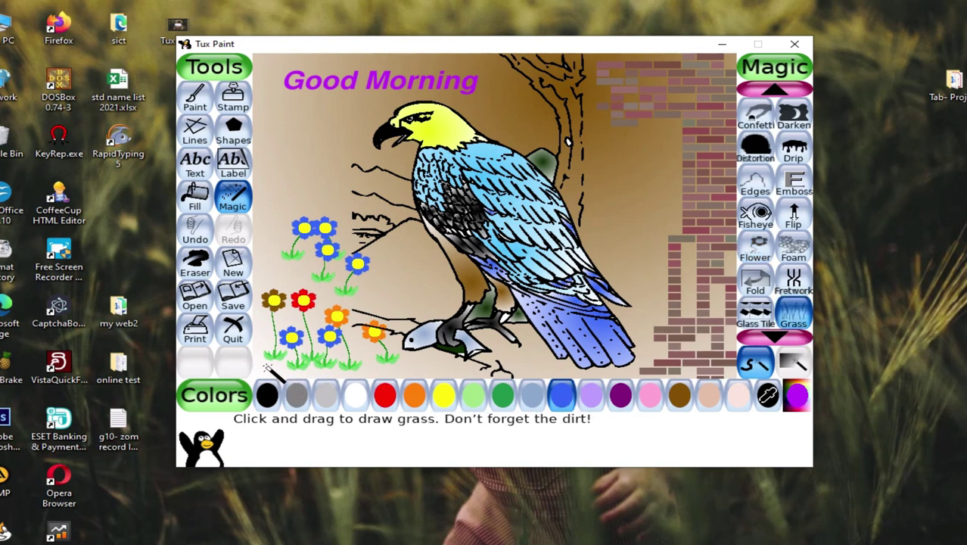
left_click(503, 394)
mouse_move(294, 326)
left_mouse_down()
mouse_move(312, 358)
mouse_move(419, 367)
mouse_move(257, 353)
mouse_move(254, 266)
mouse_move(315, 273)
mouse_move(328, 286)
mouse_move(377, 285)
mouse_move(344, 308)
left_mouse_up()
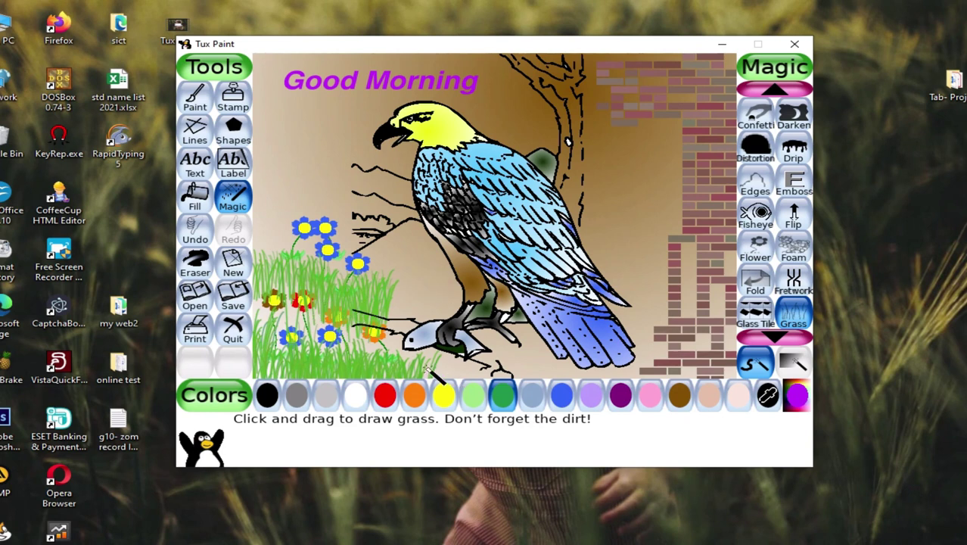
left_click_drag(427, 368, 479, 371)
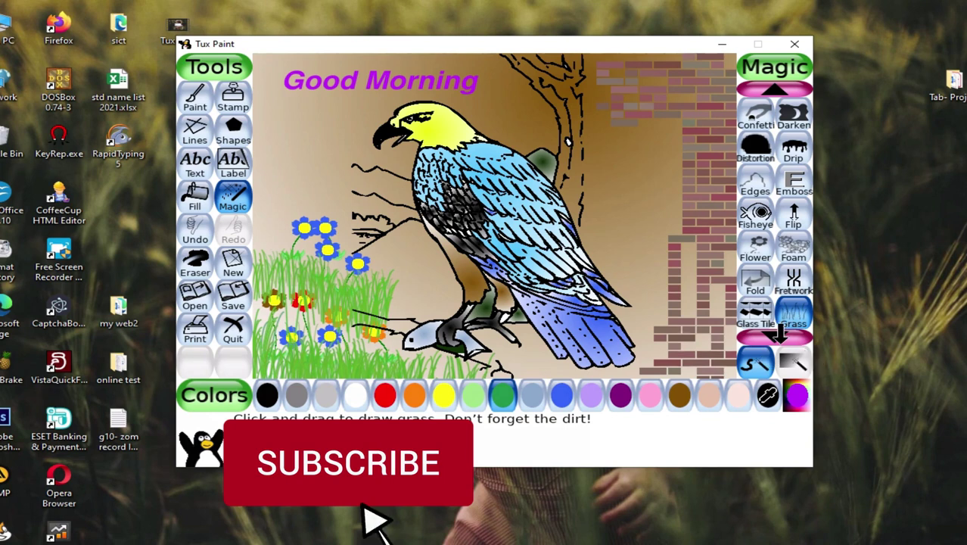
Draw a patch of green Hexagon Mosaic cells between the eagle and the brick wall
scroll(783, 321, "down", 2)
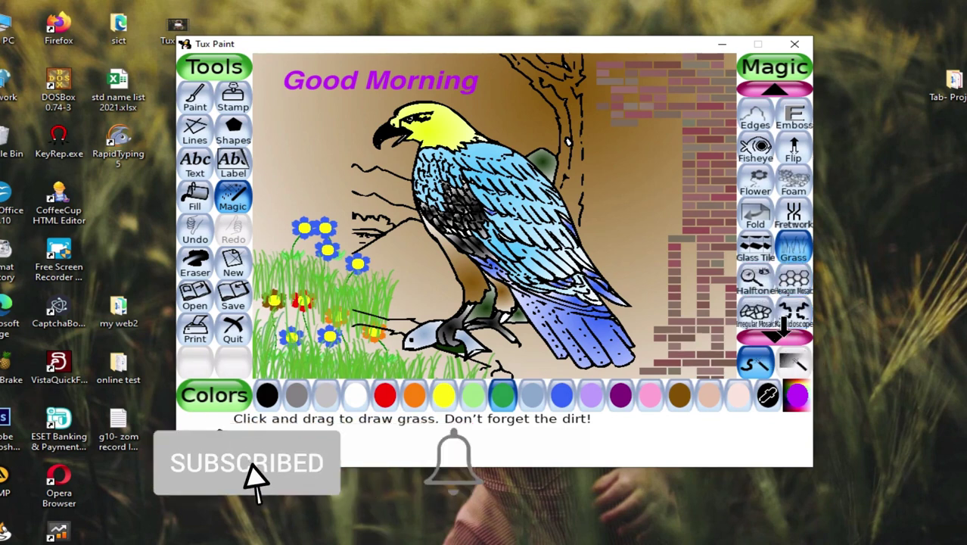
left_click(793, 281)
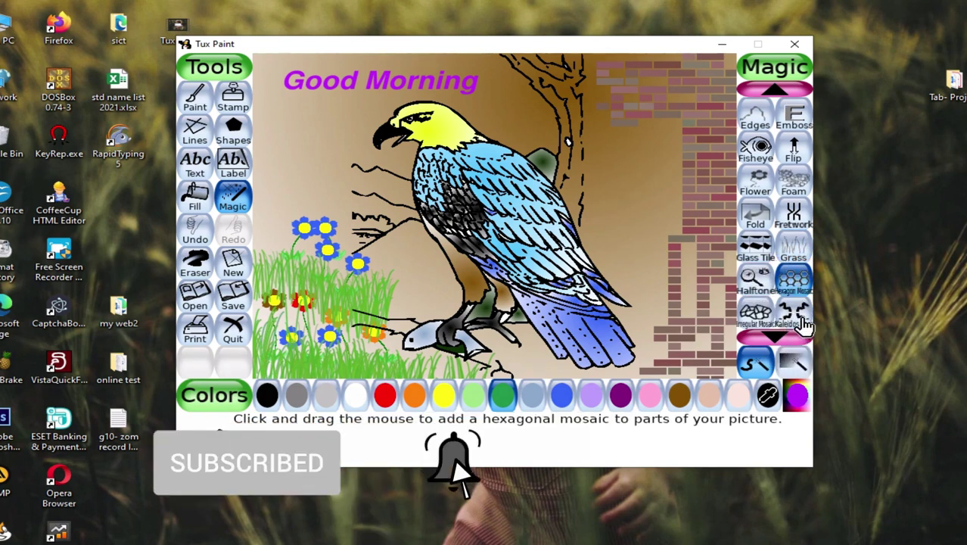
mouse_move(641, 148)
left_mouse_down()
mouse_move(633, 144)
mouse_move(655, 176)
mouse_move(644, 253)
mouse_move(652, 359)
left_mouse_up()
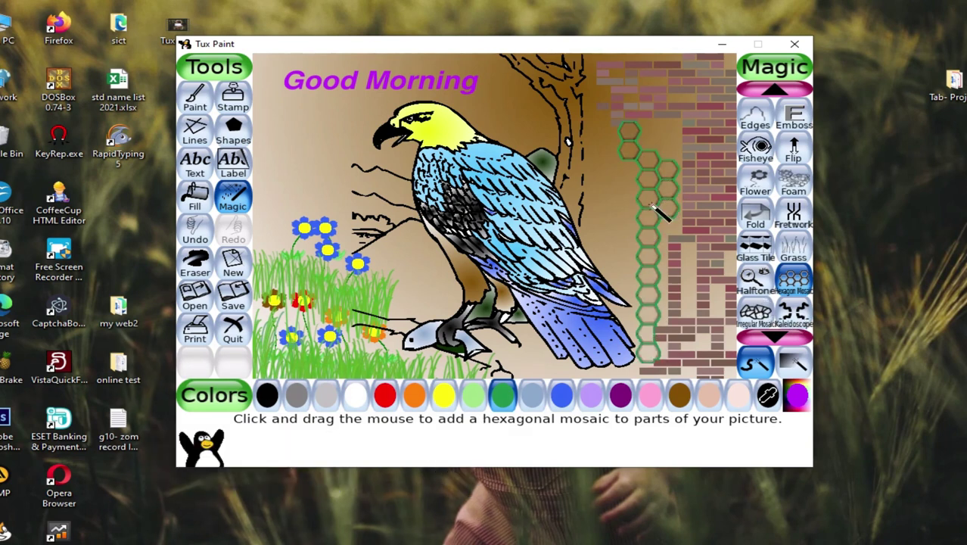
mouse_move(655, 132)
left_mouse_down()
mouse_move(667, 153)
mouse_move(648, 134)
mouse_move(668, 112)
mouse_move(681, 203)
mouse_move(674, 241)
mouse_move(643, 214)
mouse_move(627, 153)
mouse_move(621, 189)
mouse_move(649, 275)
left_mouse_up()
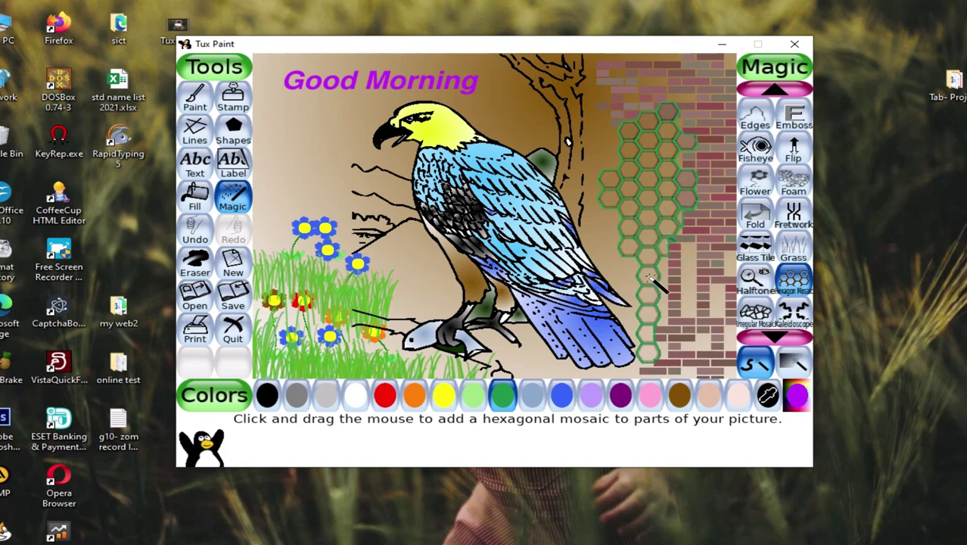
Try the Rainbow effect by drawing rainbow-coloured arcs across the top of the picture, on both sides of the eagle's head
left_click(800, 336)
left_click(800, 336)
left_click(799, 336)
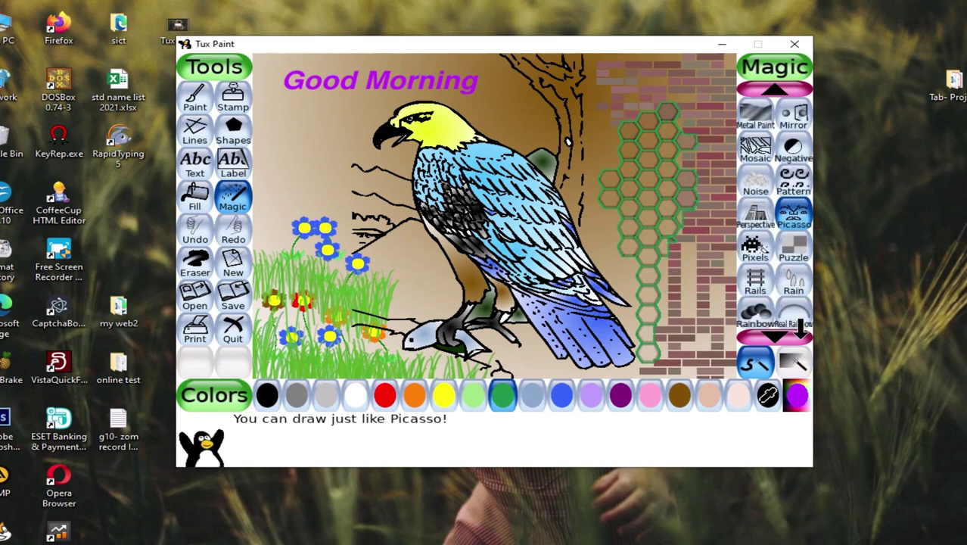
left_click(800, 336)
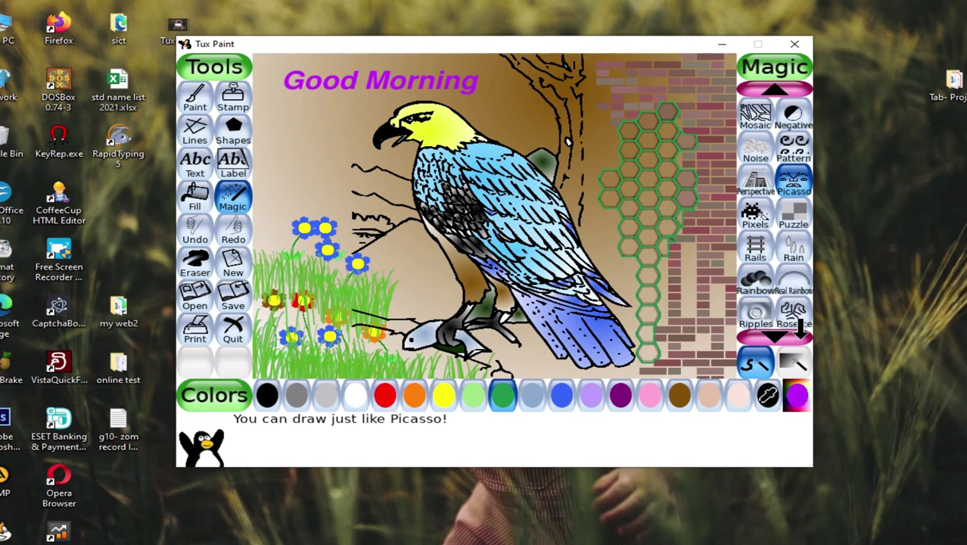
left_click(760, 286)
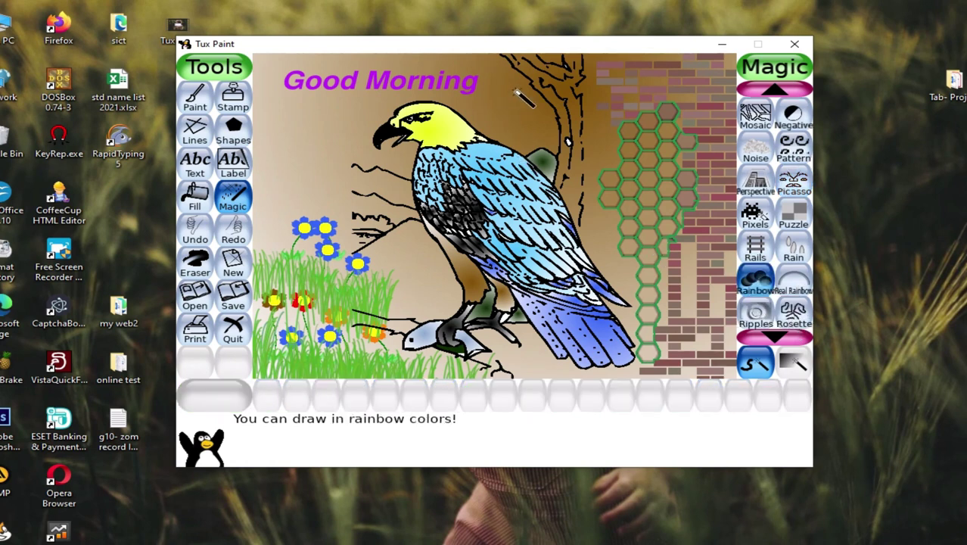
mouse_move(534, 84)
left_mouse_down()
mouse_move(518, 77)
mouse_move(672, 70)
mouse_move(723, 98)
mouse_move(737, 129)
left_mouse_up()
left_click_drag(519, 87, 496, 112)
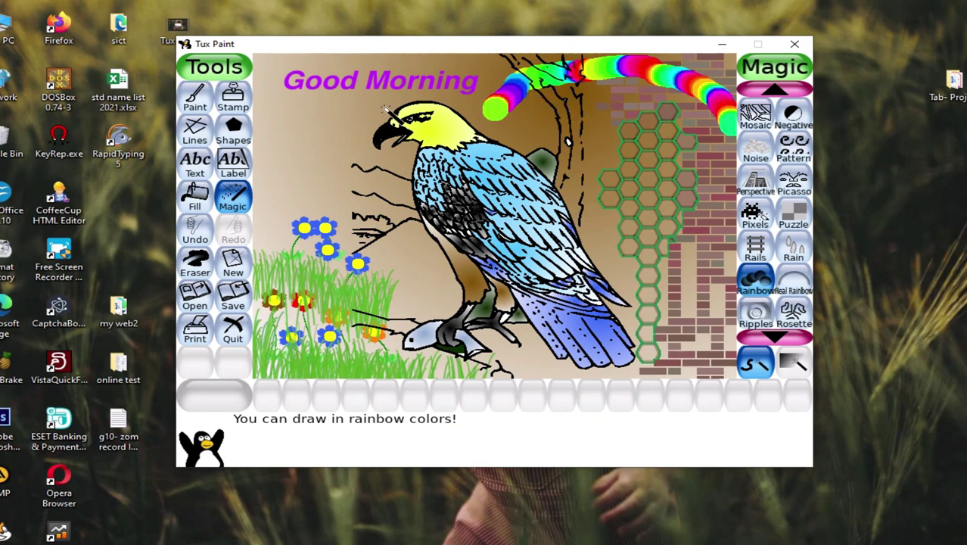
left_click(268, 136)
left_click_drag(453, 92, 466, 94)
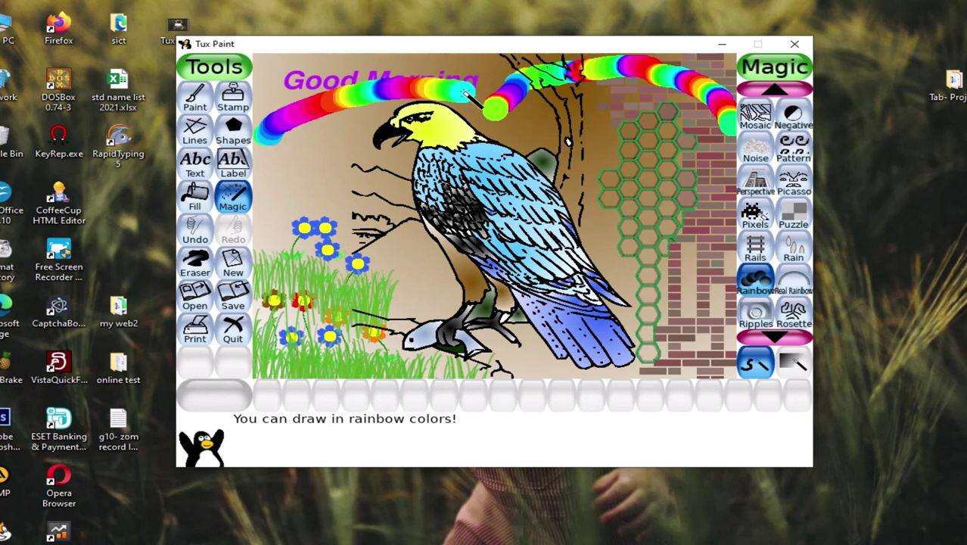
Undo all the rainbow strokes on the eagle picture
left_click(212, 233)
left_click(212, 233)
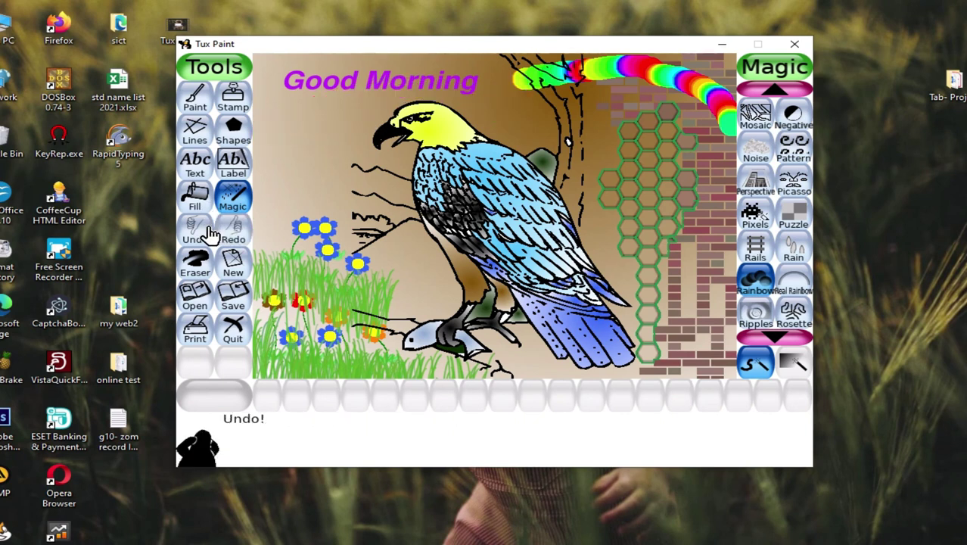
left_click(212, 233)
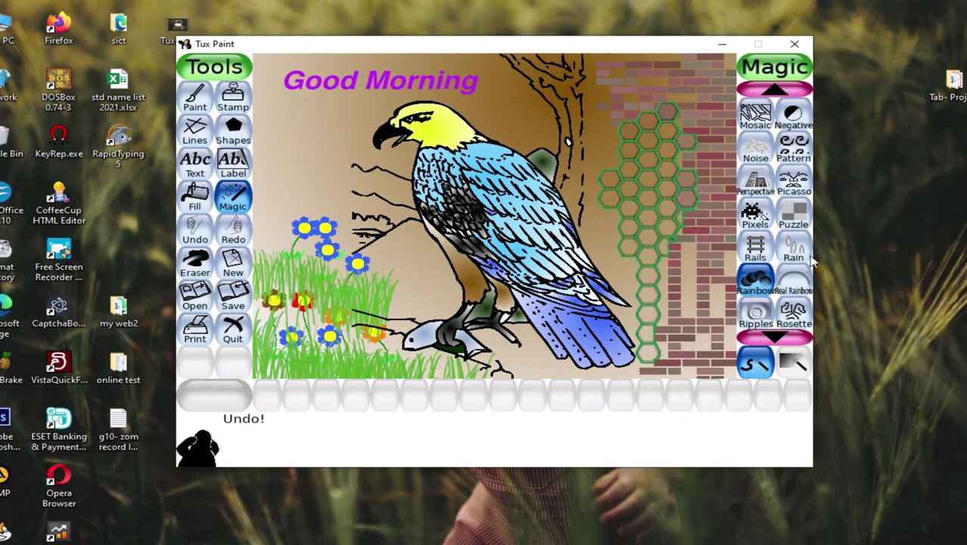
left_click(791, 218)
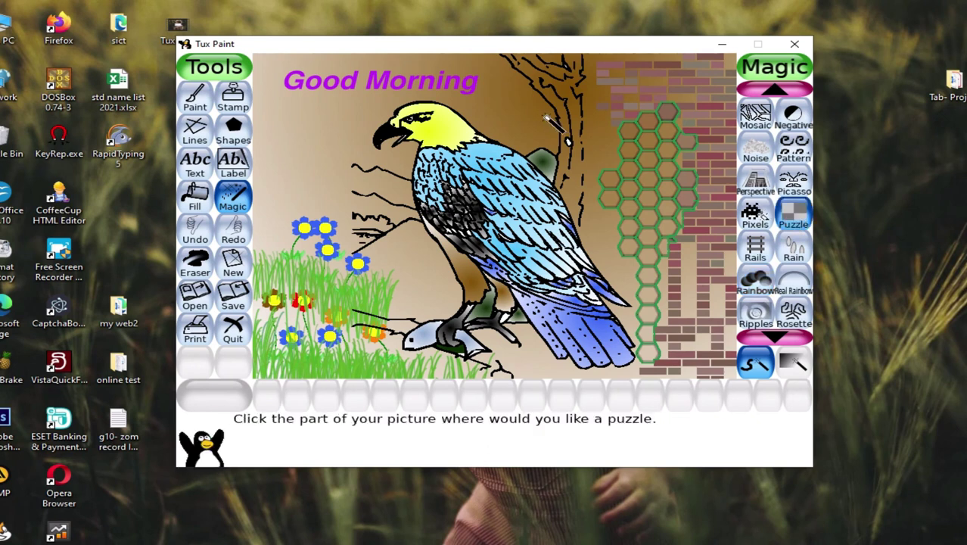
left_click(234, 162)
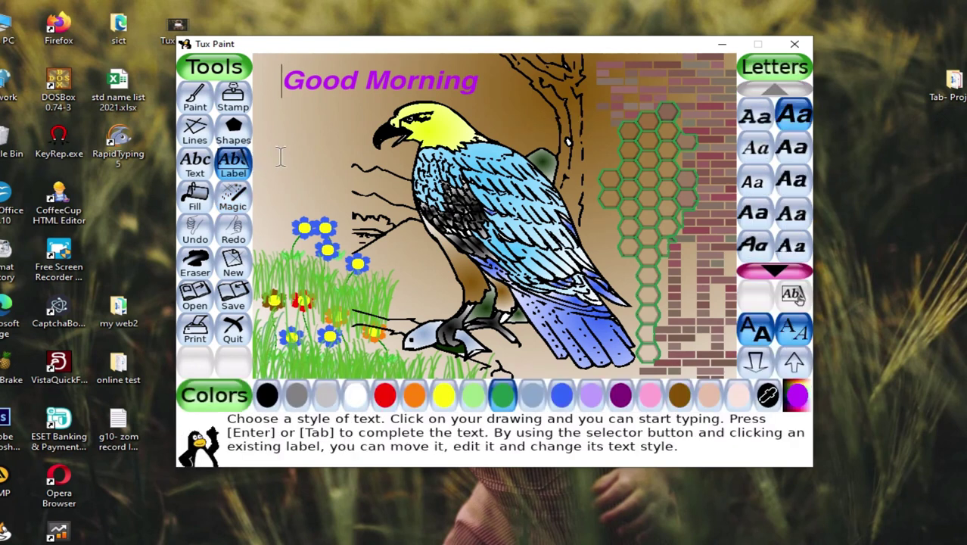
left_click(211, 239)
left_click(211, 239)
left_click(212, 240)
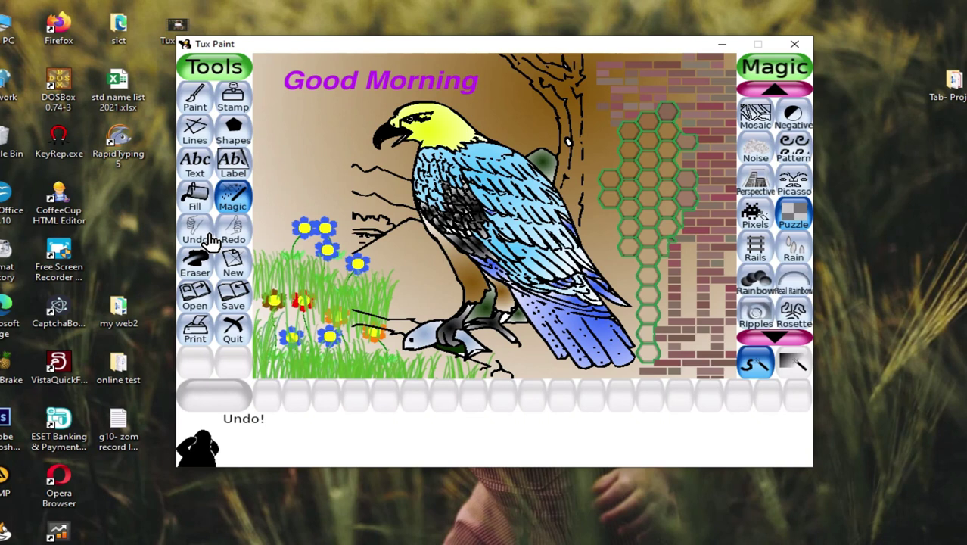
Try the Rain effect by scattering raindrops on both sides of the eagle
left_click(792, 253)
left_click(535, 141)
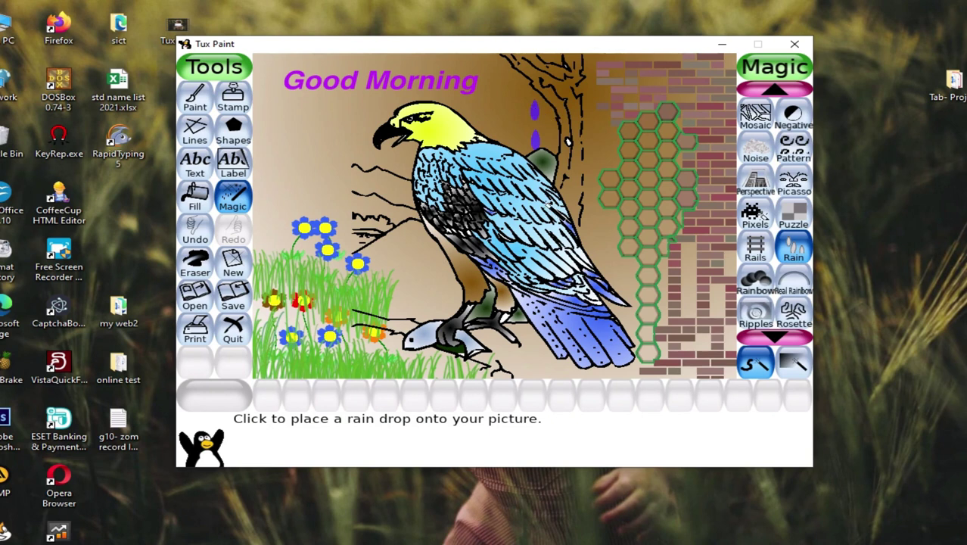
mouse_move(540, 128)
left_mouse_down()
mouse_move(593, 115)
mouse_move(589, 228)
mouse_move(605, 272)
left_mouse_up()
mouse_move(335, 144)
left_mouse_down()
mouse_move(332, 185)
mouse_move(282, 206)
mouse_move(286, 161)
left_mouse_up()
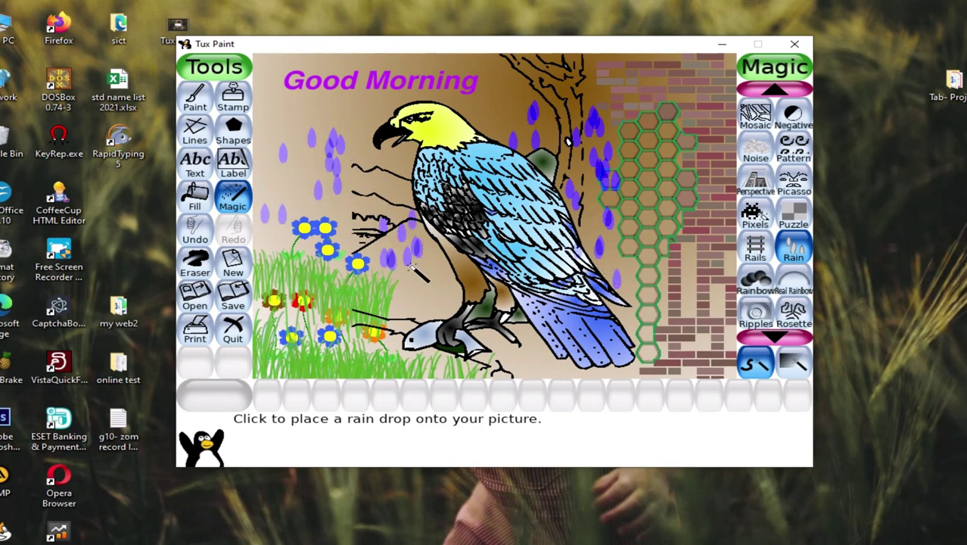
Undo the raindrops around the eagle
left_click(204, 239)
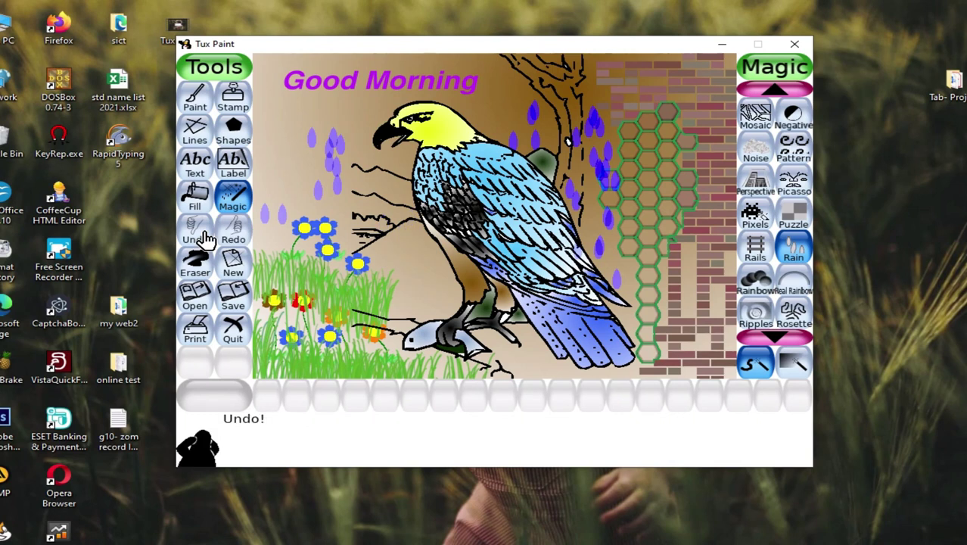
left_click(204, 239)
left_click(204, 239)
left_click(205, 239)
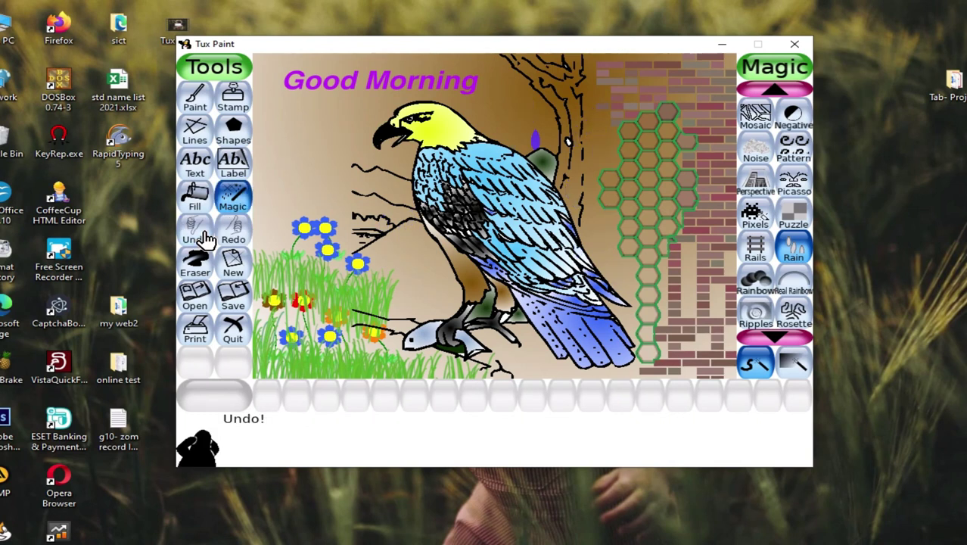
Switch to the Fill tool with white as its colour
left_click(194, 196)
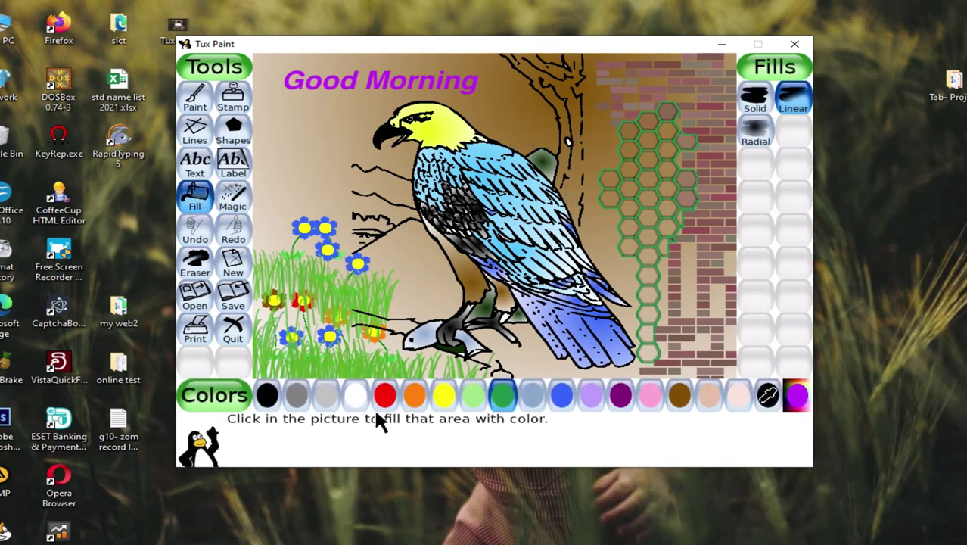
left_click(356, 395)
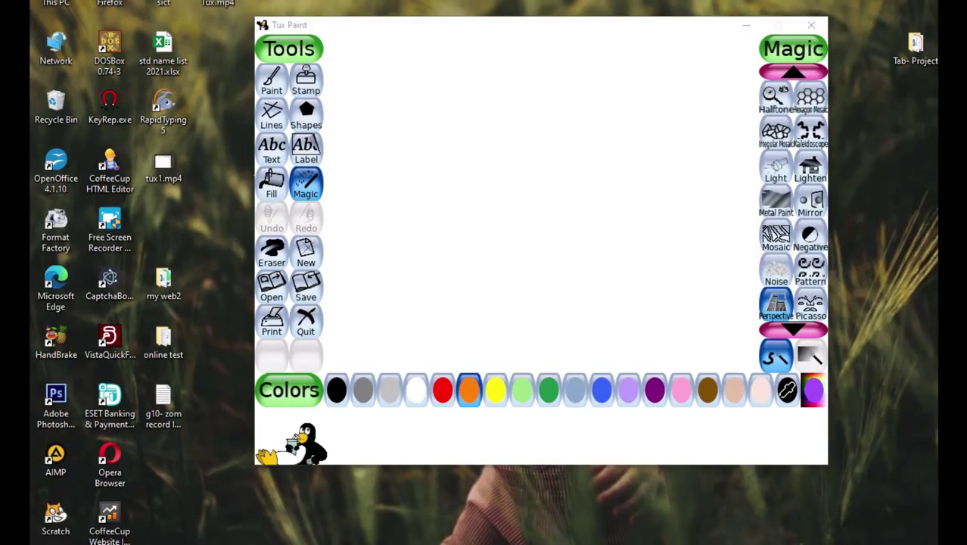
Draw one orange and one red vertical braid on the blank canvas with the Fretwork effect
left_click(293, 21)
left_click(794, 73)
left_click(797, 75)
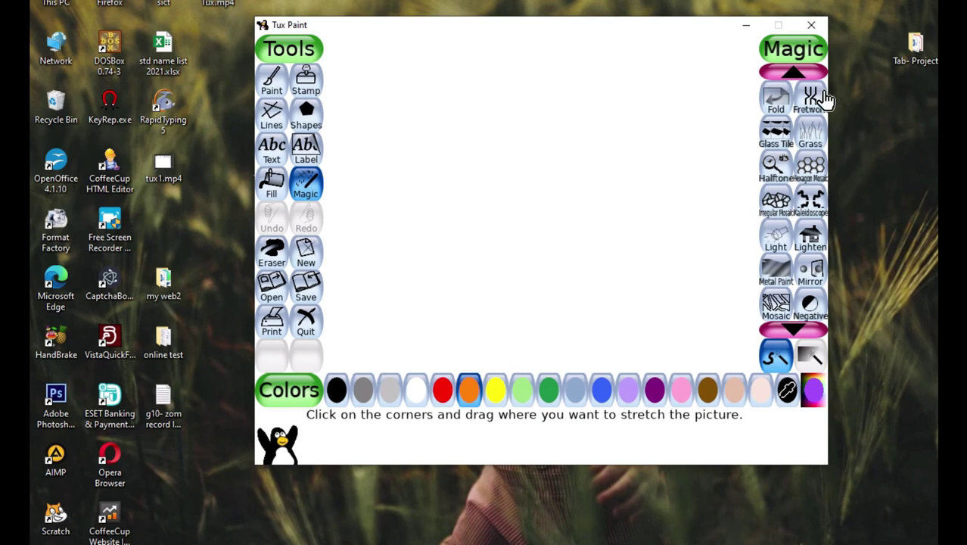
left_click(817, 106)
left_click_drag(709, 89, 731, 349)
left_click(443, 390)
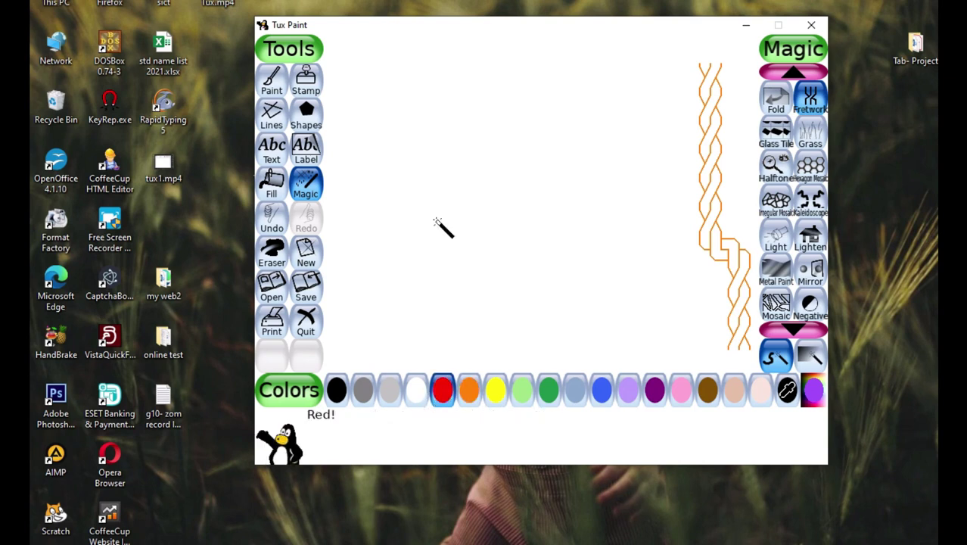
mouse_move(642, 69)
left_mouse_down()
mouse_move(656, 88)
mouse_move(654, 224)
mouse_move(645, 349)
mouse_move(628, 354)
left_mouse_up()
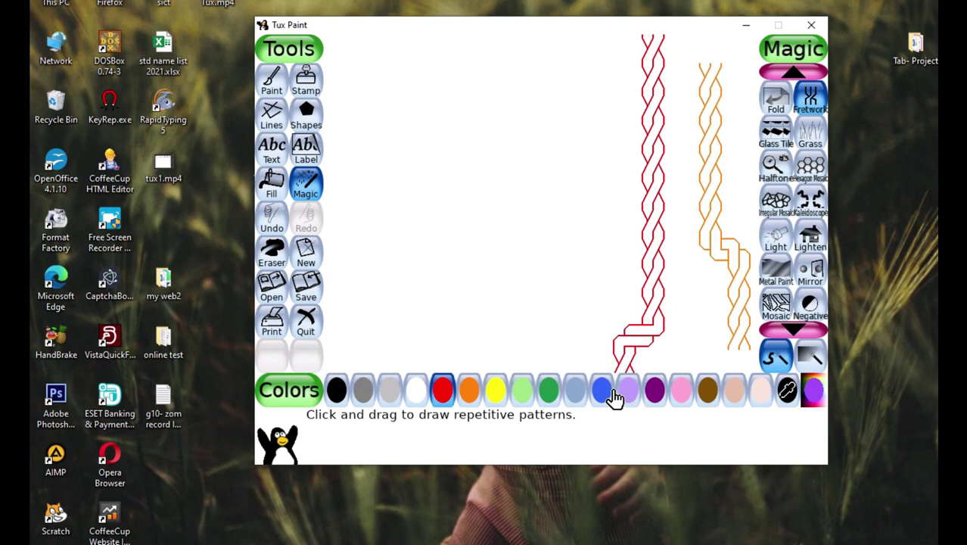
Add purple, black and blue vertical Fretwork braids to the empty part of the canvas beside the red one
left_click(656, 391)
mouse_move(364, 69)
left_mouse_down()
mouse_move(370, 237)
mouse_move(399, 301)
mouse_move(386, 374)
left_mouse_up()
left_click(337, 391)
mouse_move(451, 67)
left_mouse_down()
mouse_move(452, 135)
mouse_move(490, 257)
mouse_move(485, 370)
left_mouse_up()
Cover the canvas with repeating orange, purple, green and red shapes using the Pattern effect
left_click(793, 328)
left_click(793, 328)
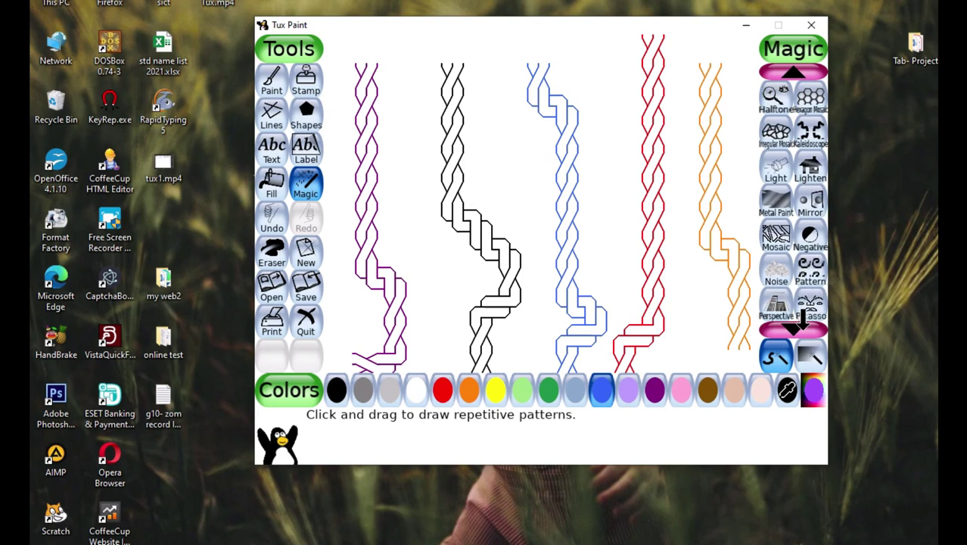
left_click(810, 268)
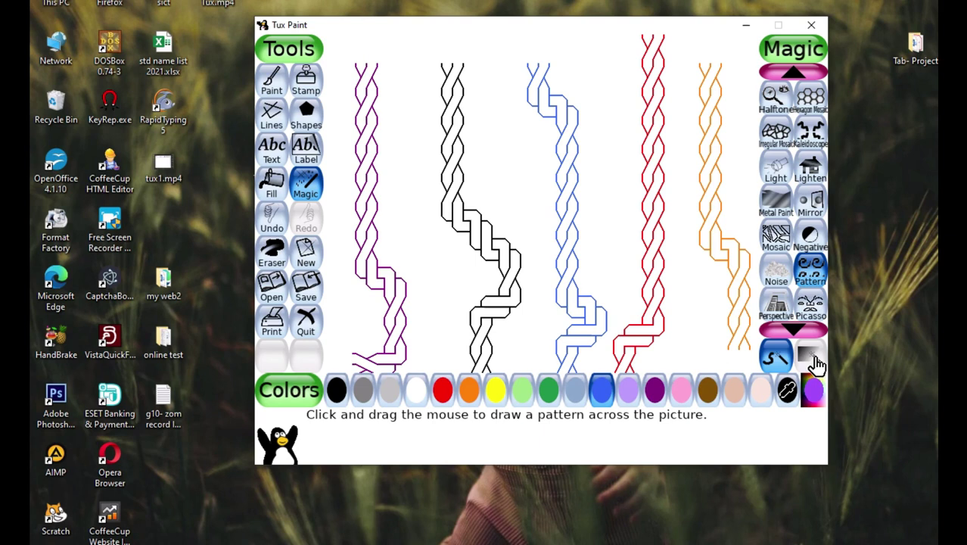
left_click(468, 395)
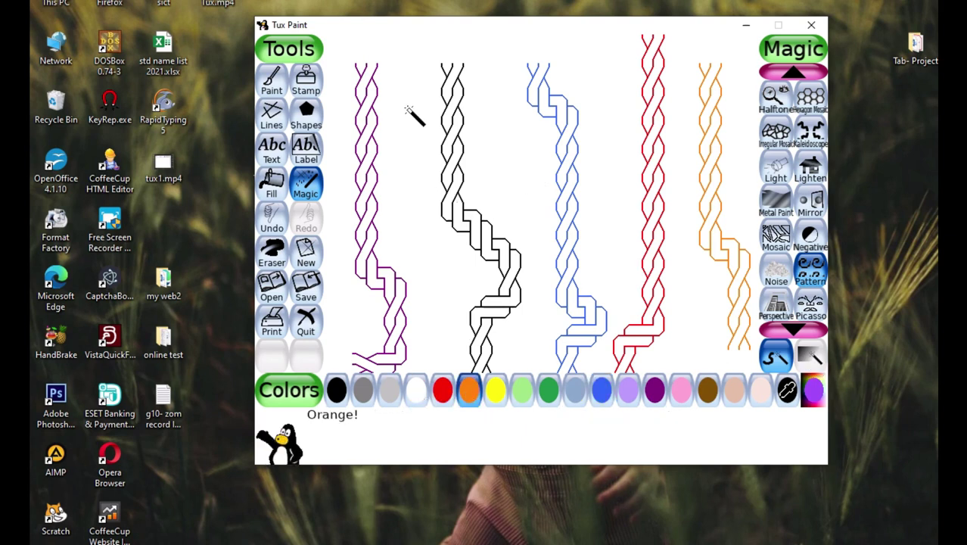
mouse_move(409, 104)
left_mouse_down()
mouse_move(396, 92)
mouse_move(420, 82)
mouse_move(438, 91)
mouse_move(428, 114)
mouse_move(412, 106)
left_mouse_up()
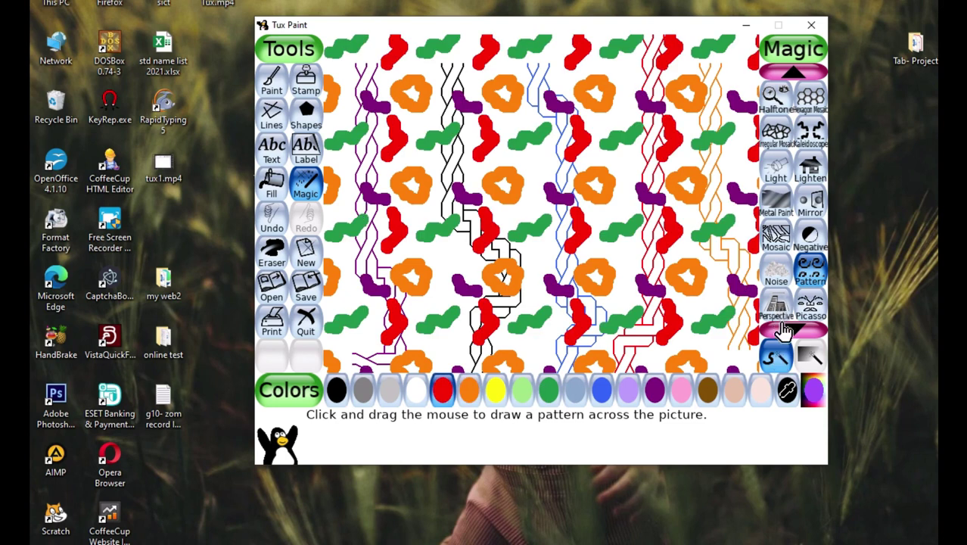
Distort the patterned picture by pulling its corners inward with the Perspective effect
left_click(774, 321)
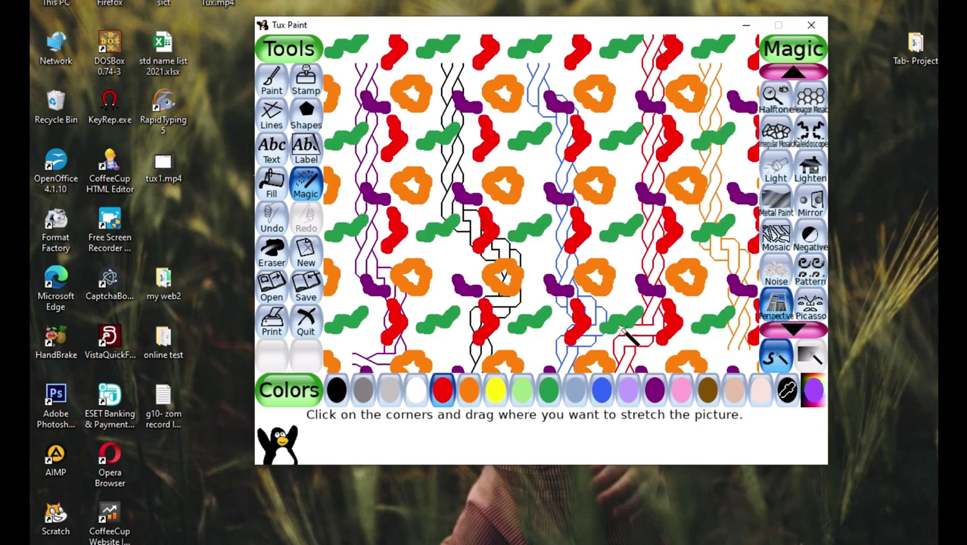
left_click_drag(622, 323, 387, 175)
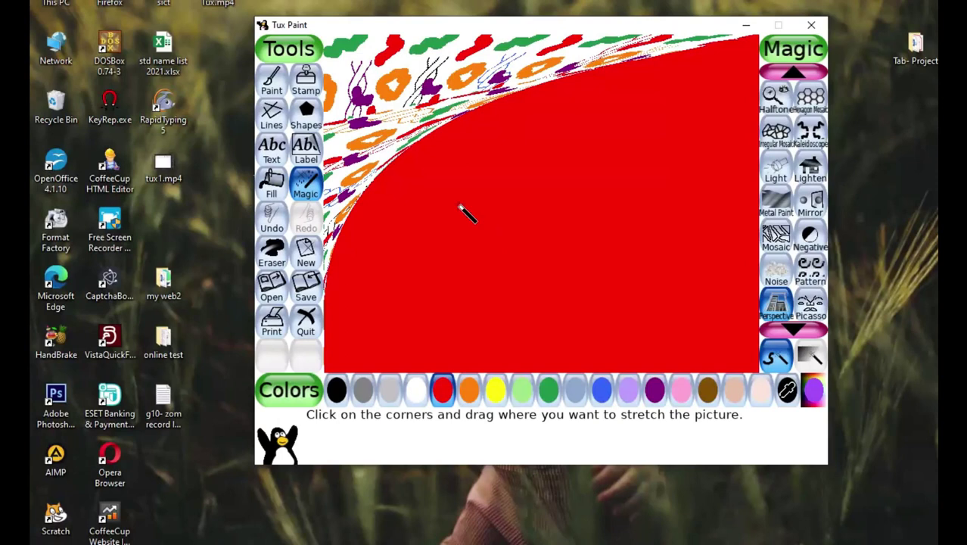
left_click_drag(411, 103, 424, 134)
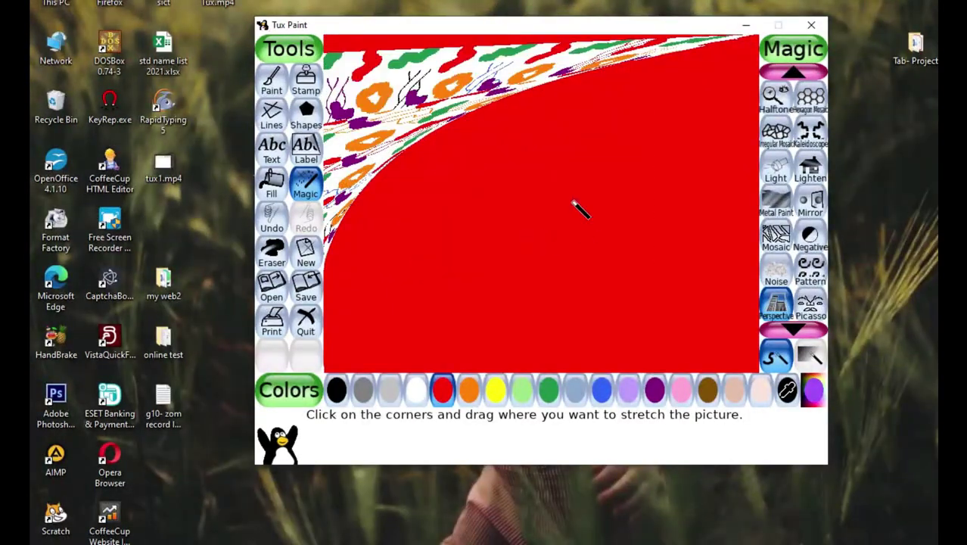
Repeat a red stroke across the distorted picture with Pattern, and draw a yellow Kaleidoscope stroke over the red area
left_click(812, 282)
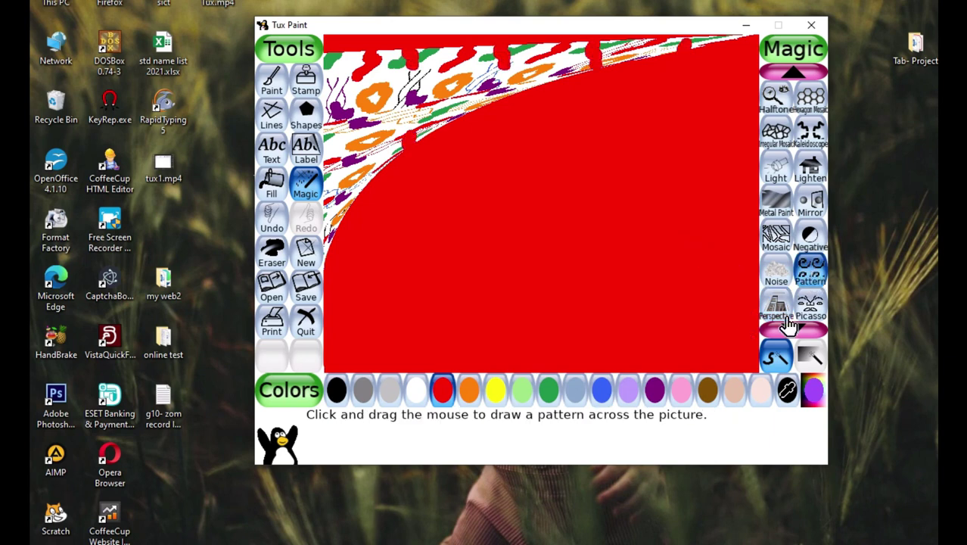
left_click(810, 131)
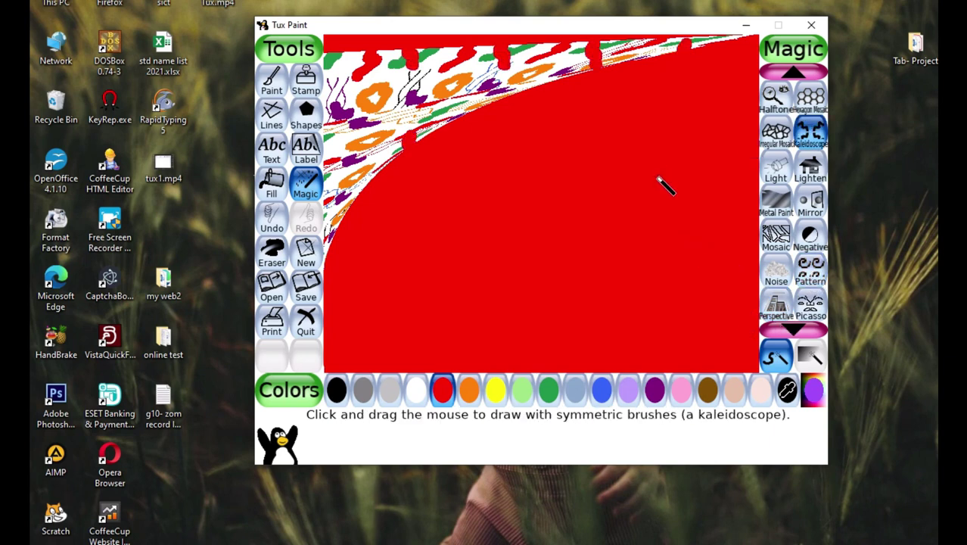
left_click(498, 392)
mouse_move(572, 259)
left_mouse_down()
mouse_move(609, 290)
mouse_move(656, 328)
left_mouse_up()
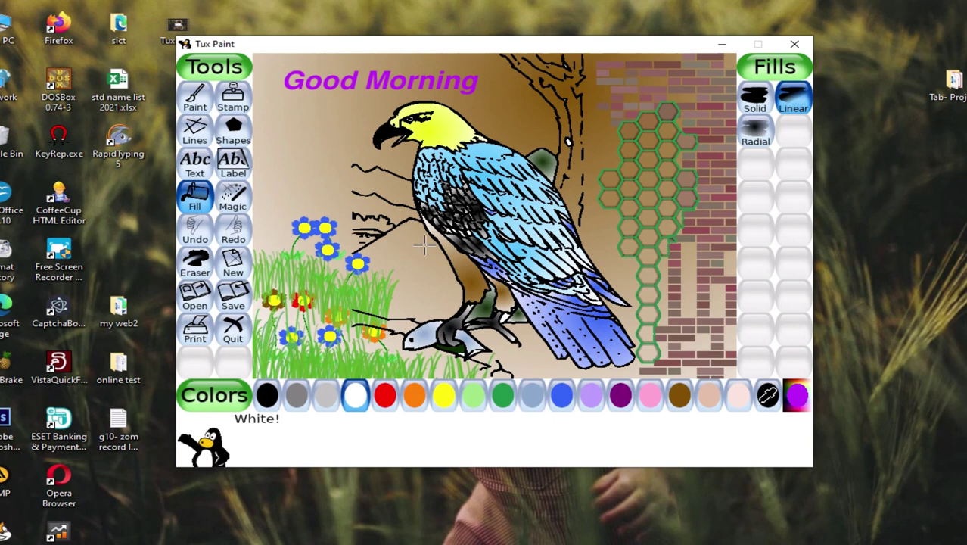
Save the eagle picture and export it from the saved pictures
left_click(235, 302)
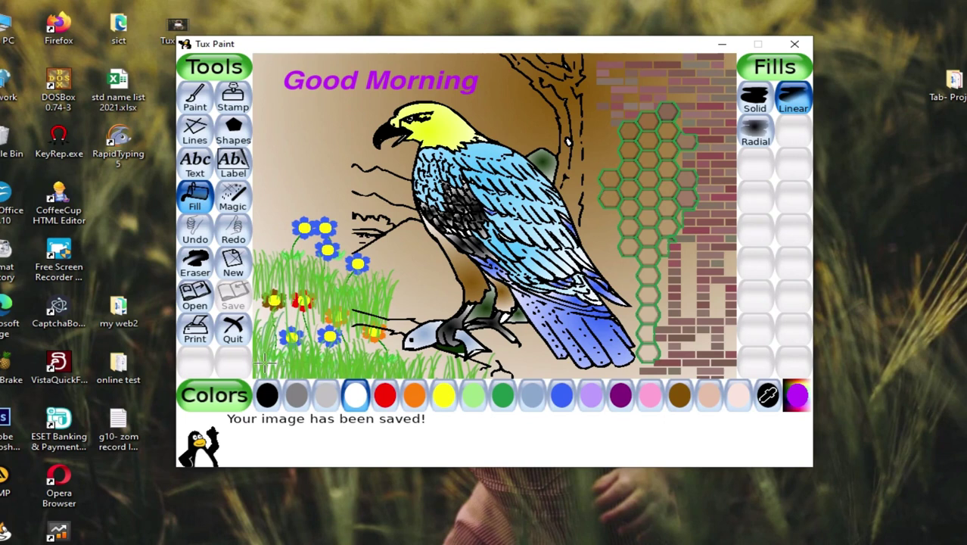
left_click(195, 297)
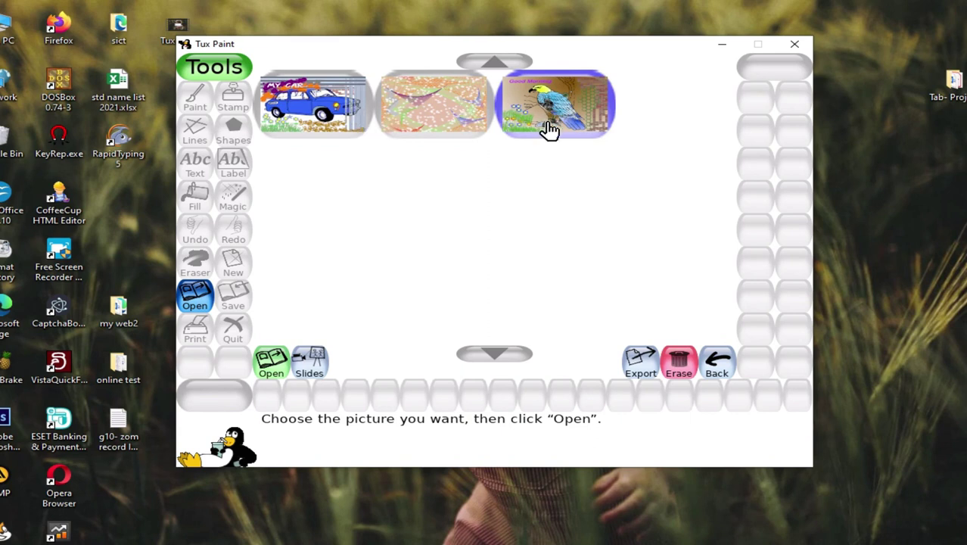
left_click(463, 130)
left_click(526, 128)
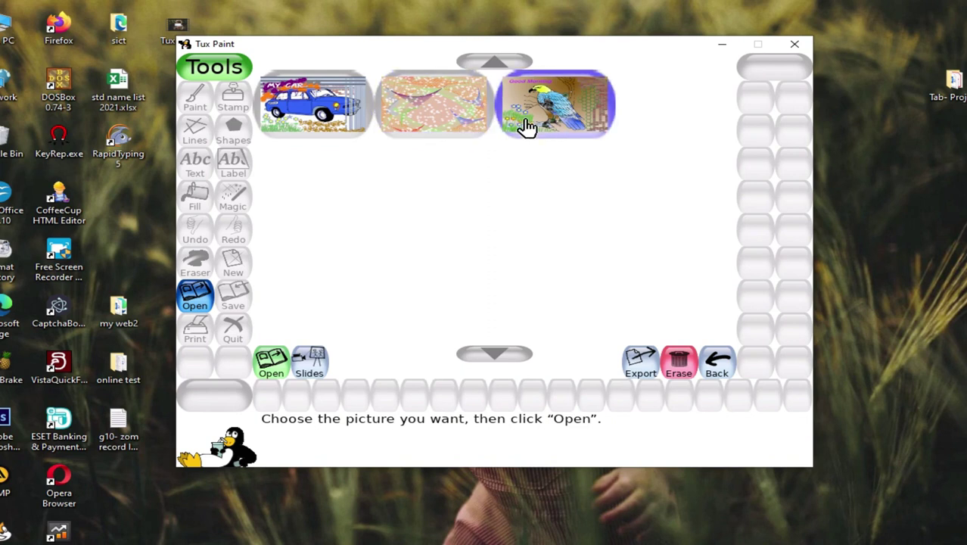
left_click(643, 369)
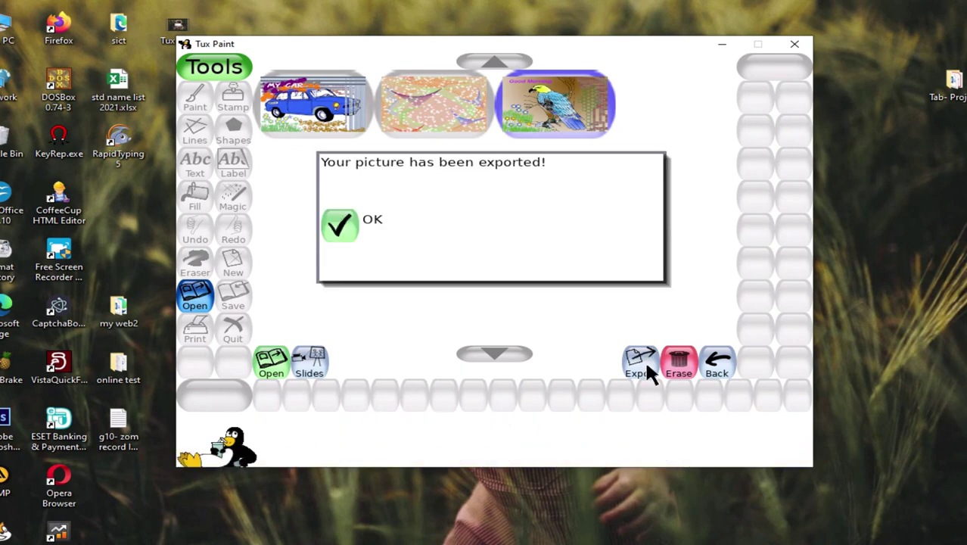
left_click(340, 228)
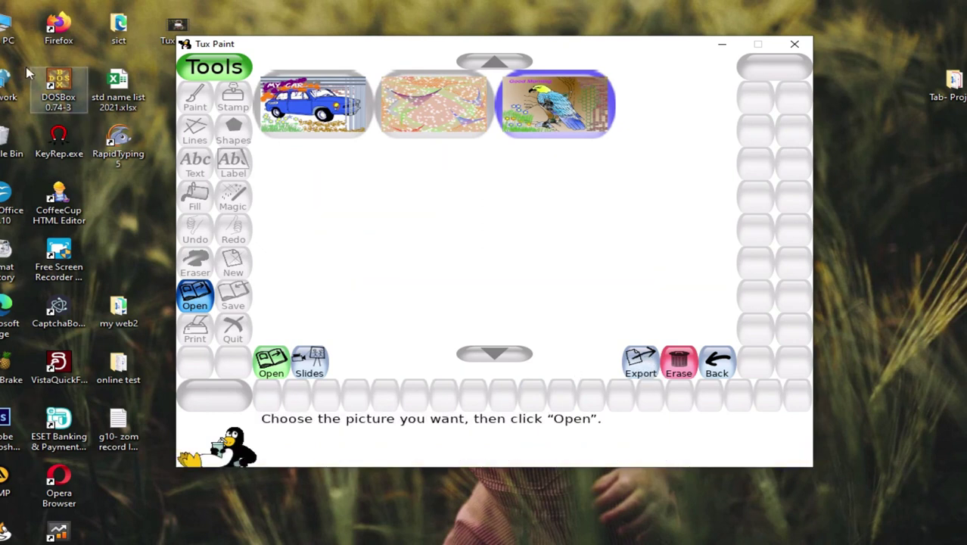
In File Explorer, go to the TuxPaint folder inside Pictures and open the saved eagle picture 20210916164339.png
double_click(9, 30)
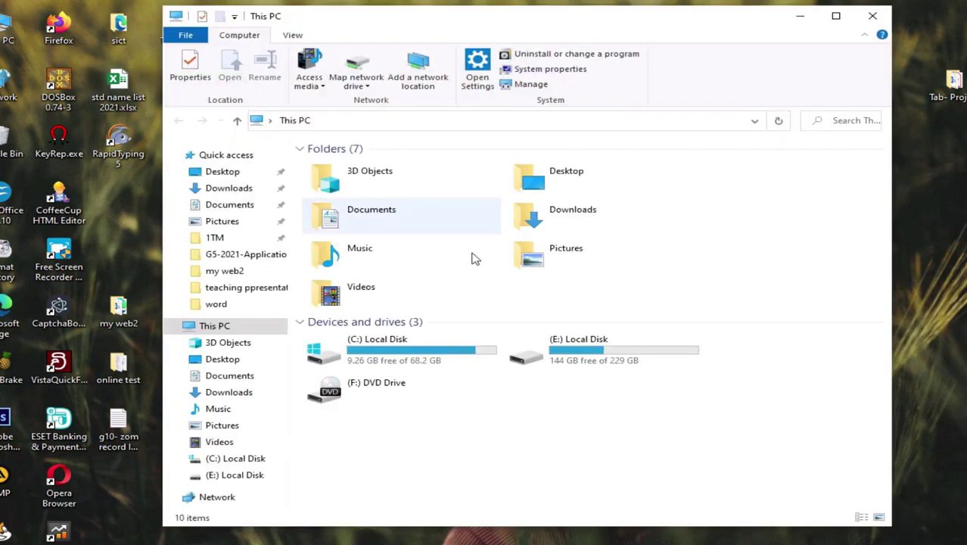
double_click(575, 261)
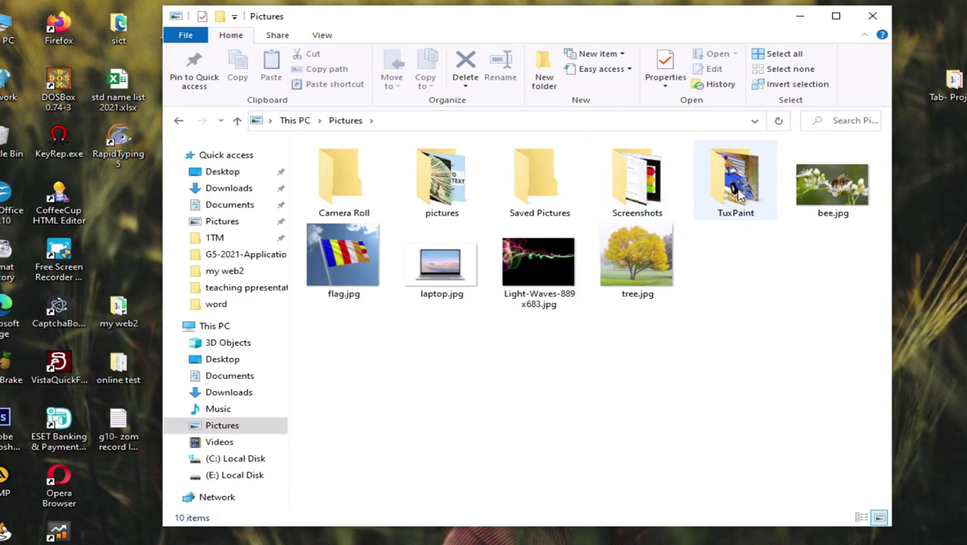
double_click(740, 195)
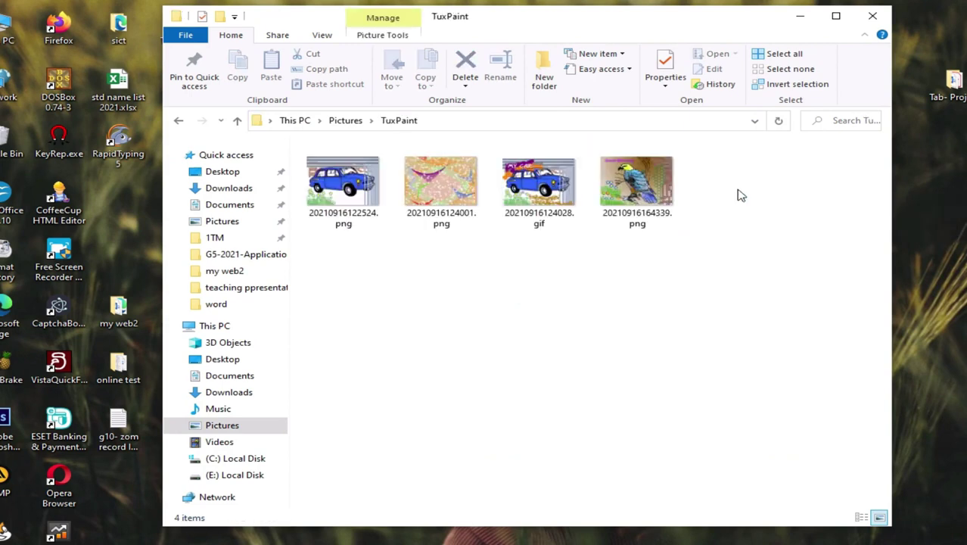
left_click(628, 197)
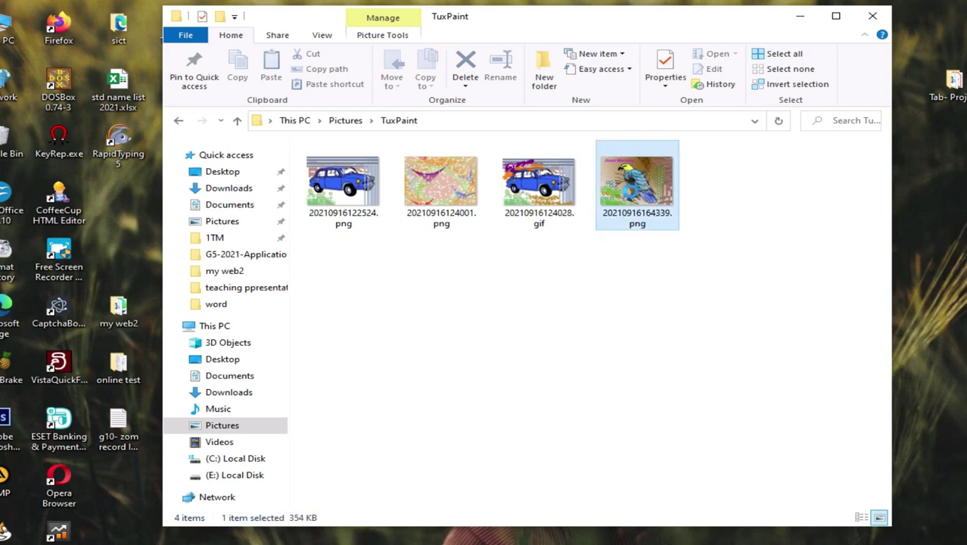
double_click(634, 196)
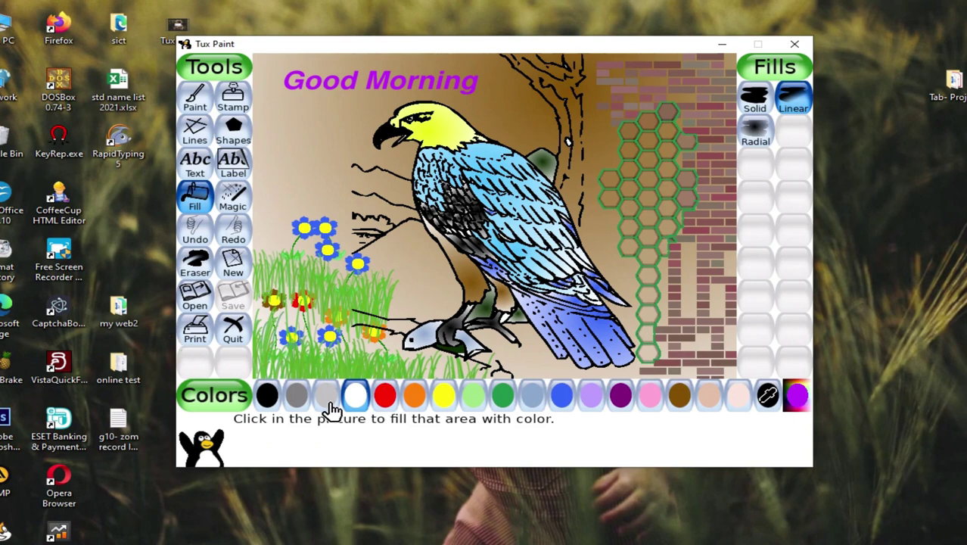
Start a new blank white drawing and paint three purple diamonds with square holes near the canvas's upper edge
left_click(236, 265)
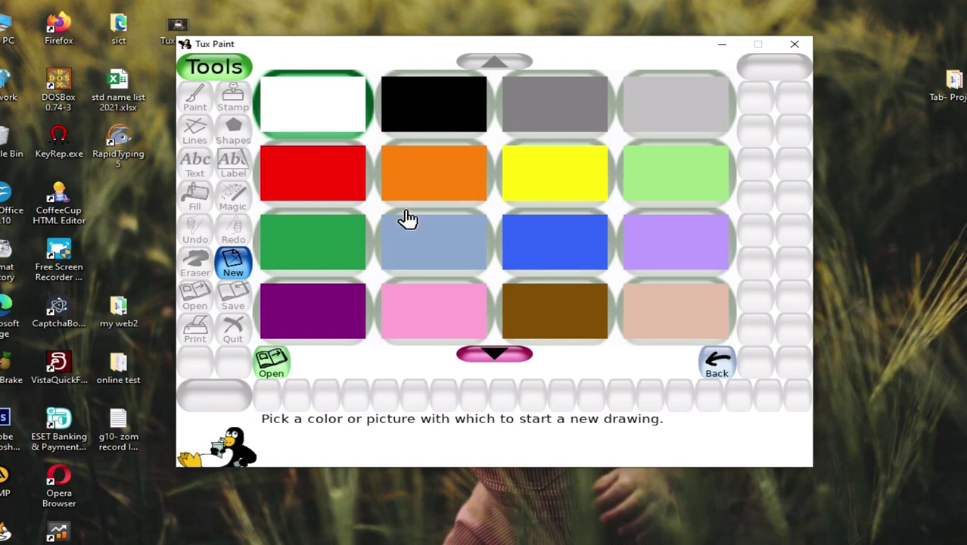
left_click(277, 368)
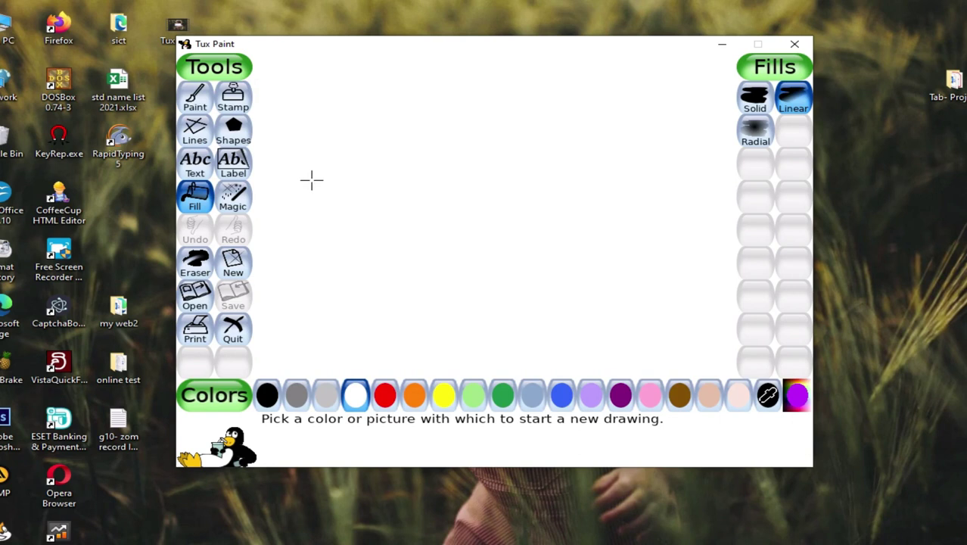
left_click(202, 110)
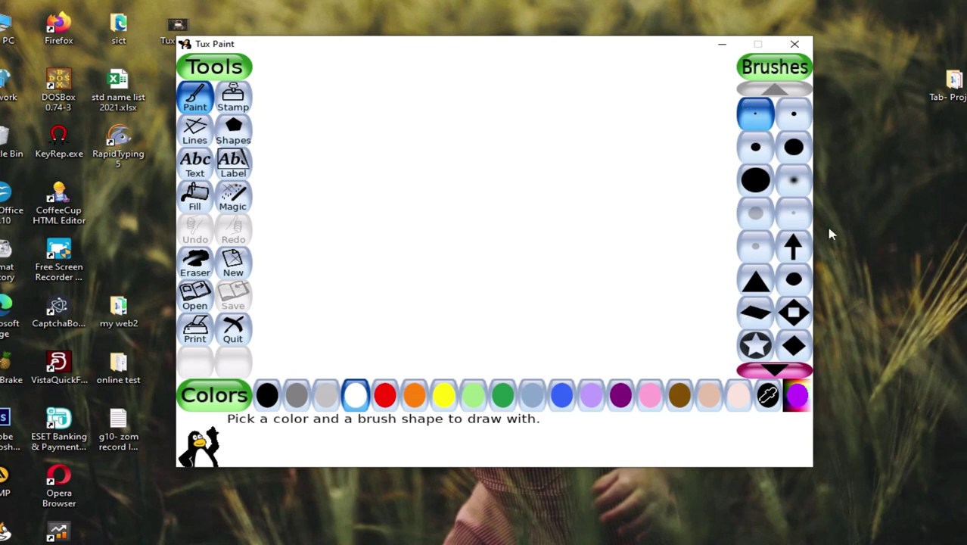
left_click(775, 367)
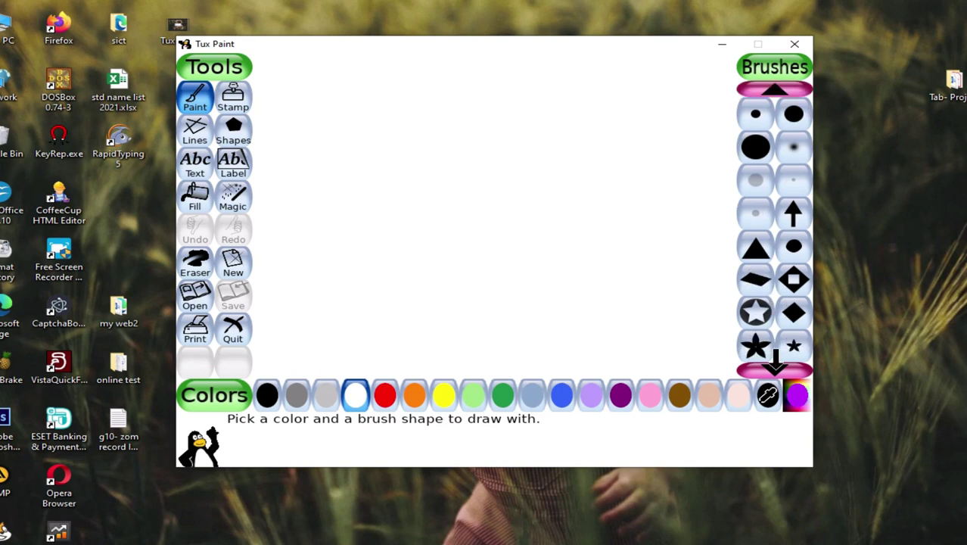
left_click(774, 366)
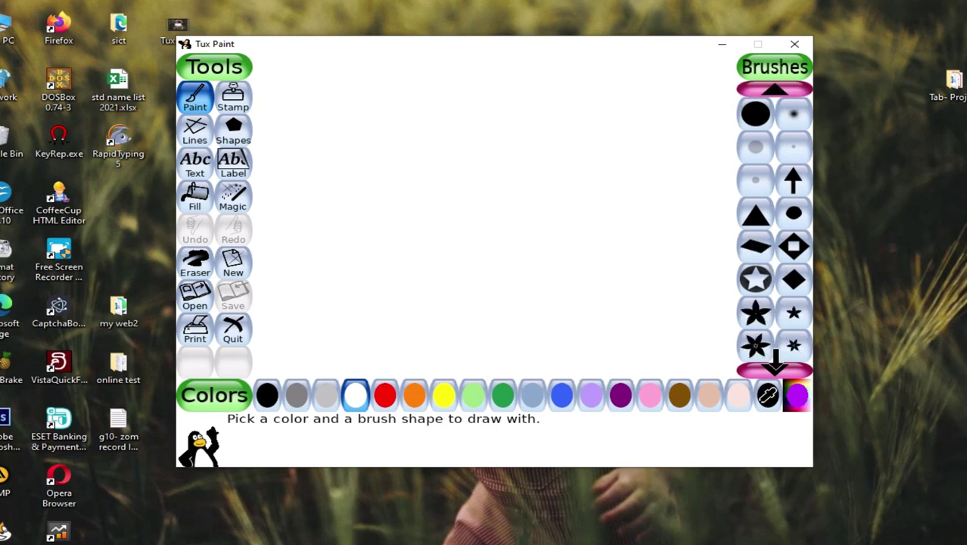
left_click(759, 220)
left_click(793, 246)
left_click_drag(410, 131, 443, 153)
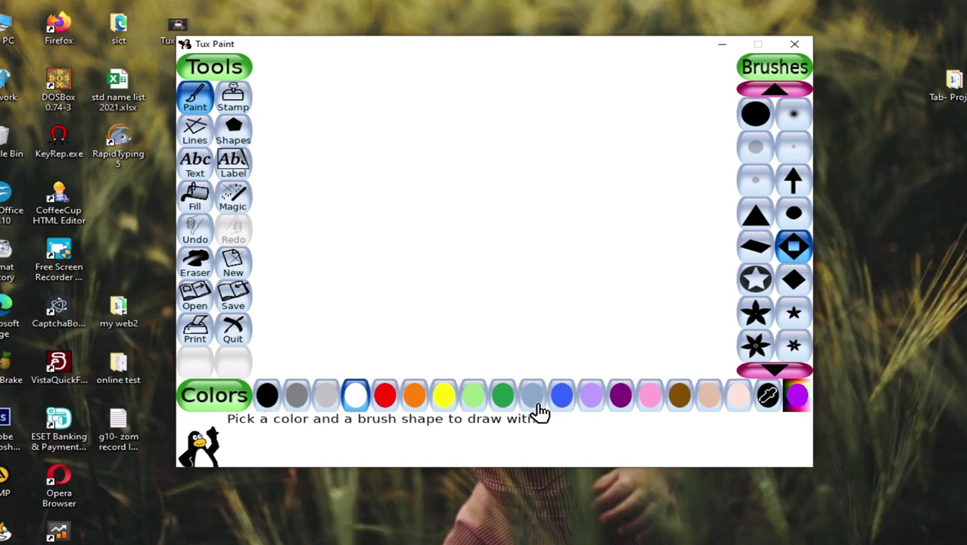
left_click(619, 401)
left_click(361, 133)
left_click(425, 143)
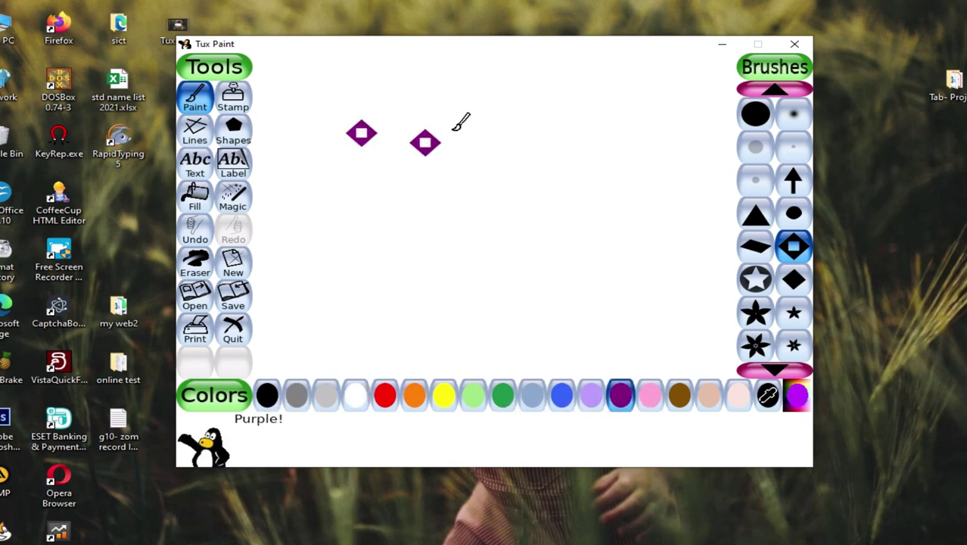
left_click(457, 127)
Paint three purple circled stars in a diagonal row in the upper right part of the canvas
left_click(755, 280)
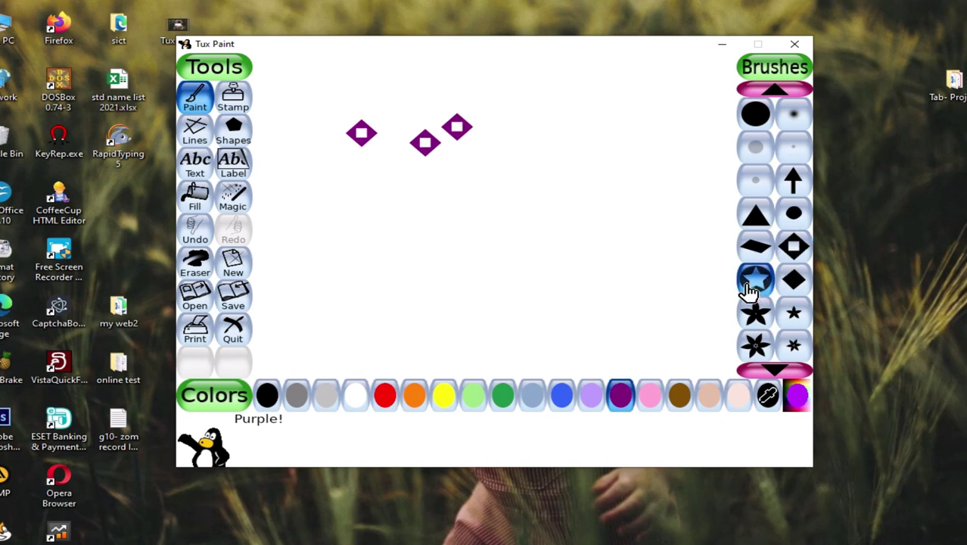
left_click(558, 195)
left_click(585, 174)
left_click(605, 134)
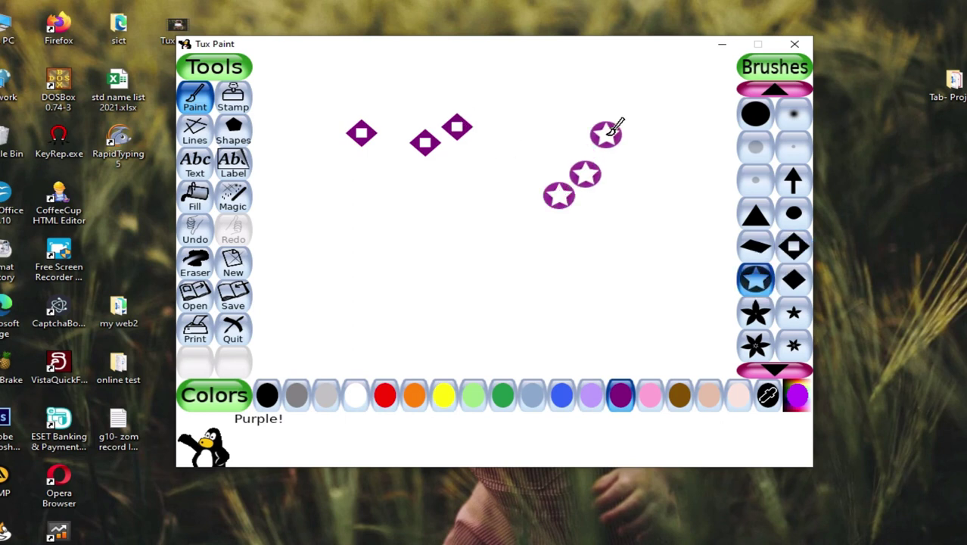
Paint four purple six-petal flowers along the canvas's lower edge and add two red ones between them
left_click(756, 350)
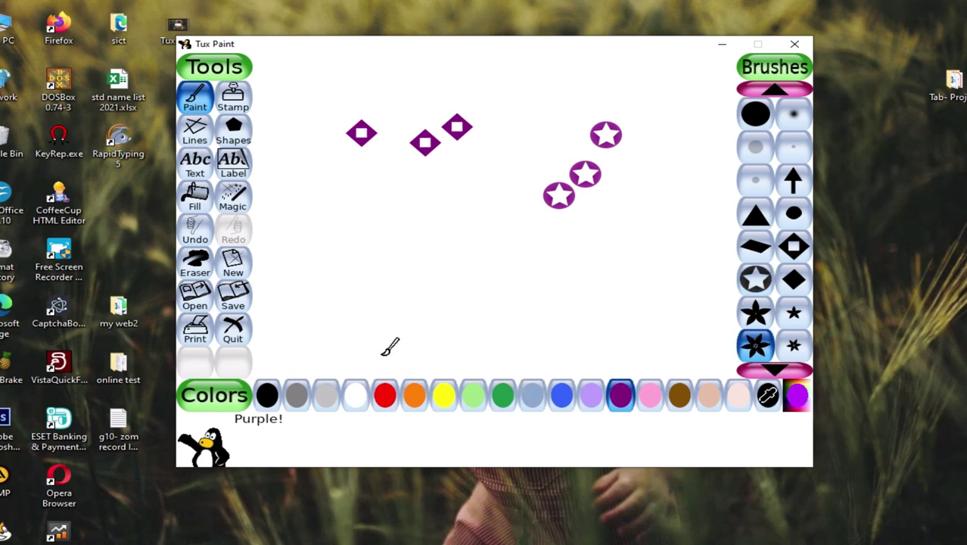
left_click(295, 346)
left_click(347, 348)
left_click(432, 349)
left_click(506, 350)
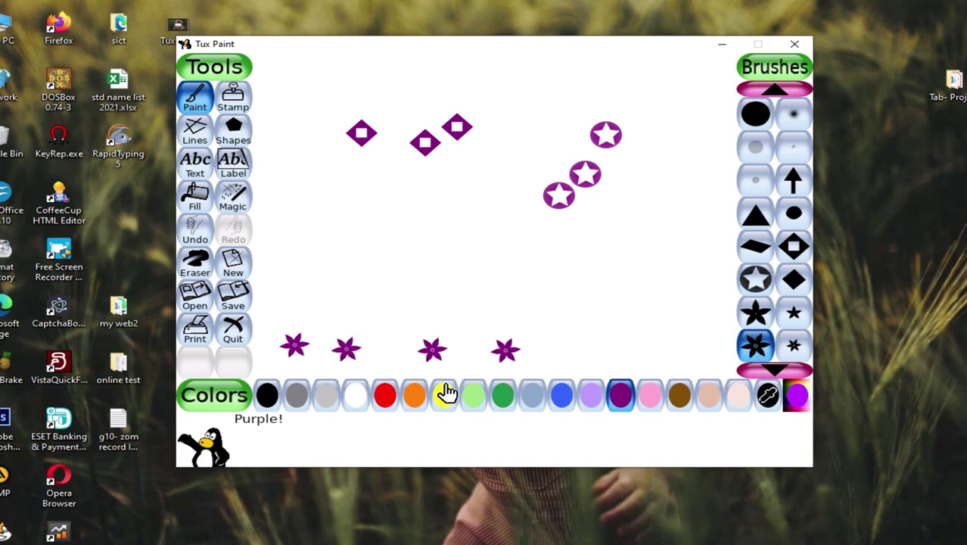
left_click(386, 397)
left_click(378, 341)
left_click(463, 337)
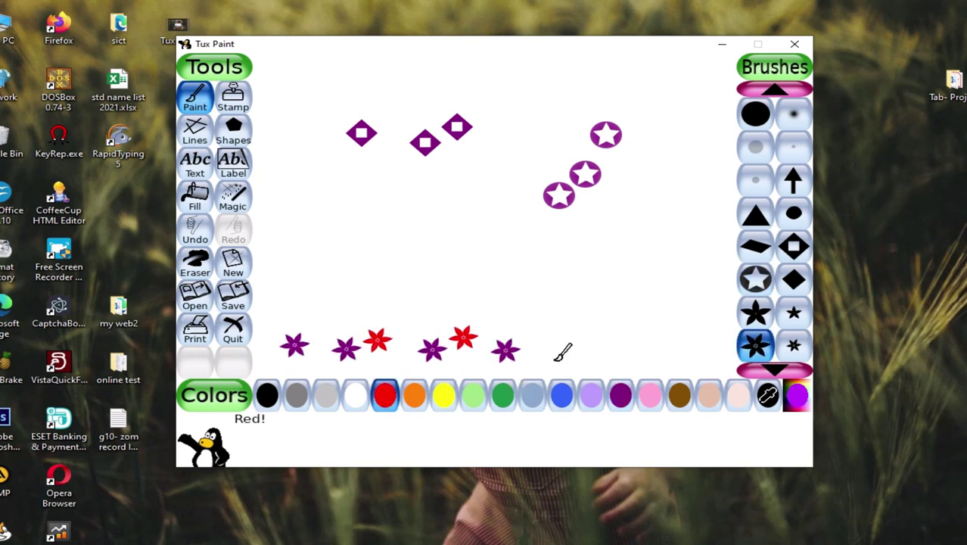
Paint two small red round flowers beside the six-petal flowers along the canvas's lower edge
left_click(774, 368)
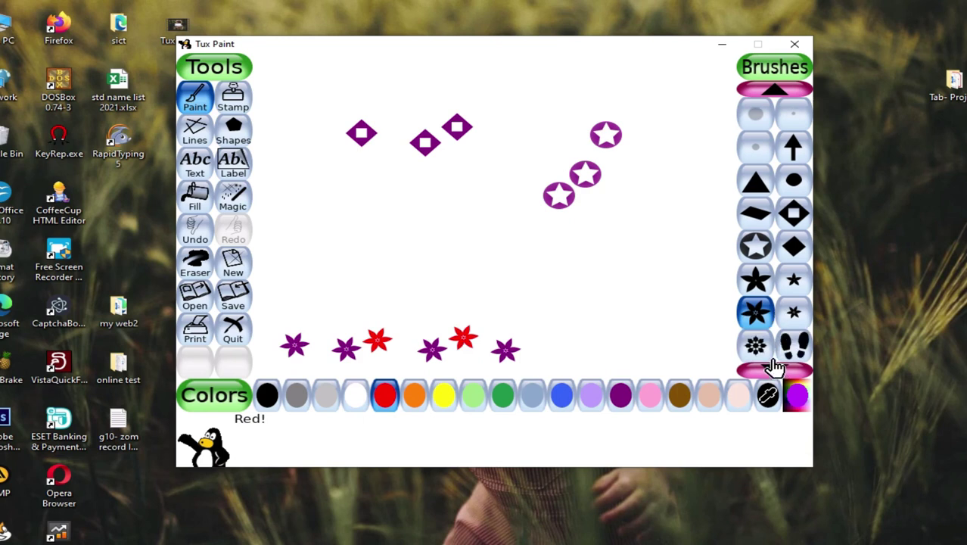
left_click(756, 345)
left_click(622, 344)
left_click(536, 349)
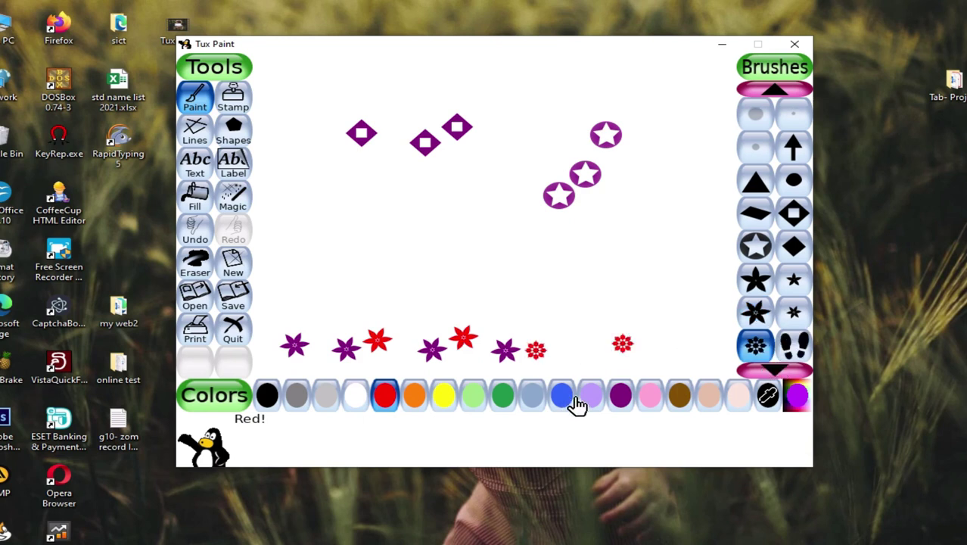
Scatter small pink round flowers around the red round ones in the lower right part of the canvas
left_click(649, 400)
left_click(577, 341)
left_click(617, 321)
left_click(658, 324)
left_click(660, 352)
left_click(569, 354)
left_click(575, 353)
left_click(617, 365)
left_click(679, 348)
Paint a vertical trail of pink shoe prints near the canvas's right edge and a horizontal trail of pink bare footprints across it
left_click(794, 346)
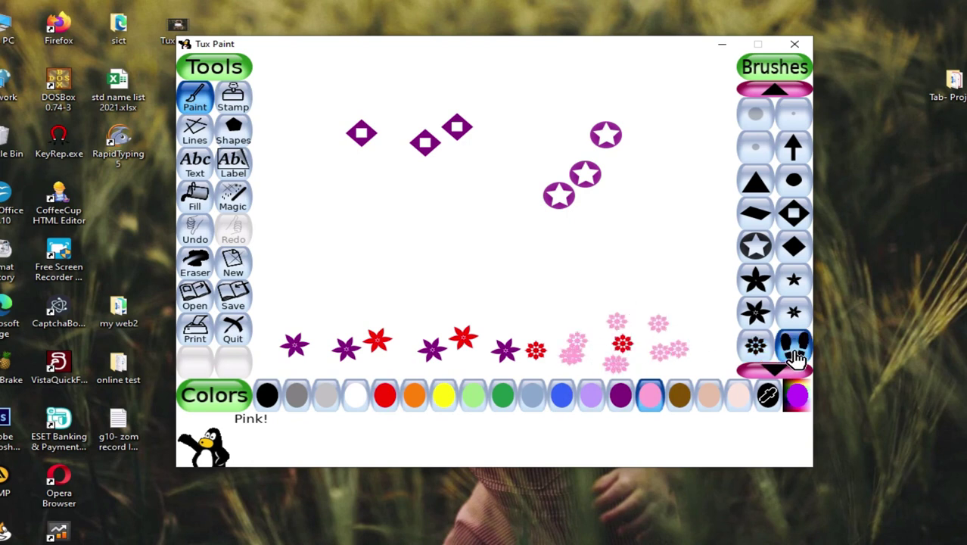
mouse_move(691, 279)
left_mouse_down()
mouse_move(670, 222)
mouse_move(660, 147)
mouse_move(667, 102)
left_mouse_up()
left_click(772, 365)
left_click(772, 365)
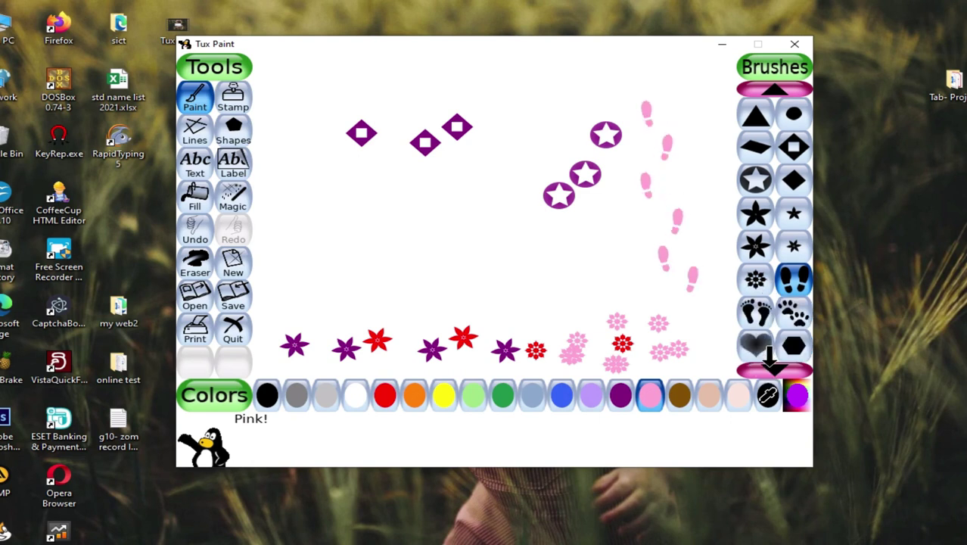
left_click(756, 312)
mouse_move(688, 282)
left_mouse_down()
mouse_move(556, 266)
mouse_move(315, 254)
left_mouse_up()
Paint overlapping pink, red and purple splatters over the diamonds in the upper left part of the canvas
left_click(771, 367)
left_click(772, 367)
left_click(755, 314)
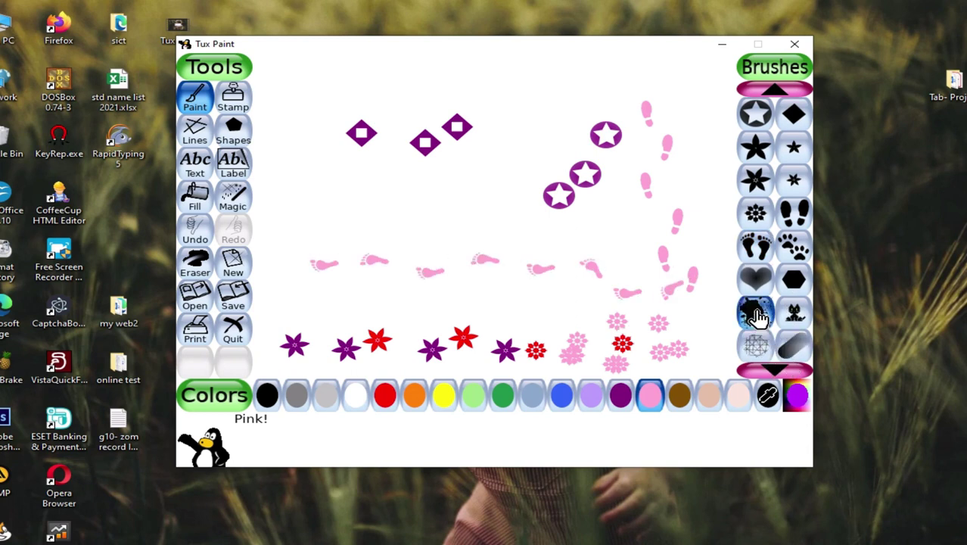
mouse_move(305, 121)
left_mouse_down()
mouse_move(353, 101)
mouse_move(471, 96)
mouse_move(500, 156)
mouse_move(424, 189)
mouse_move(328, 144)
mouse_move(410, 130)
mouse_move(395, 168)
mouse_move(362, 200)
mouse_move(335, 206)
mouse_move(308, 182)
mouse_move(318, 140)
left_mouse_up()
left_click(393, 407)
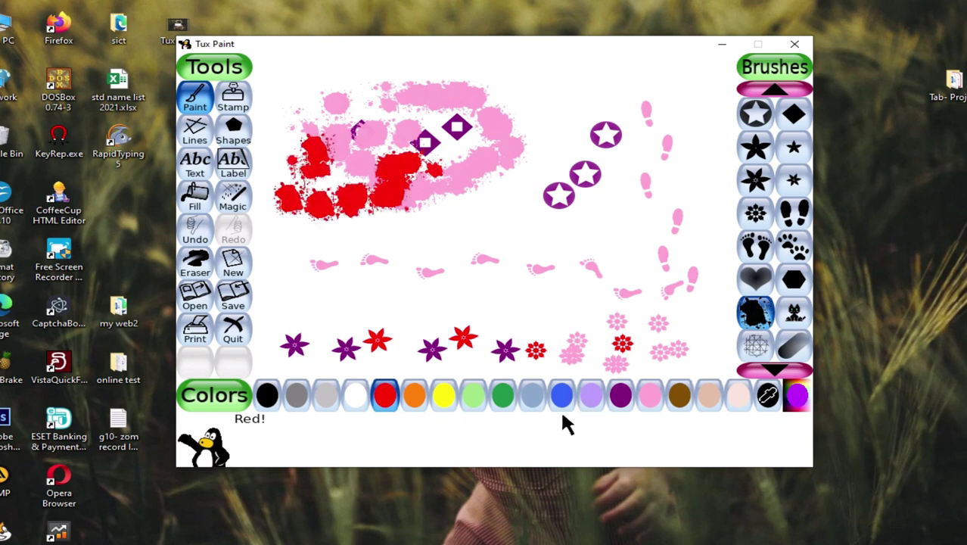
left_click(620, 396)
mouse_move(475, 151)
left_mouse_down()
mouse_move(457, 212)
mouse_move(436, 220)
mouse_move(390, 146)
mouse_move(401, 126)
mouse_move(442, 128)
mouse_move(520, 162)
left_mouse_up()
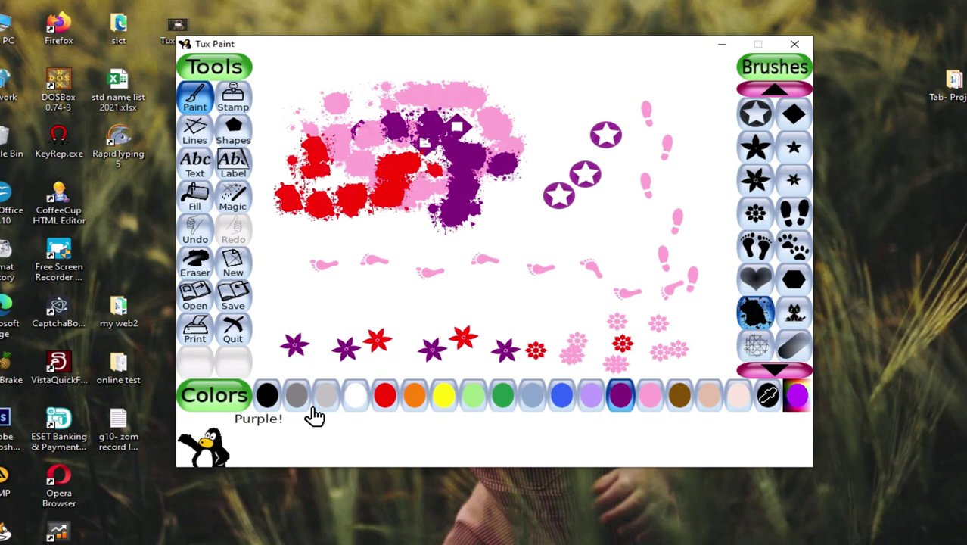
Cover parts of the pink, red and purple splatters with dark green splatter strokes
left_click(503, 396)
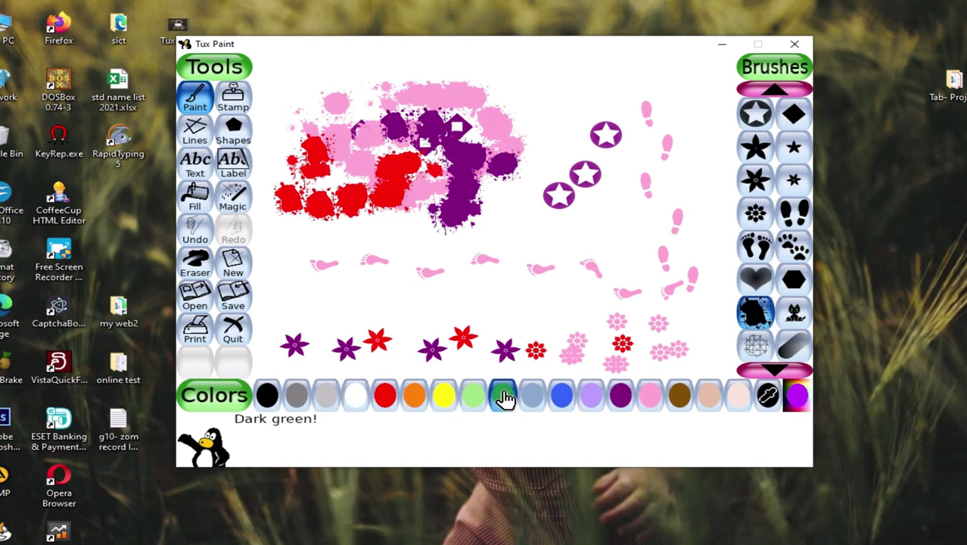
left_click_drag(379, 137, 333, 183)
mouse_move(383, 97)
left_mouse_down()
mouse_move(446, 106)
mouse_move(467, 129)
mouse_move(454, 143)
mouse_move(399, 115)
mouse_move(420, 152)
left_mouse_up()
left_click_drag(360, 125, 329, 126)
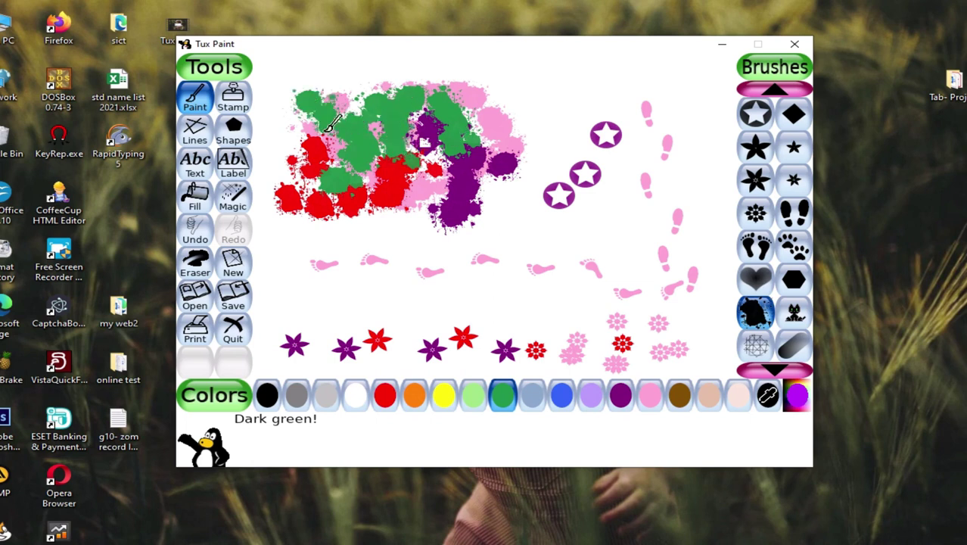
mouse_move(443, 157)
left_mouse_down()
mouse_move(456, 199)
mouse_move(398, 222)
mouse_move(337, 212)
left_mouse_up()
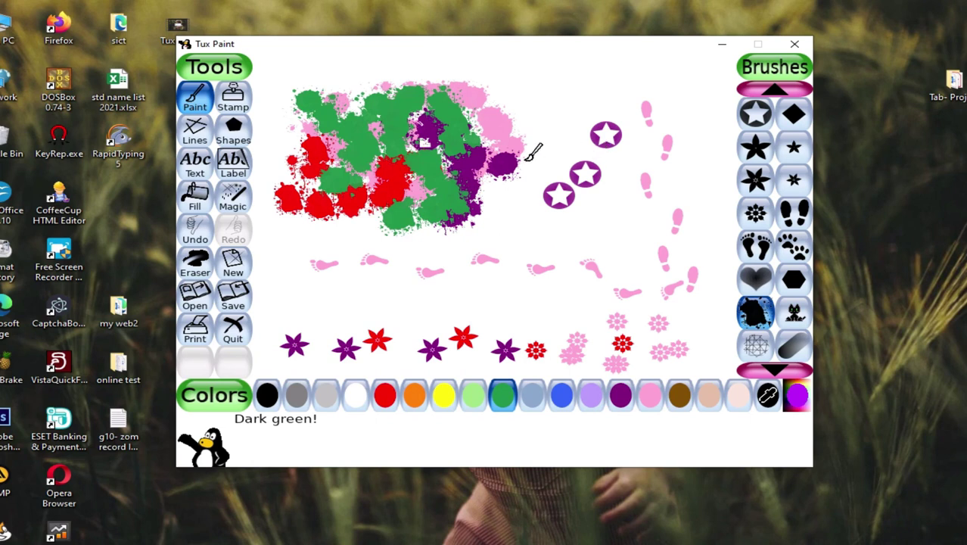
Paint an arc of dark green cats above the circled stars and crosshatch strokes around the pink shoe prints
left_click(779, 368)
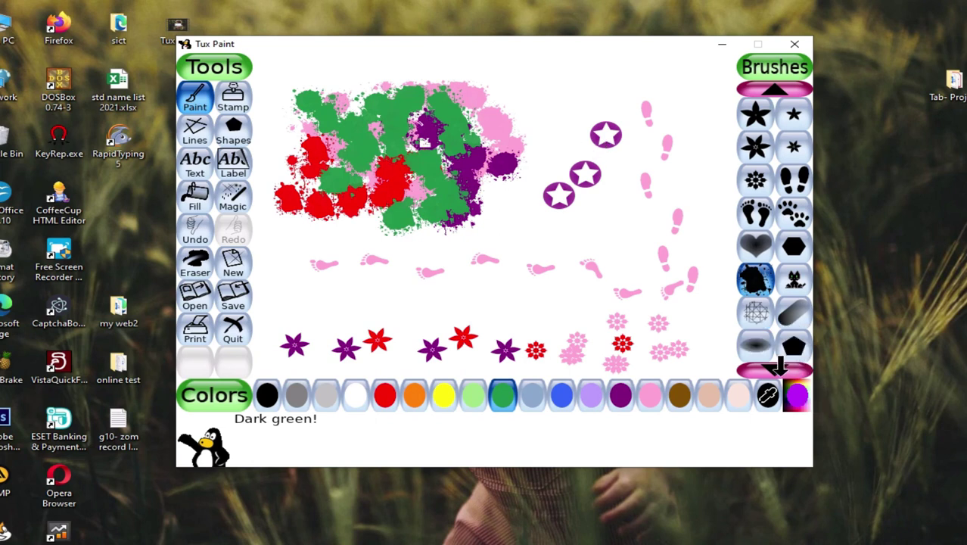
left_click(779, 369)
left_click(795, 252)
left_click(547, 96)
mouse_move(584, 98)
left_mouse_down()
mouse_move(614, 80)
mouse_move(636, 81)
mouse_move(708, 121)
left_mouse_up()
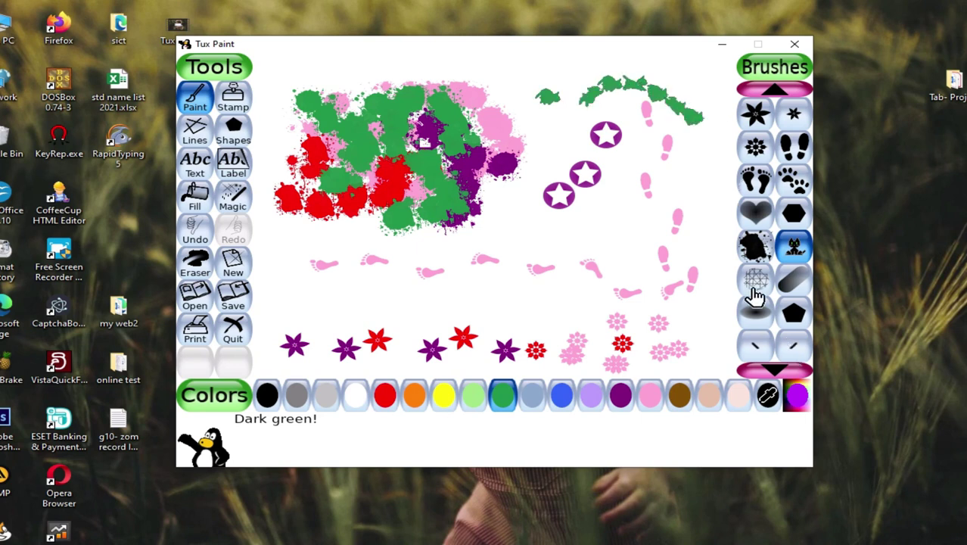
left_click(755, 280)
mouse_move(622, 225)
left_mouse_down()
mouse_move(650, 288)
mouse_move(666, 243)
mouse_move(673, 212)
left_mouse_up()
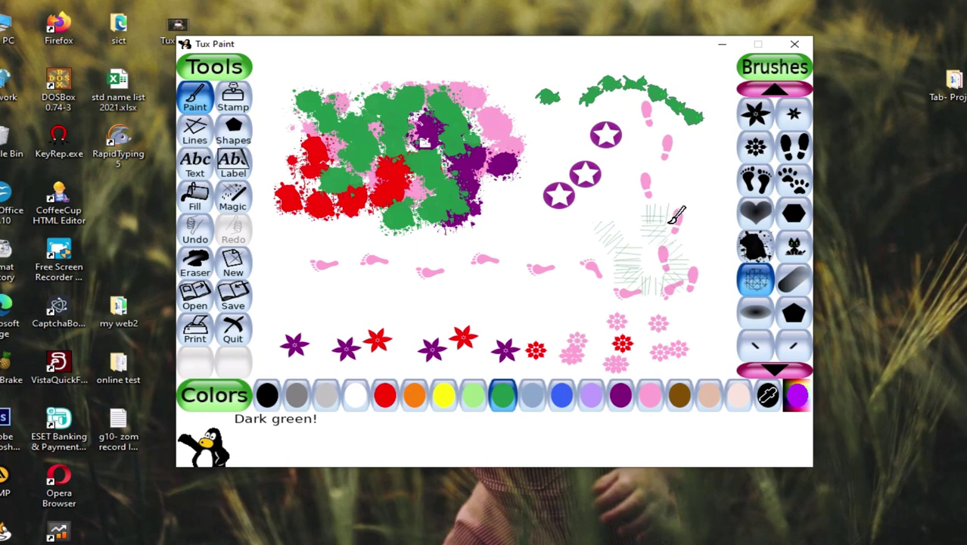
Paint dark green shaded spheres across the trail of bare footprints with the sphere brush
left_click(785, 365)
left_click(786, 365)
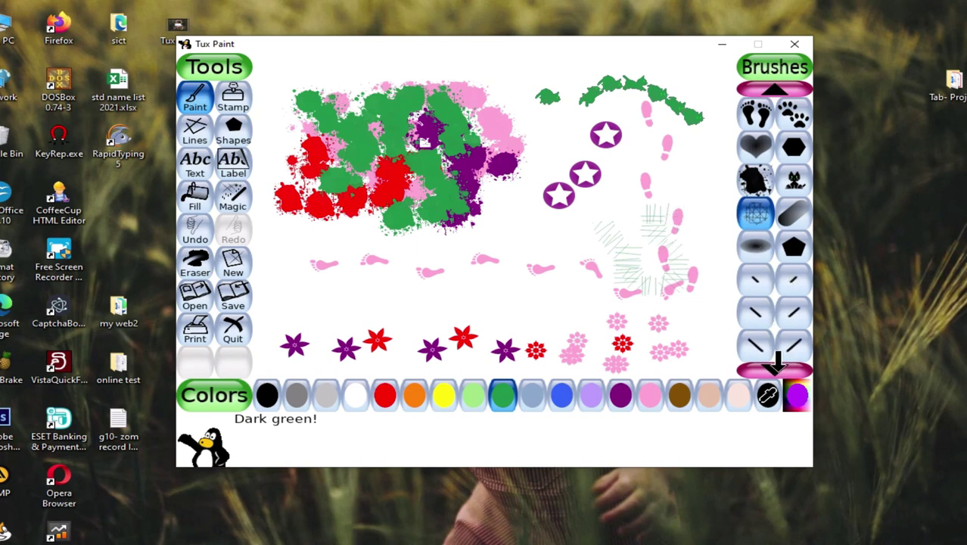
left_click(787, 363)
left_click(793, 346)
mouse_move(580, 243)
left_mouse_down()
mouse_move(573, 266)
mouse_move(521, 291)
mouse_move(455, 302)
mouse_move(400, 253)
mouse_move(378, 310)
left_mouse_up()
Paint green leafy vine strokes around the spheres and over the shoe prints with the vine brush
scroll(794, 353, "down", 6)
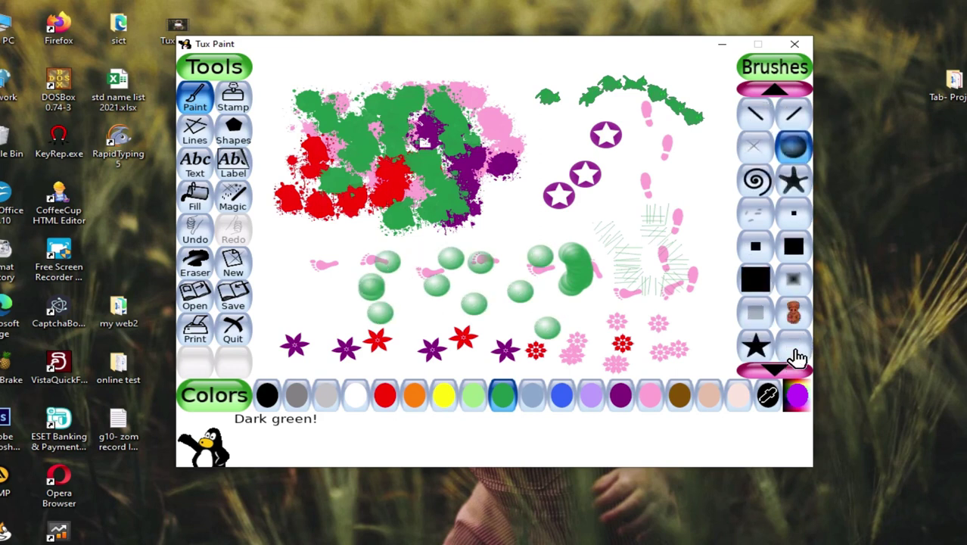
scroll(790, 364, "down", 2)
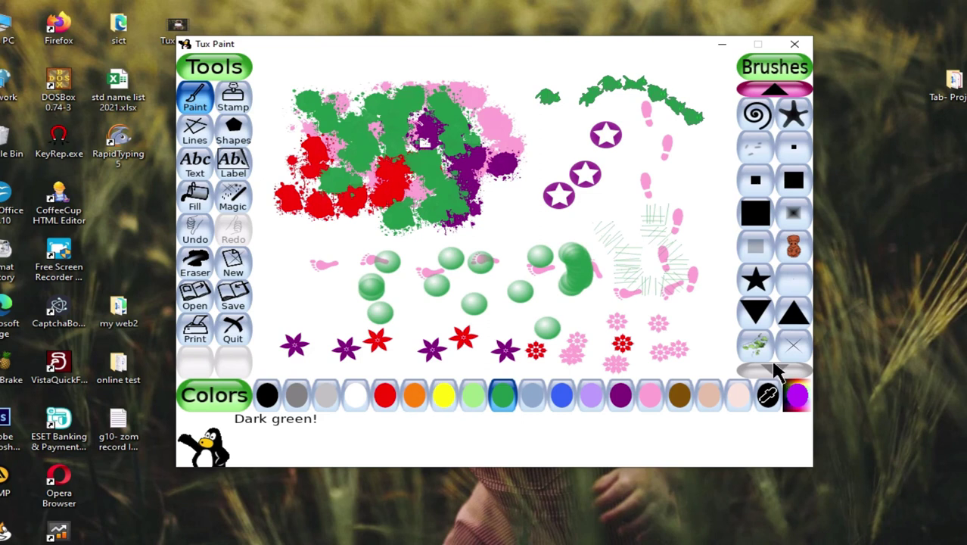
left_click(755, 346)
left_click_drag(708, 306, 681, 344)
mouse_move(664, 295)
left_mouse_down()
mouse_move(603, 315)
mouse_move(550, 303)
mouse_move(600, 322)
left_mouse_up()
mouse_move(707, 256)
left_mouse_down()
mouse_move(709, 211)
mouse_move(648, 234)
mouse_move(547, 229)
left_mouse_up()
left_click_drag(300, 261, 321, 318)
left_click_drag(399, 308, 430, 312)
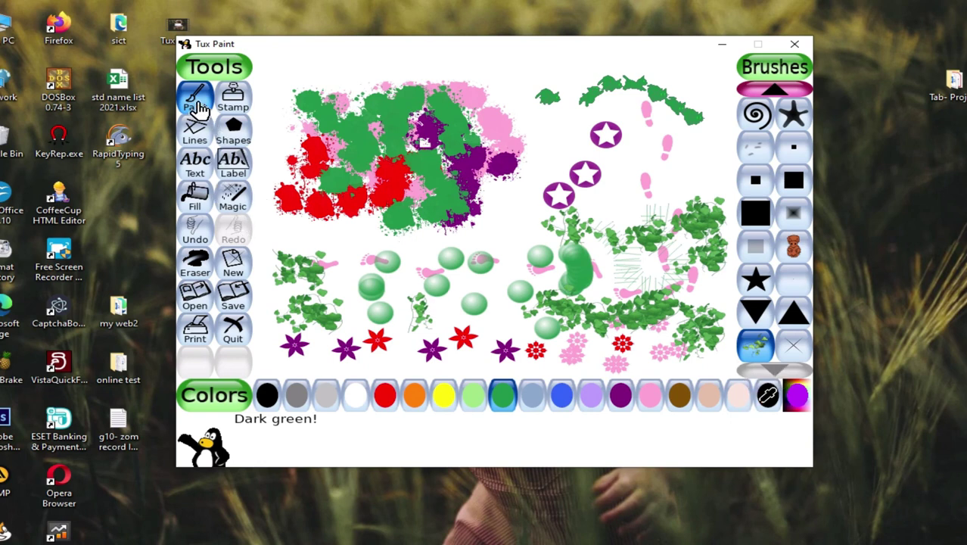
Start a new blank white drawing without saving the current picture
left_click(236, 109)
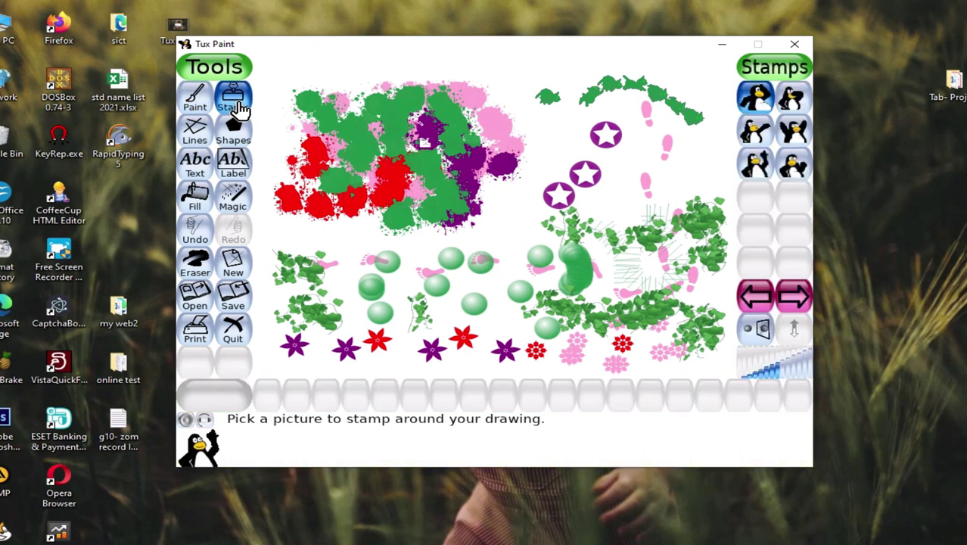
left_click(241, 266)
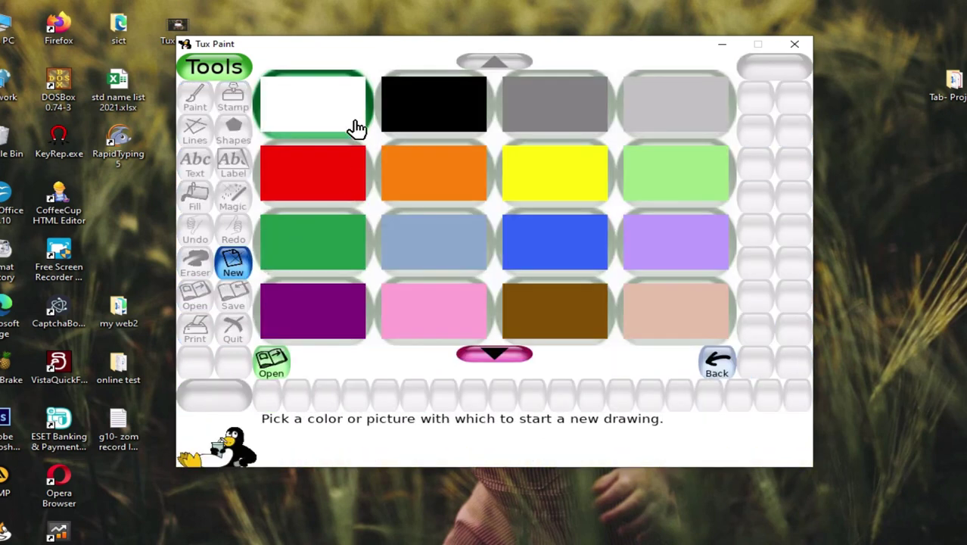
left_click(292, 371)
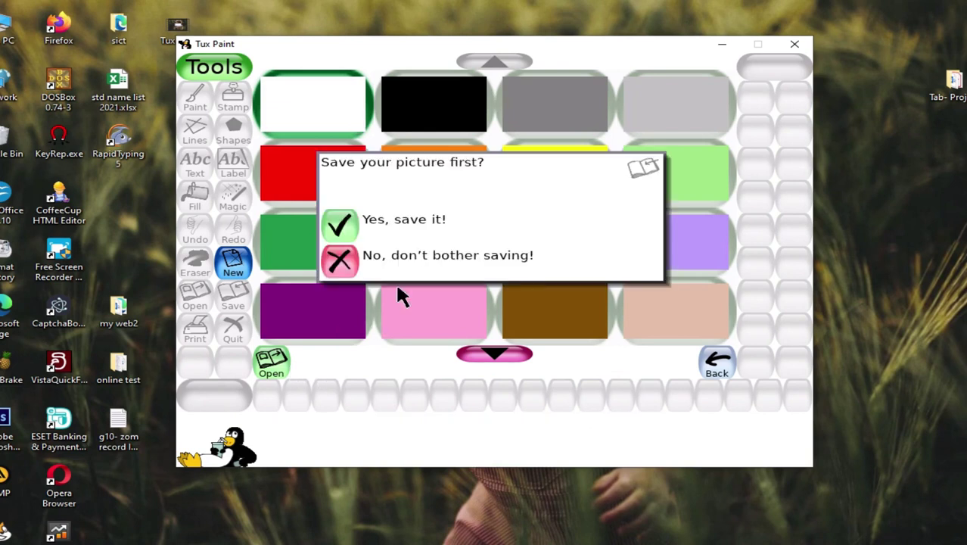
left_click(410, 254)
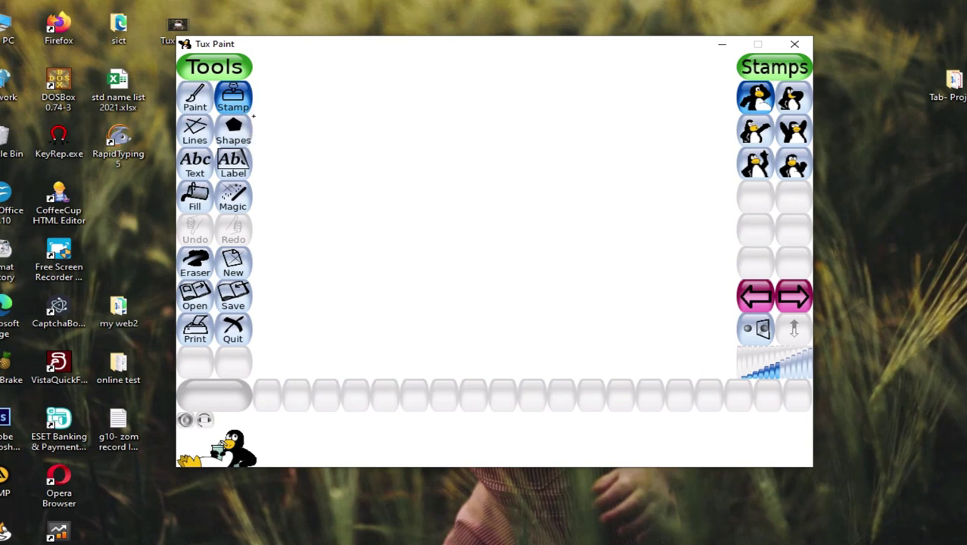
Stamp three enlarged, mirrored copies of the penguin with the outstretched arm on the blank canvas
left_click(761, 148)
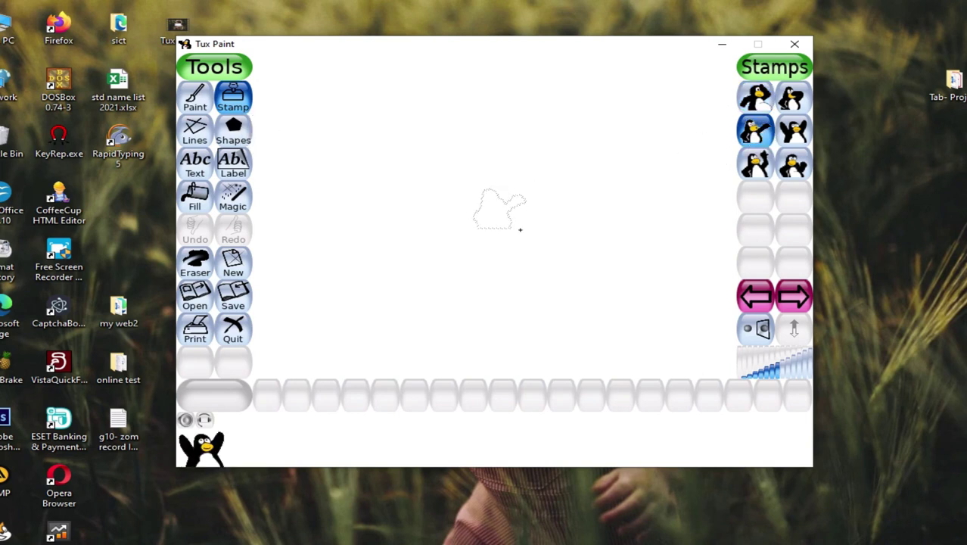
left_click(800, 367)
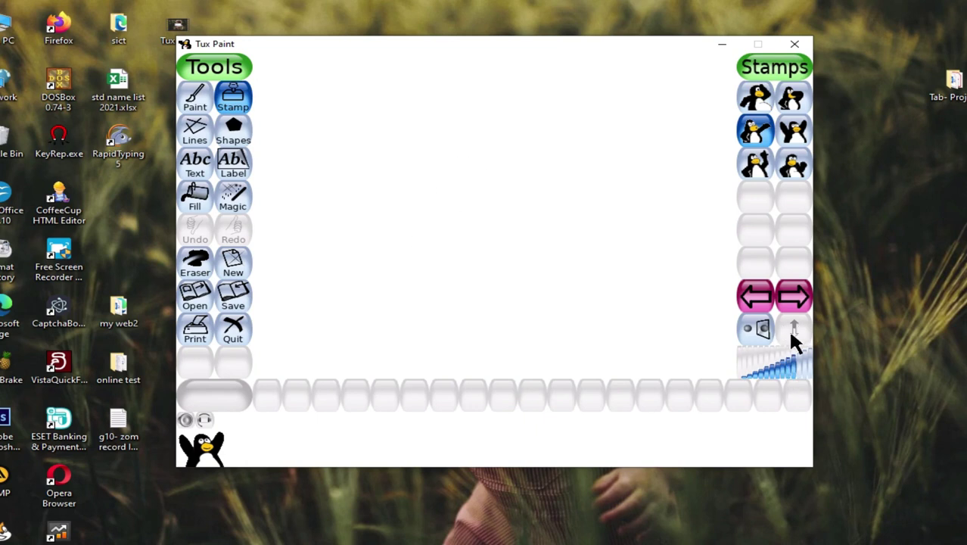
left_click(764, 329)
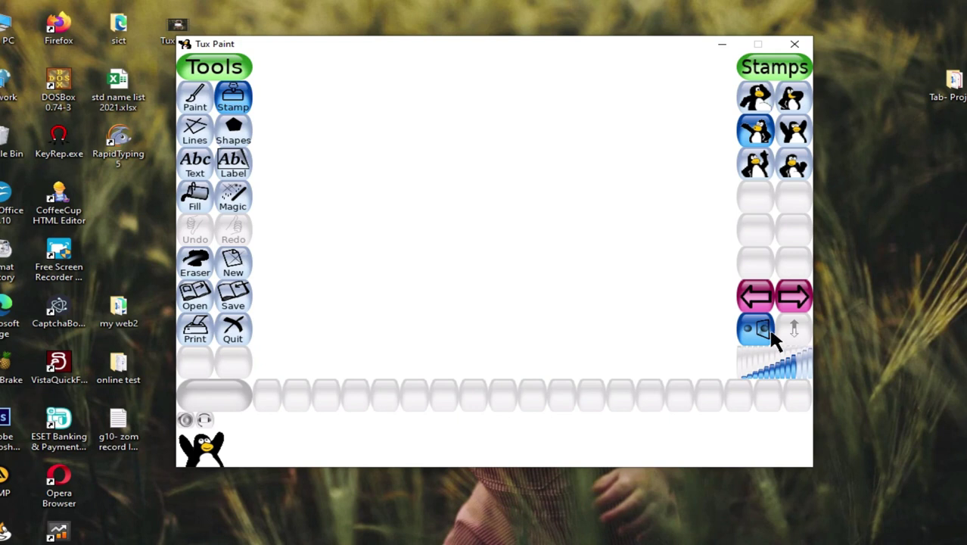
left_click(764, 333)
left_click(764, 333)
left_click(764, 333)
left_click(763, 330)
left_click(764, 333)
left_click(764, 333)
left_click(764, 333)
left_click(764, 333)
left_click(521, 259)
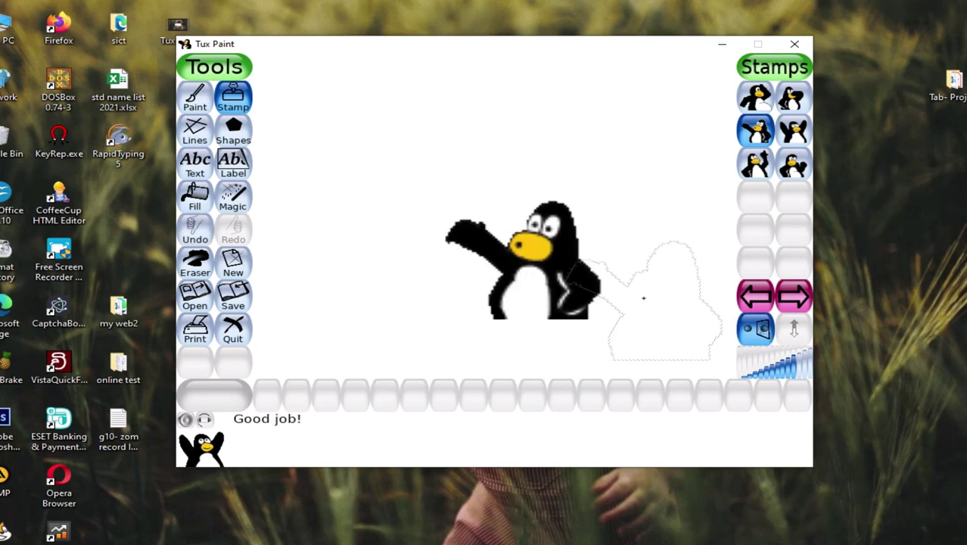
left_click(645, 301)
left_click(671, 211)
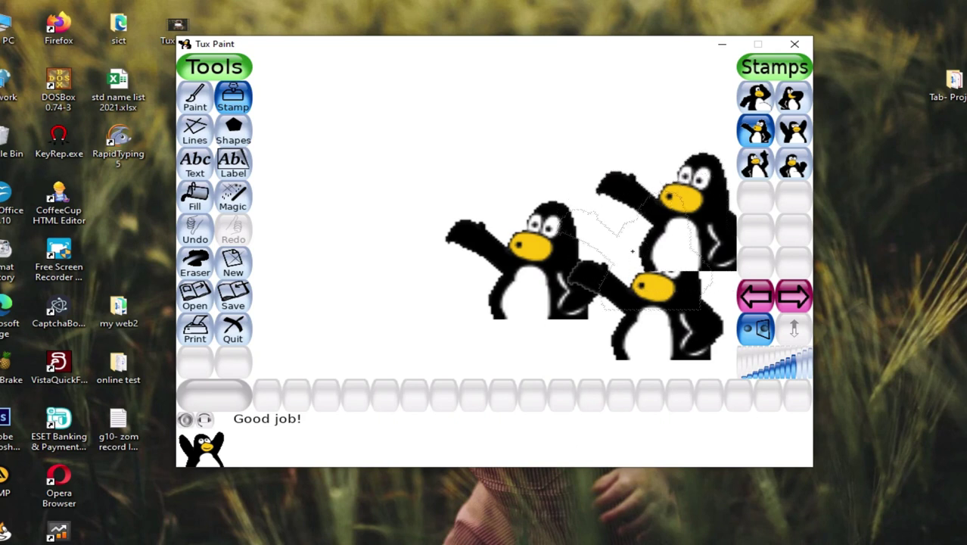
Undo the three penguin stamps
left_click(207, 245)
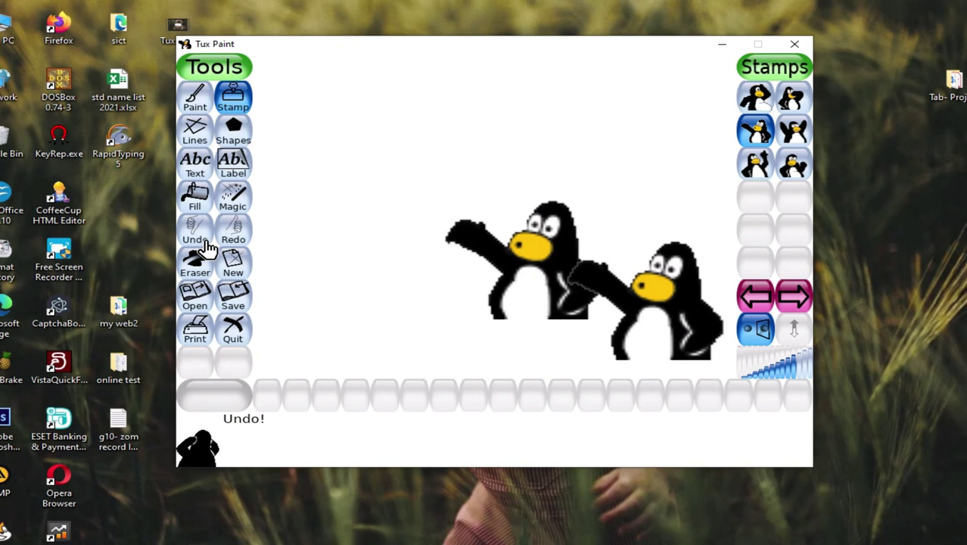
left_click(207, 245)
left_click(207, 245)
Draw one straight dark green line each with the star, vine, spiral and square brushes using the Lines tool
left_click(210, 138)
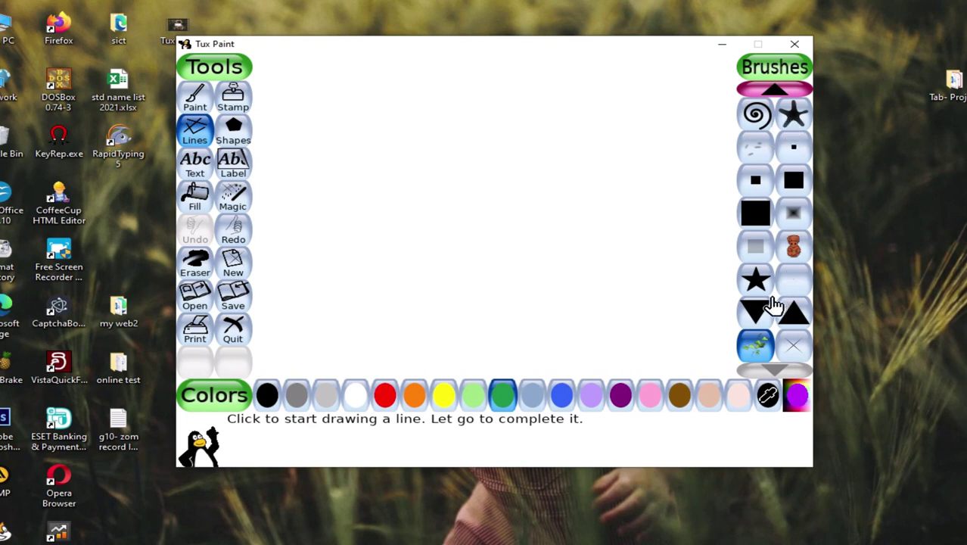
left_click(755, 280)
mouse_move(695, 306)
left_mouse_down()
mouse_move(559, 349)
mouse_move(431, 362)
left_mouse_up()
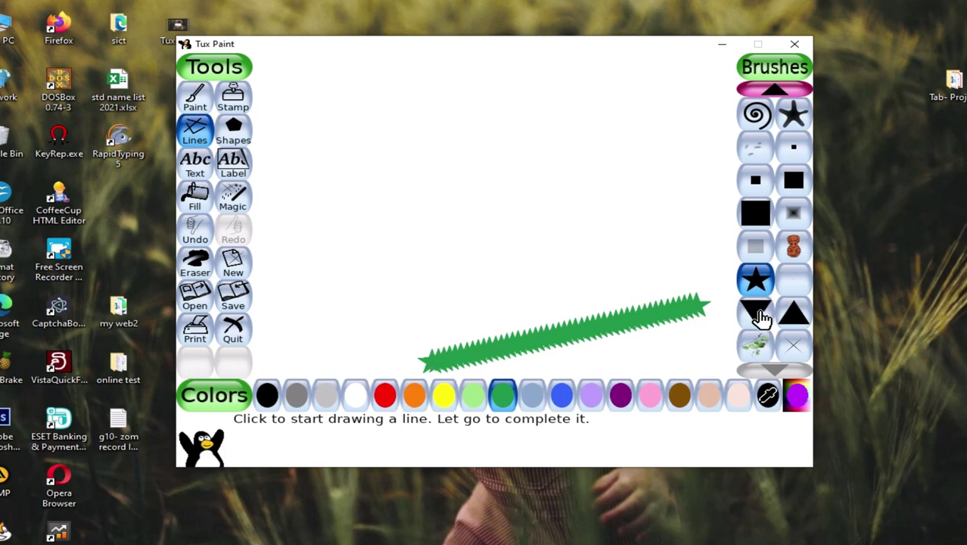
left_click(755, 344)
left_click_drag(671, 262, 394, 293)
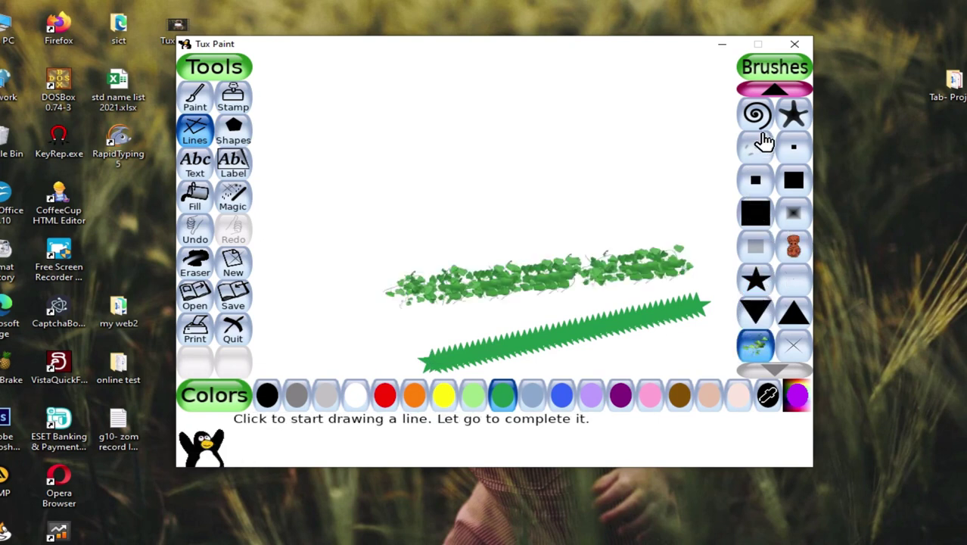
left_click(755, 113)
mouse_move(692, 148)
left_mouse_down()
mouse_move(659, 177)
mouse_move(364, 253)
left_mouse_up()
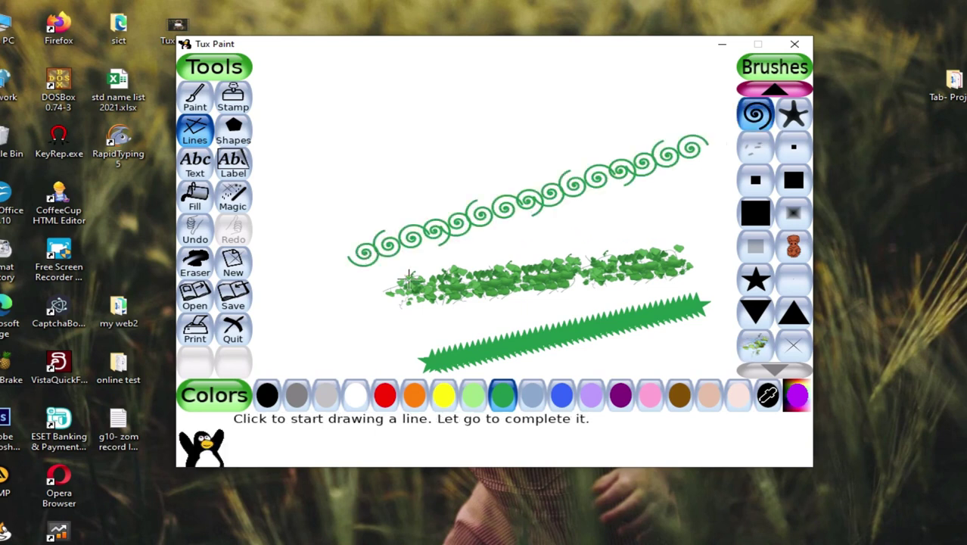
left_click(795, 182)
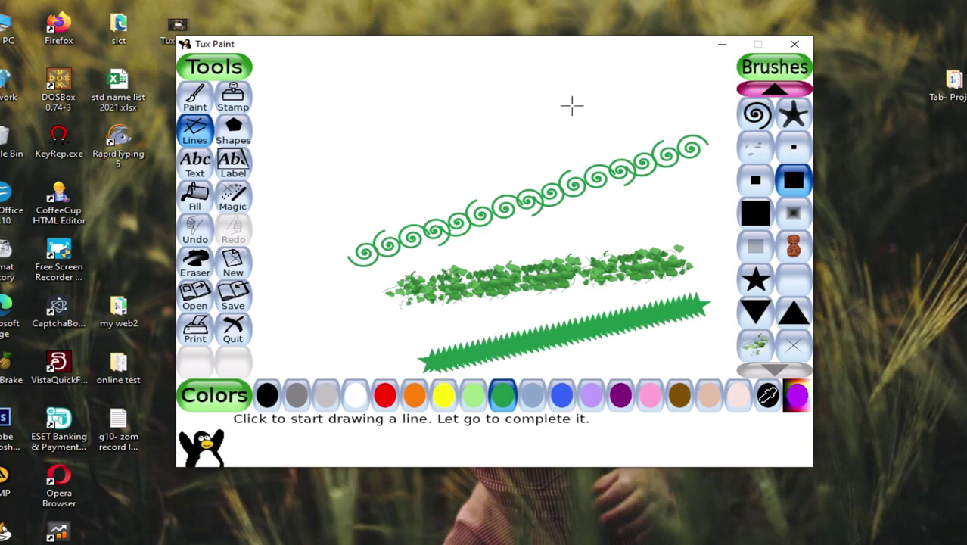
left_click_drag(572, 103, 501, 214)
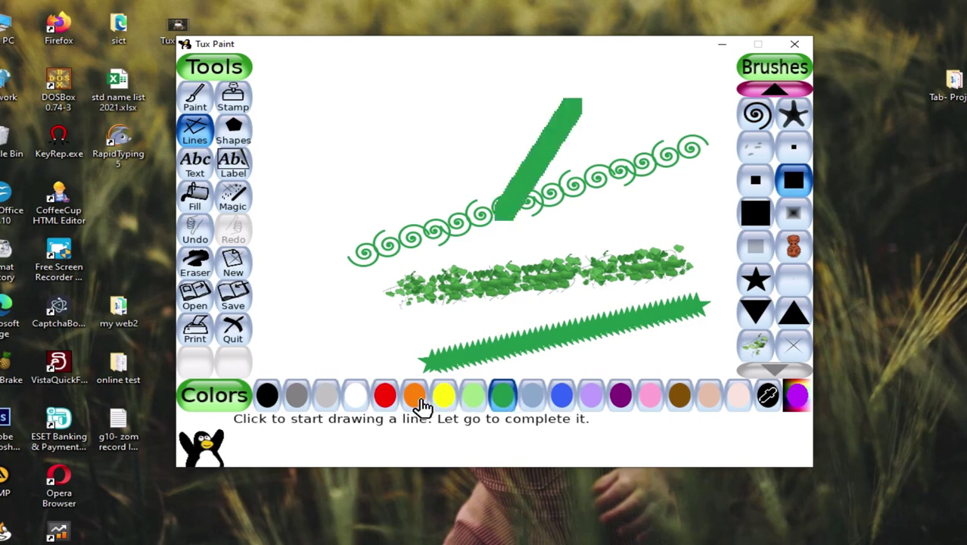
Draw a long, steep red line with the square brush and scatter red squares beside it
left_click(391, 404)
left_click_drag(277, 87, 308, 281)
mouse_move(434, 115)
left_mouse_down()
mouse_move(423, 142)
mouse_move(387, 172)
left_mouse_up()
left_click(352, 135)
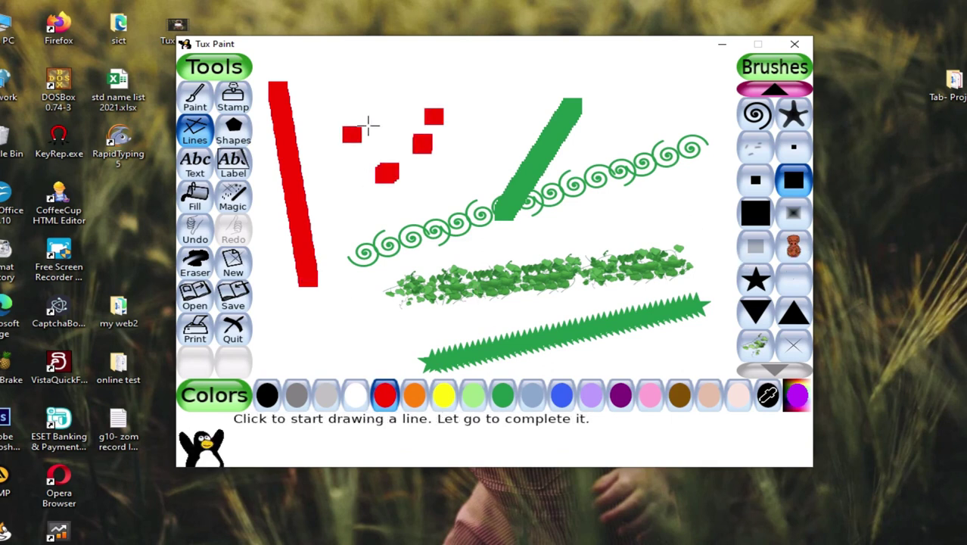
left_click(383, 118)
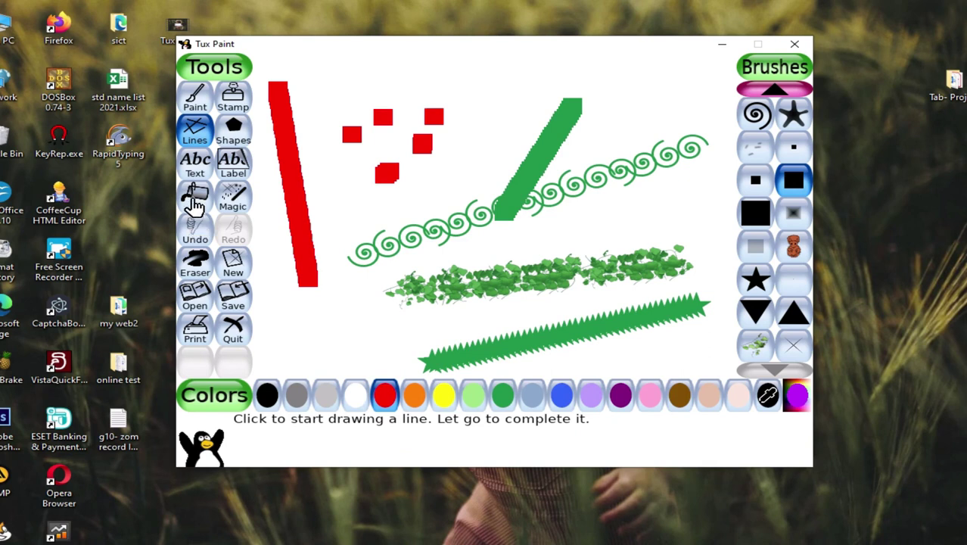
Undo all the red and green lines and squares until the canvas is blank
left_click(244, 146)
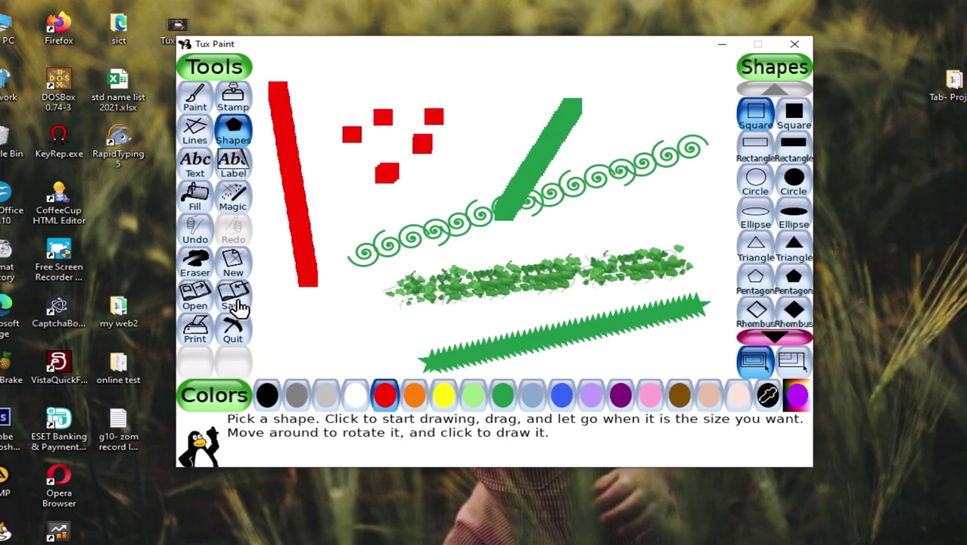
left_click(203, 239)
left_click(203, 239)
left_click(203, 239)
left_click(203, 239)
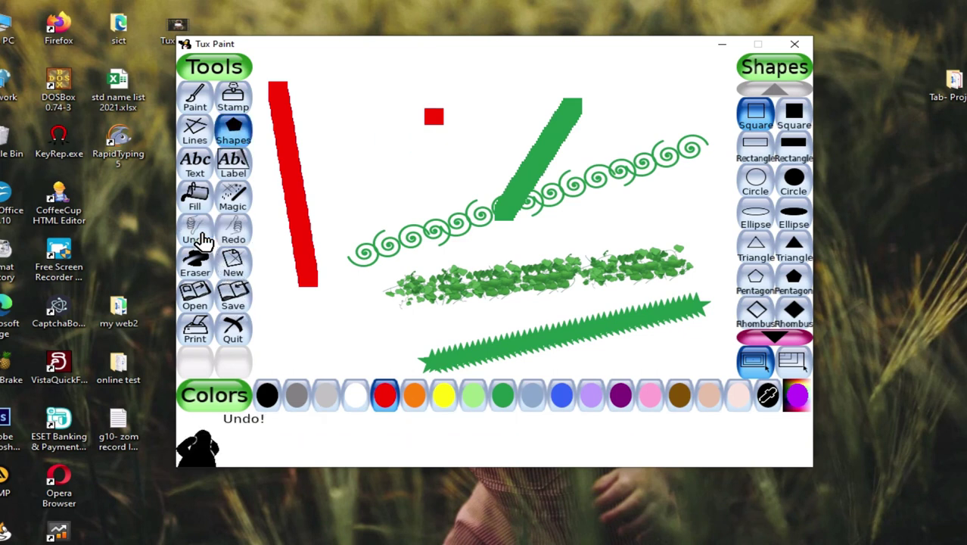
left_click(203, 239)
left_click(203, 239)
left_click(203, 239)
left_click(202, 240)
left_click(202, 240)
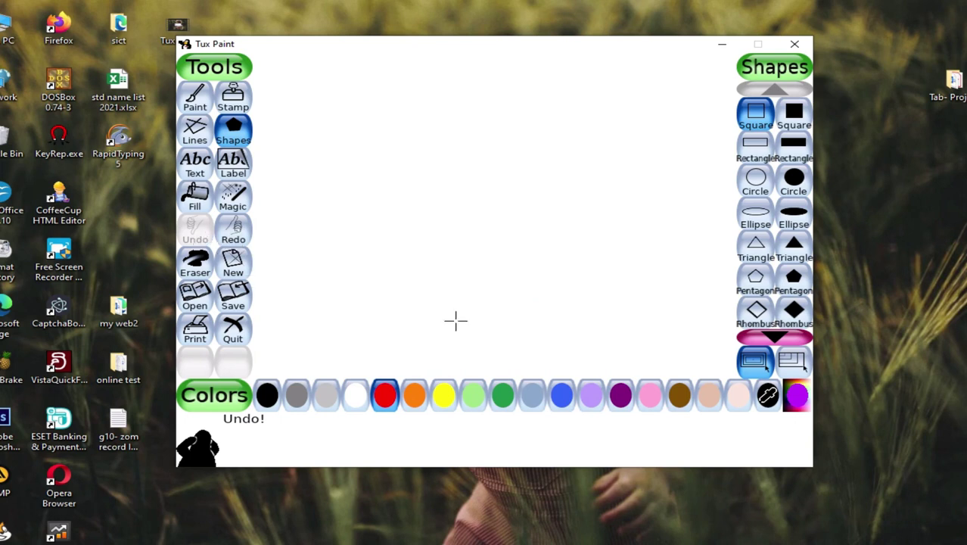
Redo the four green lines and wipe them off the canvas with the largest square eraser
left_click(242, 237)
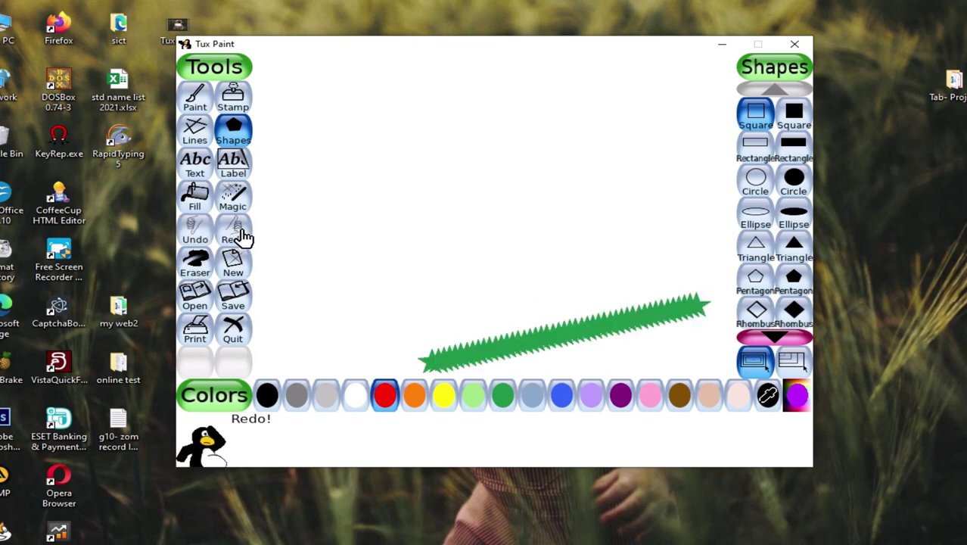
left_click(242, 236)
left_click(242, 237)
left_click(242, 237)
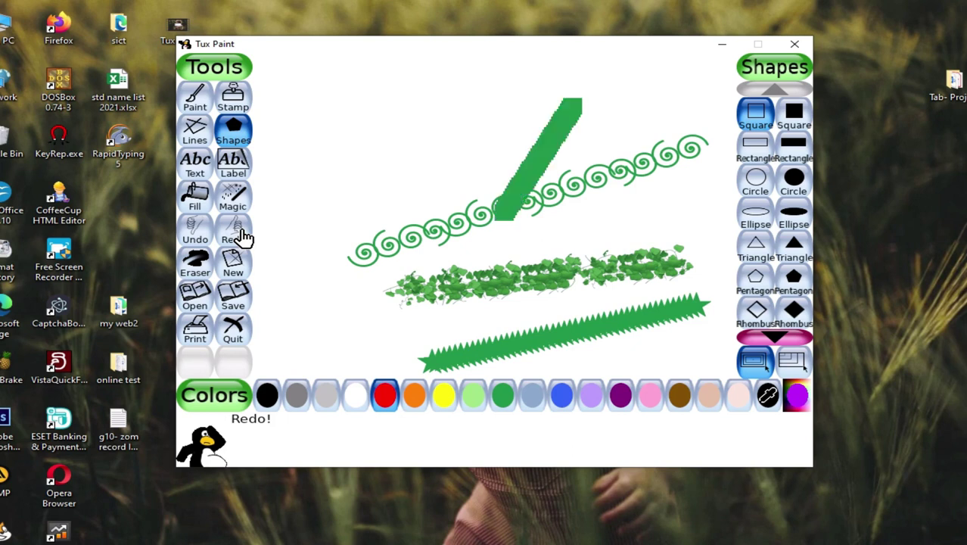
left_click(196, 267)
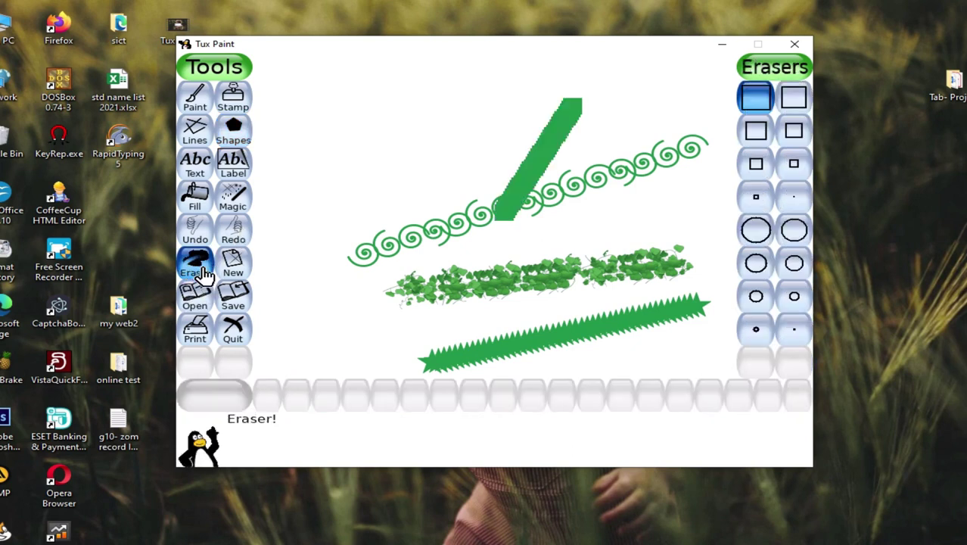
mouse_move(359, 245)
left_mouse_down()
mouse_move(427, 240)
mouse_move(488, 212)
mouse_move(589, 130)
mouse_move(633, 151)
mouse_move(666, 147)
mouse_move(639, 214)
mouse_move(458, 278)
mouse_move(478, 313)
mouse_move(644, 278)
mouse_move(688, 286)
mouse_move(553, 334)
mouse_move(404, 350)
left_mouse_up()
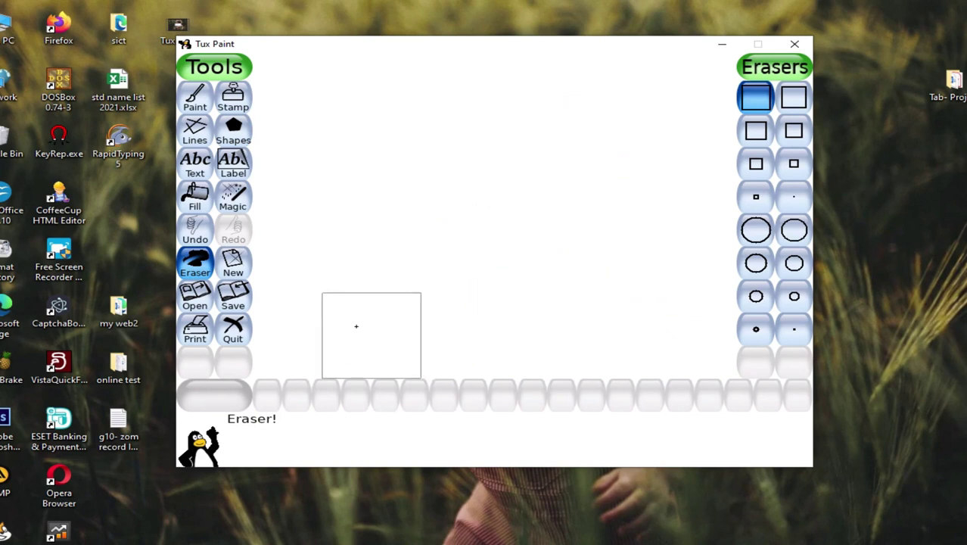
Draw a small, rotated, filled red four-pointed star with the Shapes tool
left_click(233, 133)
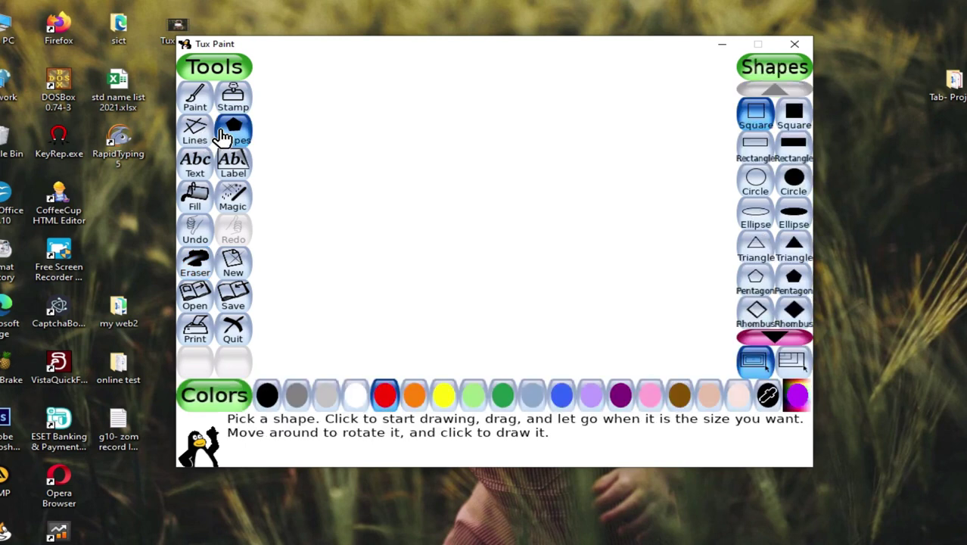
left_click(775, 333)
left_click(775, 333)
left_click(775, 333)
left_click(775, 333)
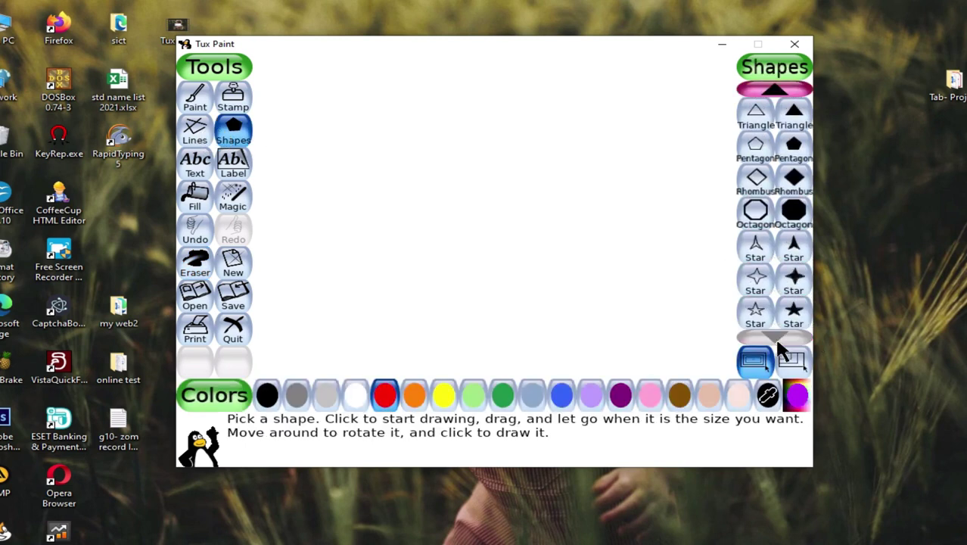
left_click(794, 281)
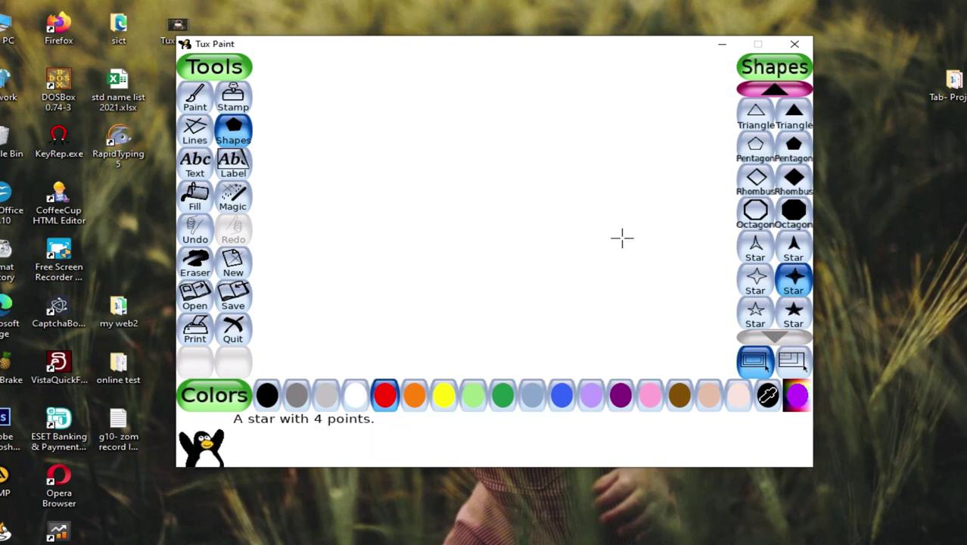
left_click(623, 238)
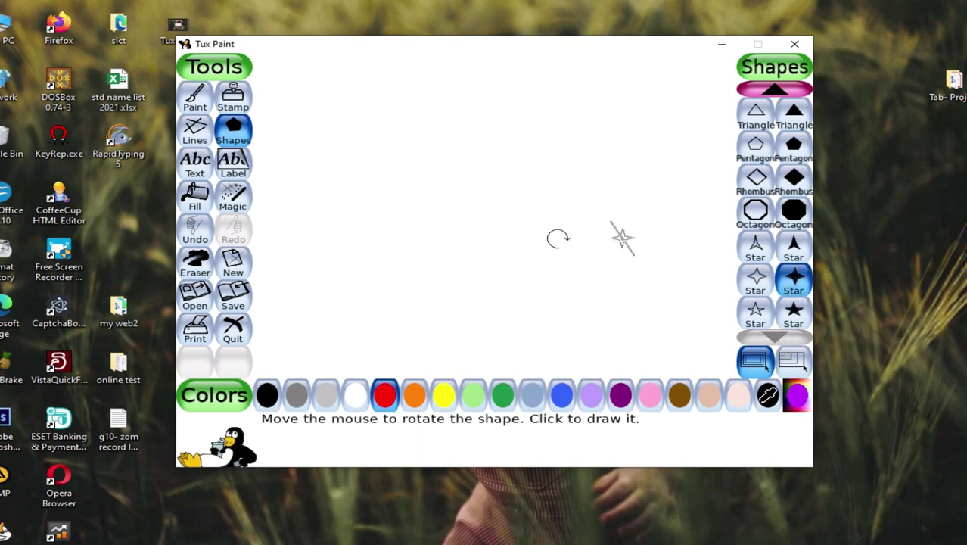
left_click(614, 323)
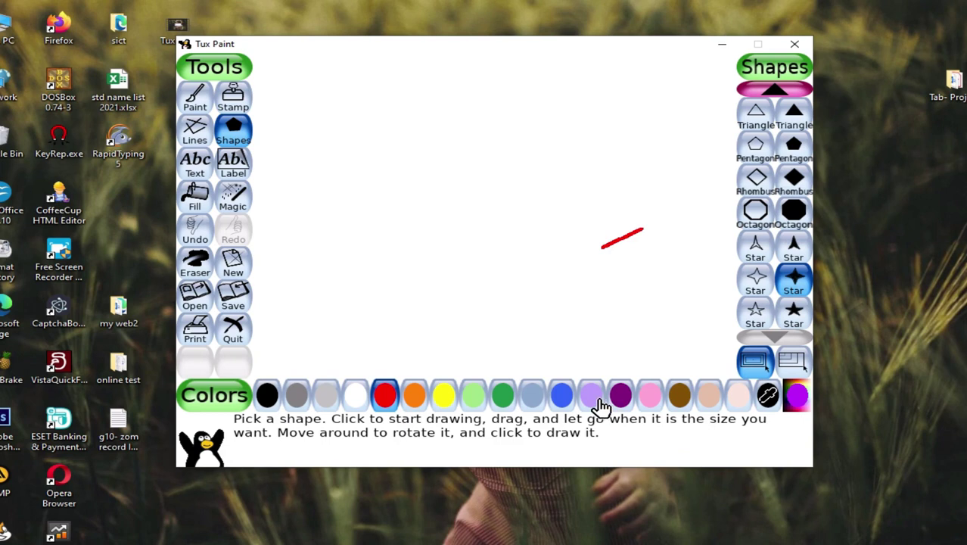
Draw three overlapping red circle outlines of different sizes beside the small red star shape
scroll(772, 205, "up", 3)
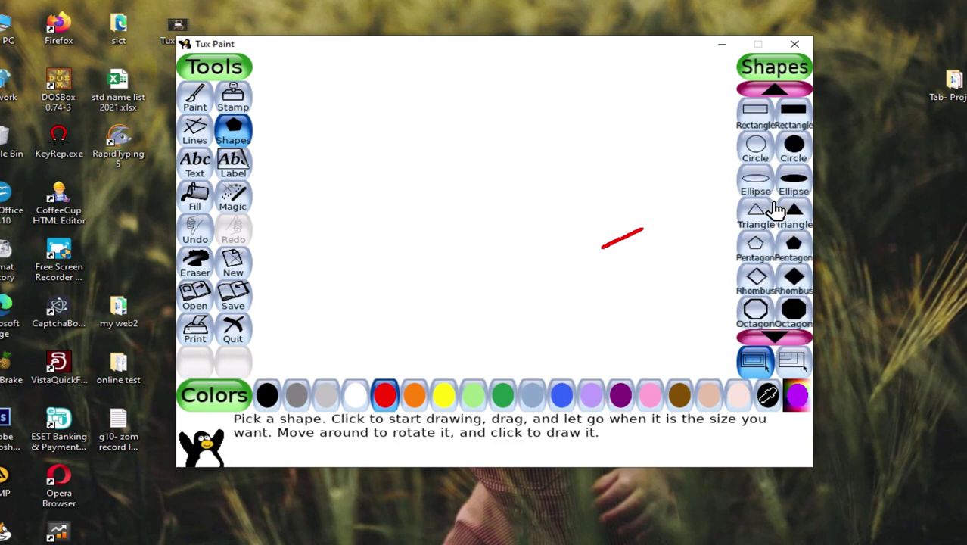
left_click(755, 148)
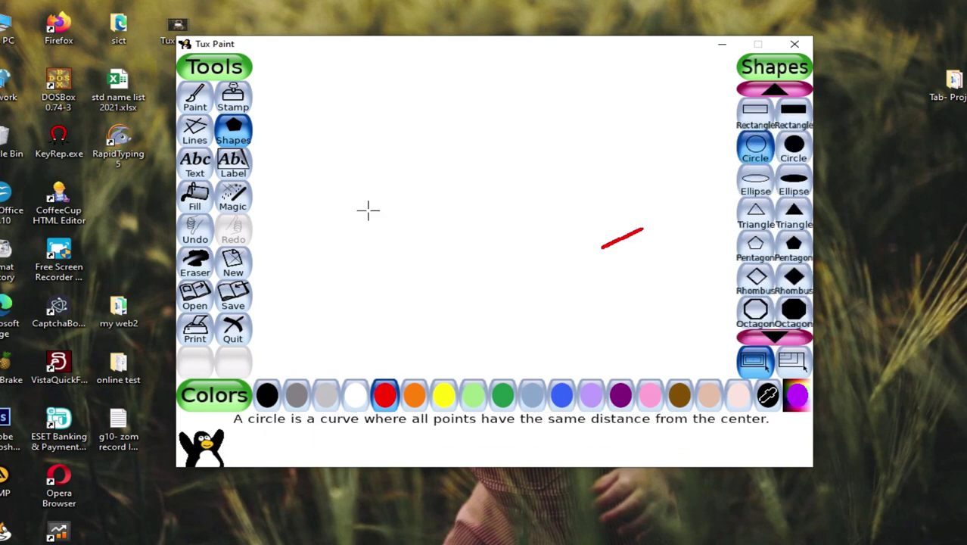
mouse_move(367, 168)
left_mouse_down()
mouse_move(475, 272)
mouse_move(458, 242)
left_mouse_up()
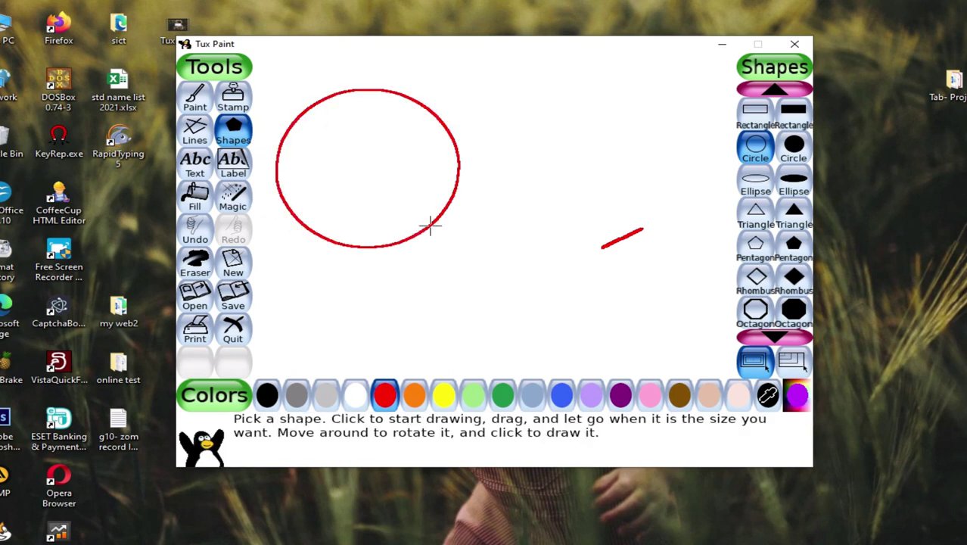
left_click_drag(358, 143, 402, 199)
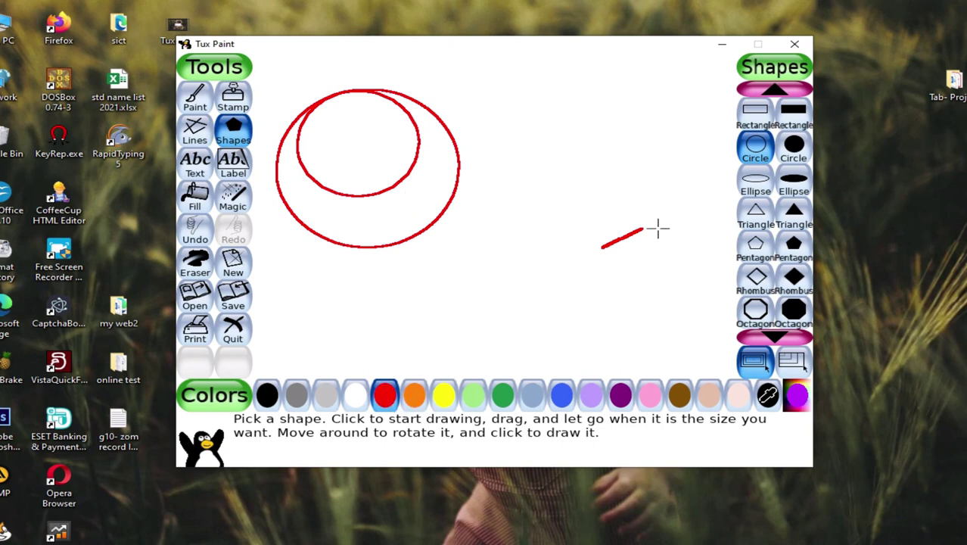
left_click_drag(495, 180, 583, 286)
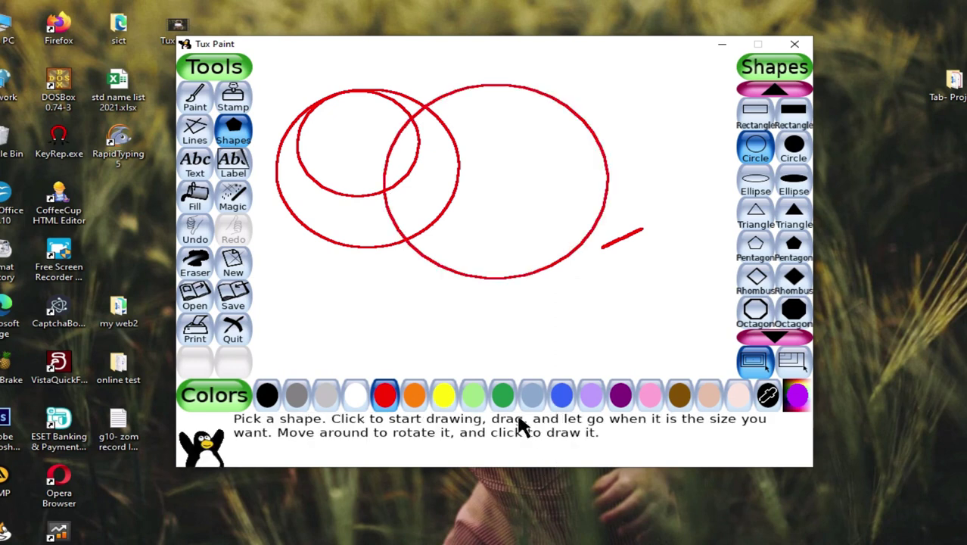
Draw two green circle outlines, a blue one and a smaller purple one inside it, overlapping the red circles
left_click(502, 392)
mouse_move(479, 166)
left_mouse_down()
mouse_move(546, 239)
mouse_move(590, 326)
left_mouse_up()
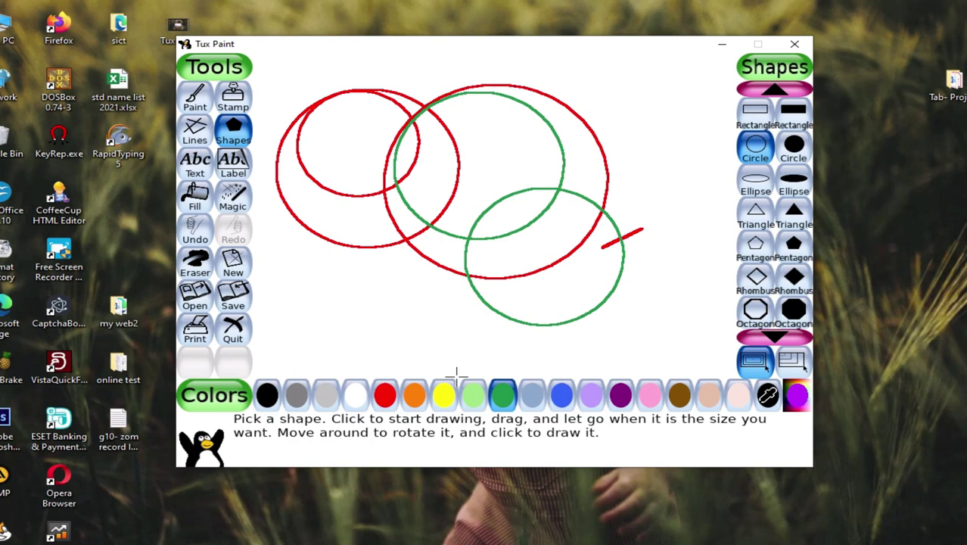
left_click(566, 400)
left_click_drag(376, 269, 457, 349)
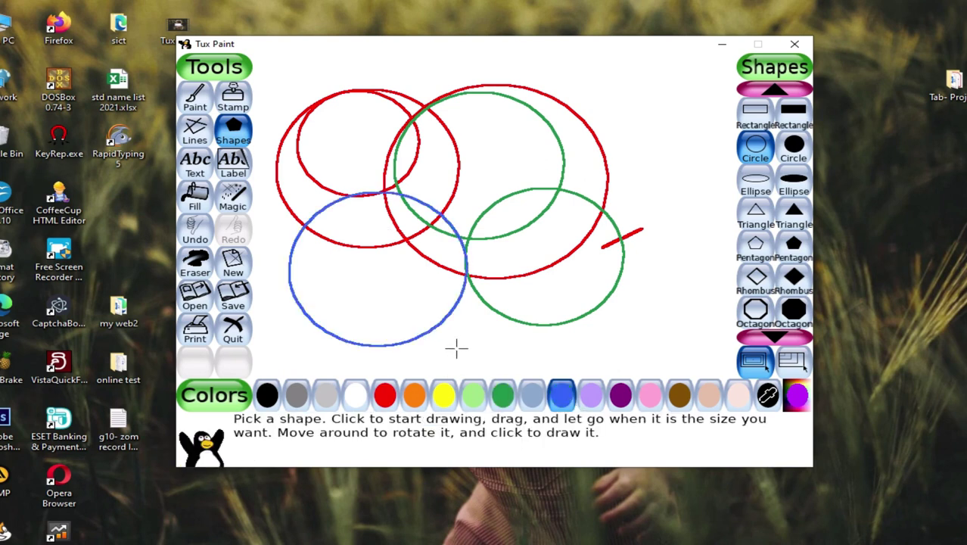
left_click(620, 395)
left_click_drag(383, 281, 456, 338)
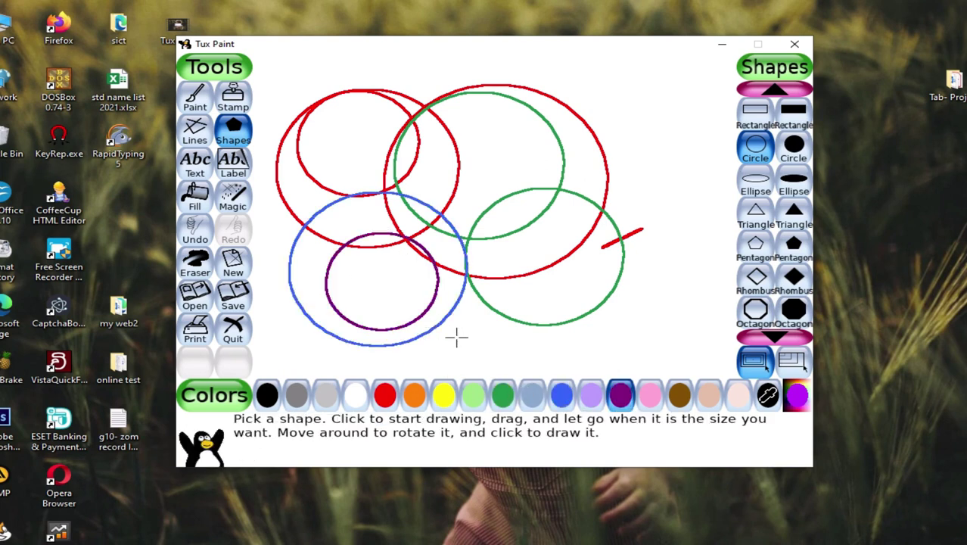
Fill the overlap of the lower green and large red circles with light green linear Fill, and the upper green circle with purple radial gradients
left_click(211, 213)
left_click(470, 405)
left_click_drag(531, 261, 501, 274)
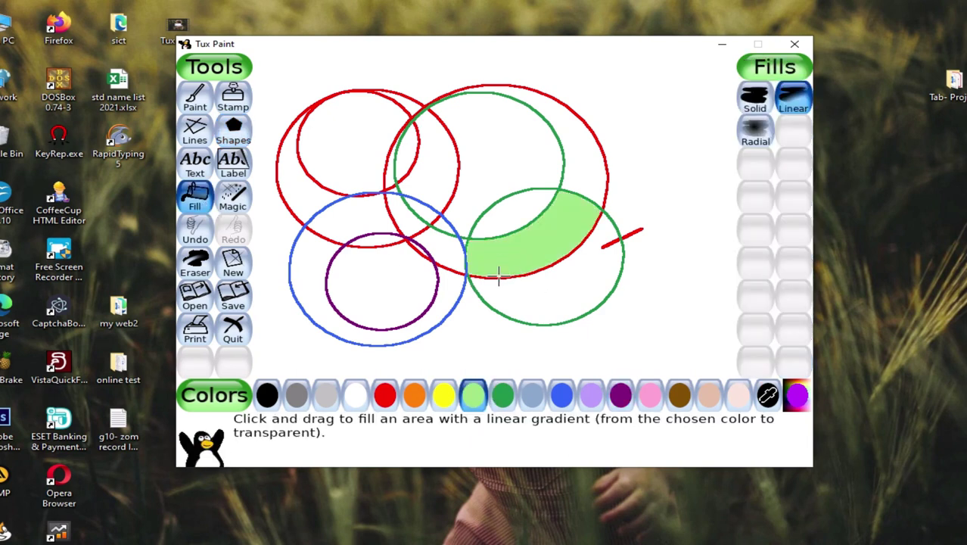
left_click(759, 130)
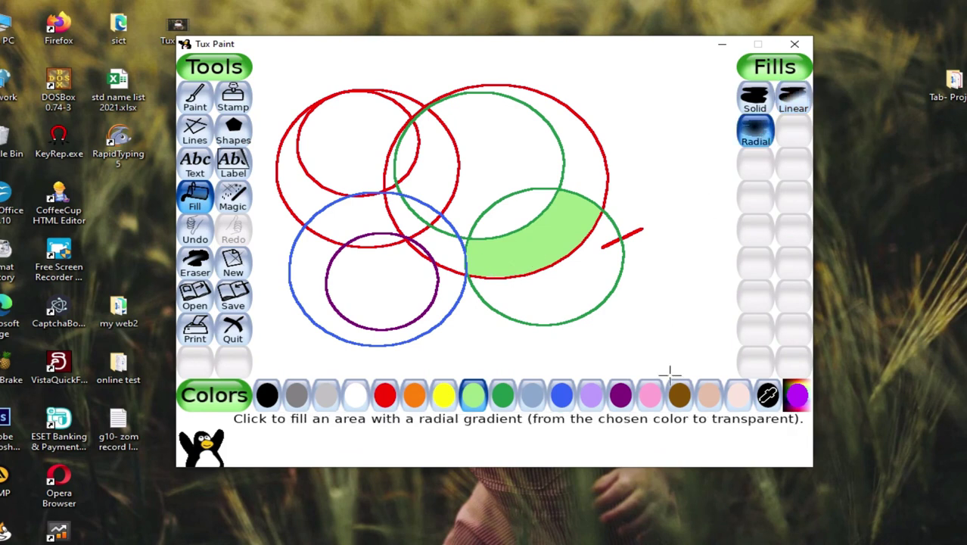
left_click(620, 395)
left_click(503, 151)
left_click(516, 206)
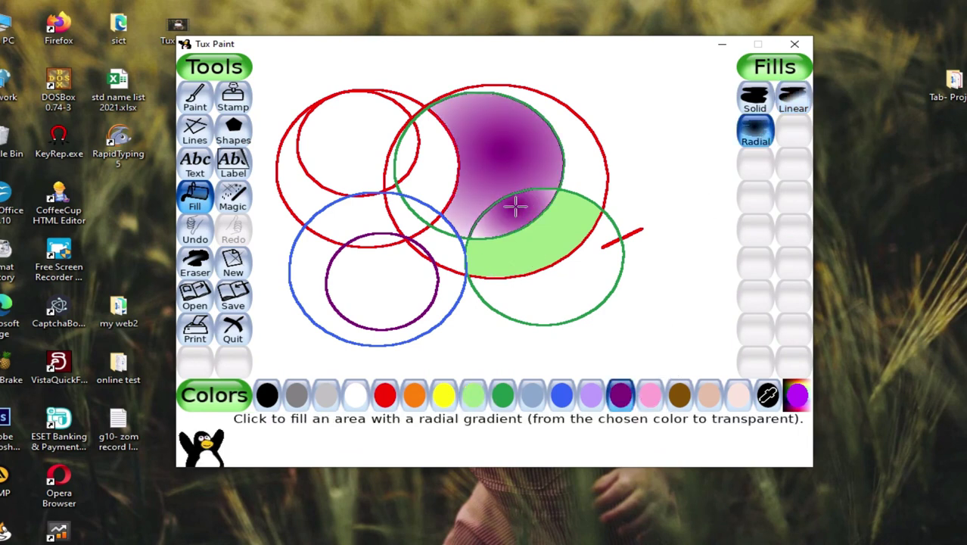
Fill the lower parts of the blue and purple circles with orange radial gradients and the blue circle's upper overlaps with green ones
left_click(796, 101)
left_click(754, 133)
left_click(420, 404)
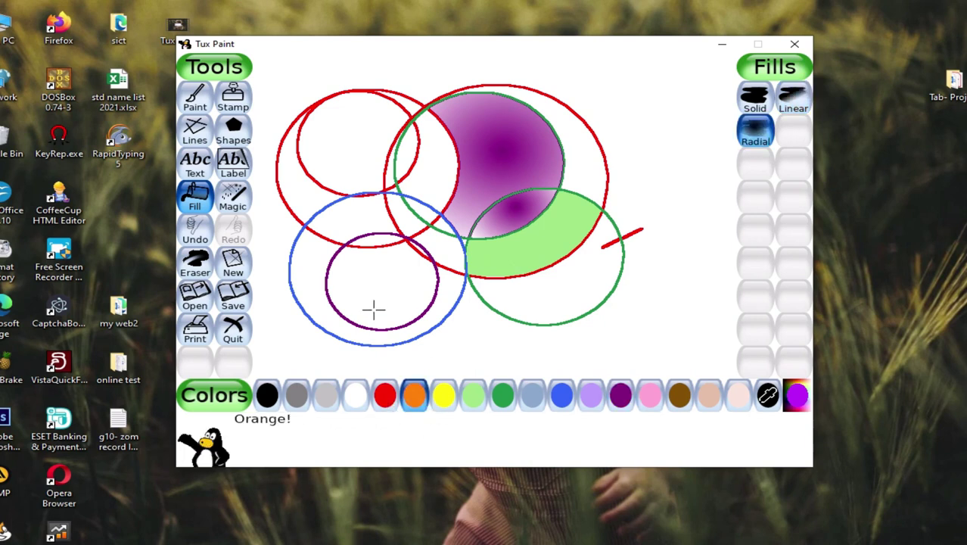
left_click(372, 307)
left_click(306, 256)
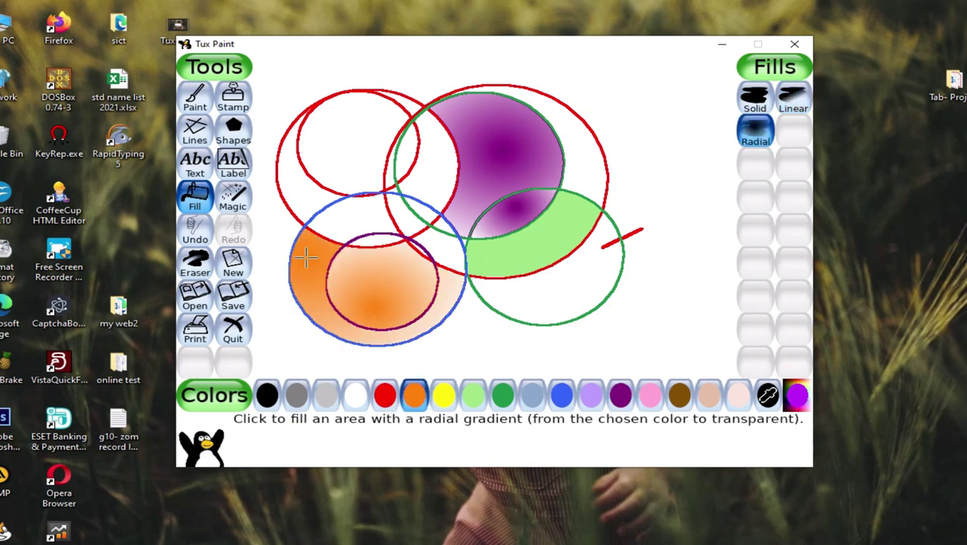
left_click(513, 408)
left_click(375, 215)
left_click_drag(459, 257, 445, 224)
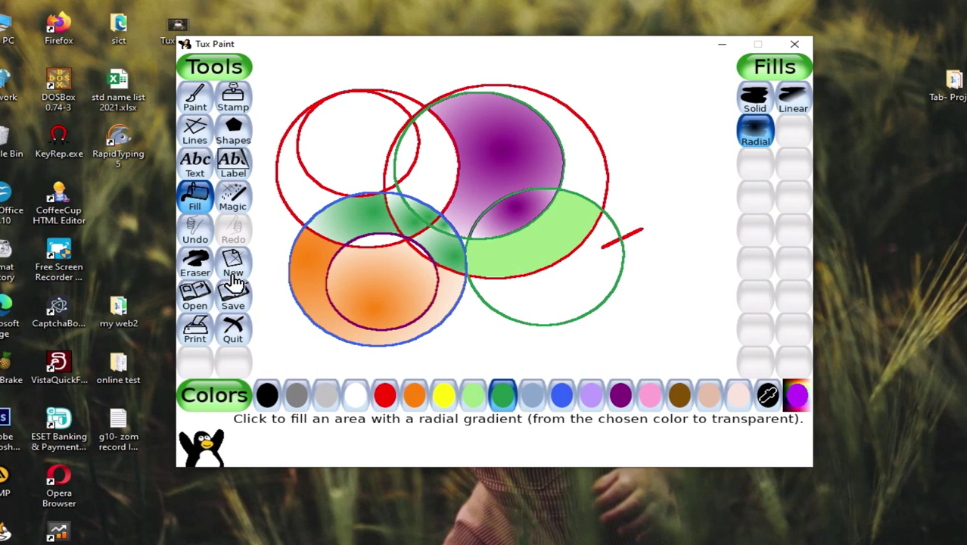
Erase the coloured circles from the canvas with the Eraser
left_click(195, 264)
Draw green string art around the canvas with the String edges magic effect, and undo it
left_click(243, 209)
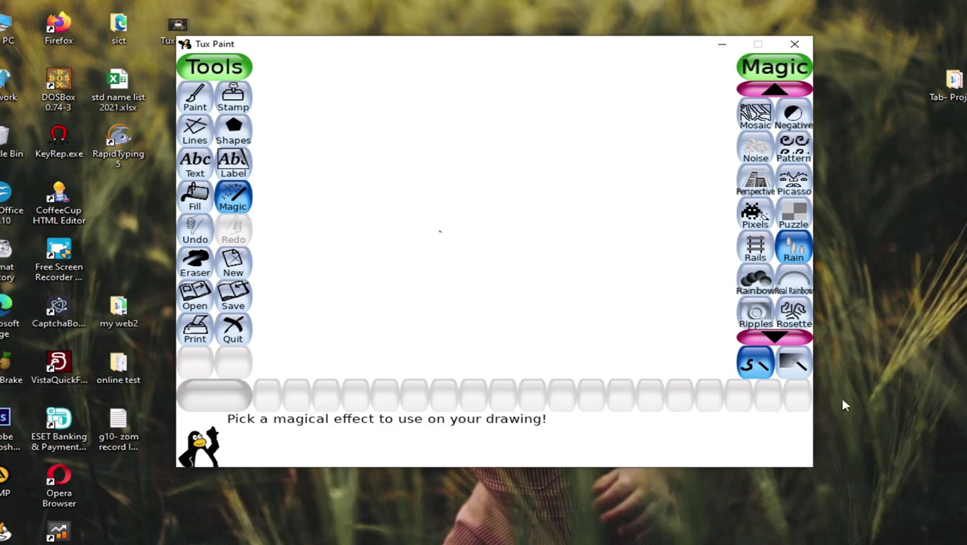
left_click(778, 333)
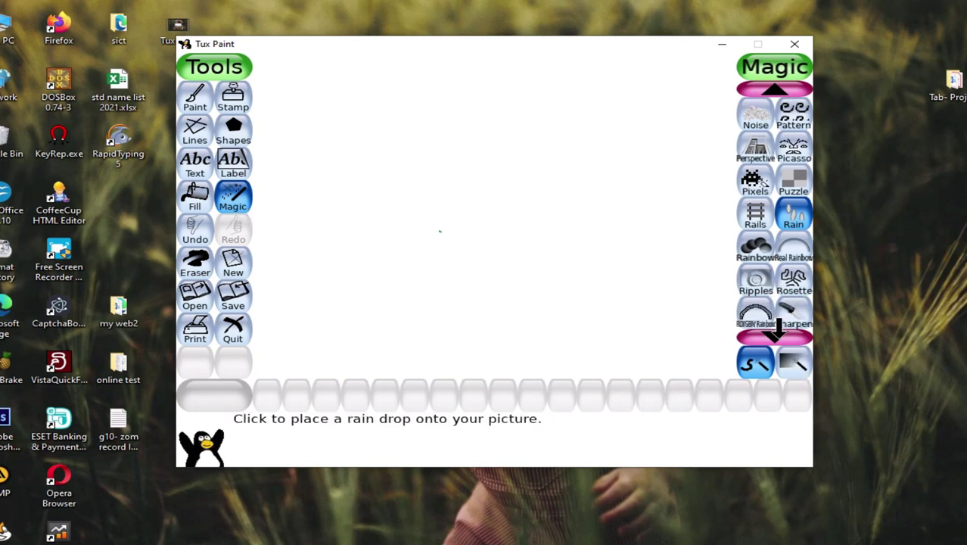
scroll(776, 326, "down", 6)
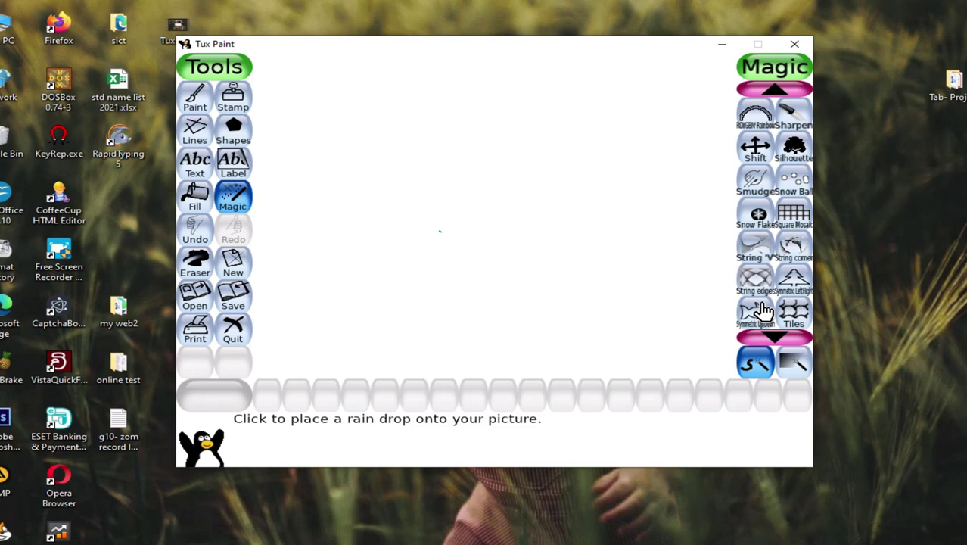
left_click(756, 282)
mouse_move(385, 165)
left_mouse_down()
mouse_move(425, 193)
mouse_move(390, 161)
left_mouse_up()
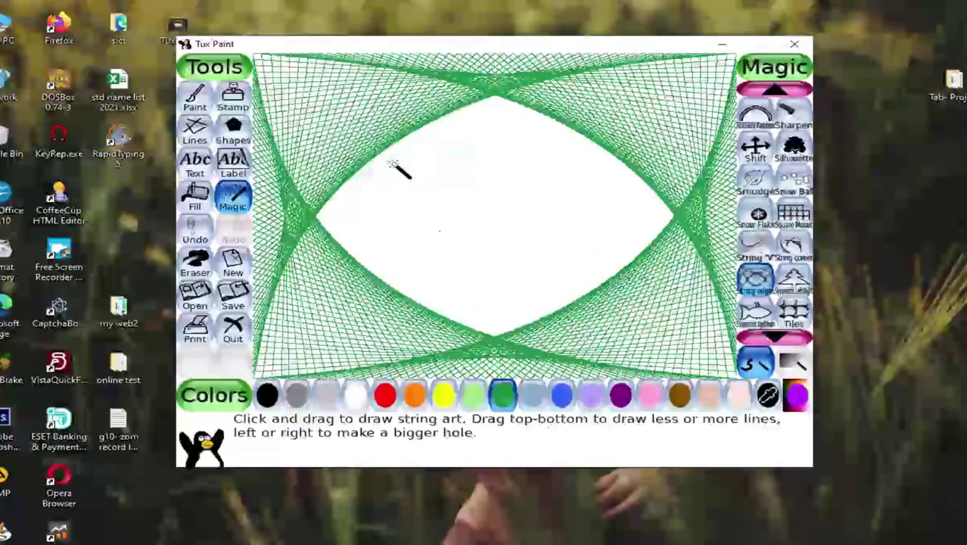
left_click(793, 249)
key("ctrl+z")
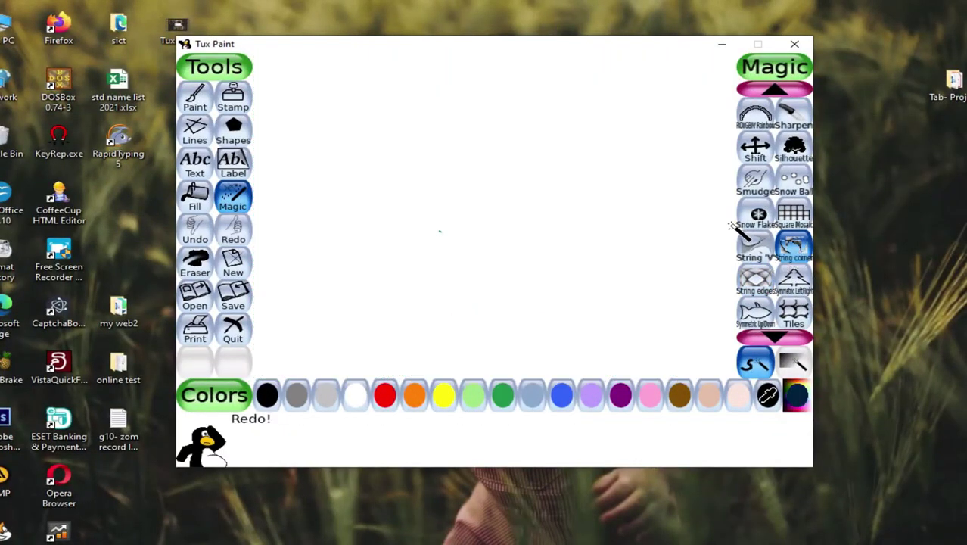
Draw mirrored dark blue wavy strokes with the Symmetric Left/Right and Symmetric Up/Down magic effects
left_click(791, 291)
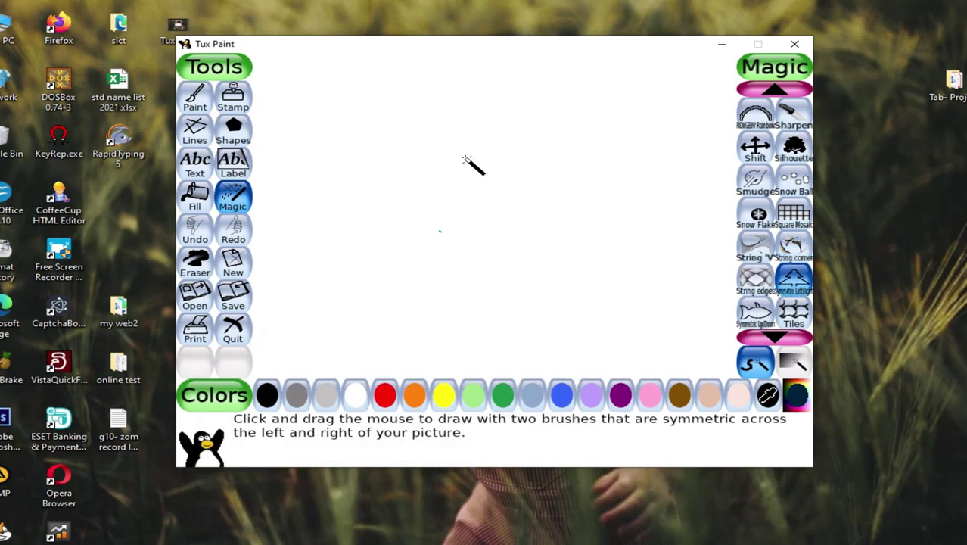
mouse_move(455, 172)
left_mouse_down()
mouse_move(466, 212)
mouse_move(447, 235)
mouse_move(446, 264)
mouse_move(429, 273)
mouse_move(427, 299)
mouse_move(449, 324)
mouse_move(450, 345)
mouse_move(497, 333)
left_mouse_up()
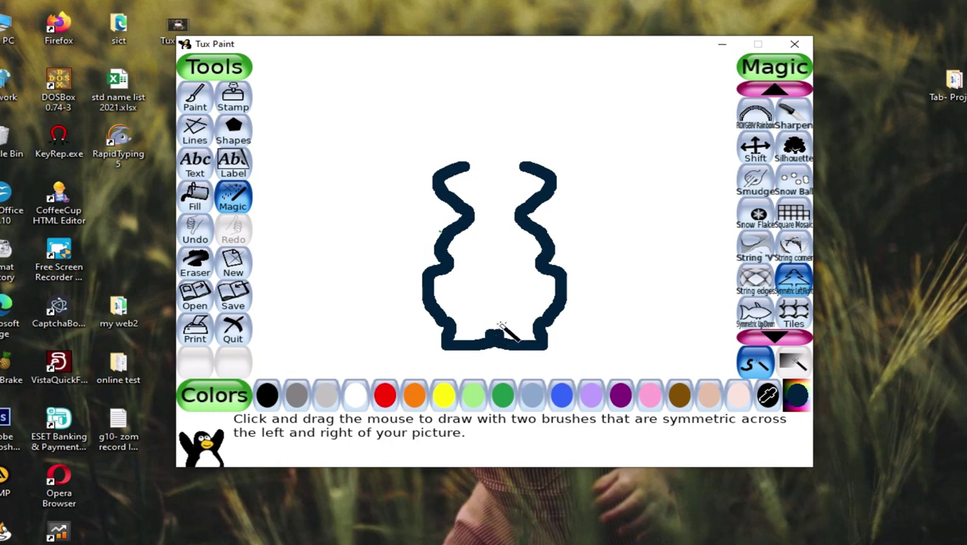
left_click(755, 312)
left_click(663, 153)
mouse_move(663, 154)
left_mouse_down()
mouse_move(645, 137)
mouse_move(606, 146)
mouse_move(598, 183)
mouse_move(543, 151)
mouse_move(451, 163)
mouse_move(422, 154)
mouse_move(368, 187)
mouse_move(329, 172)
mouse_move(280, 180)
left_mouse_up()
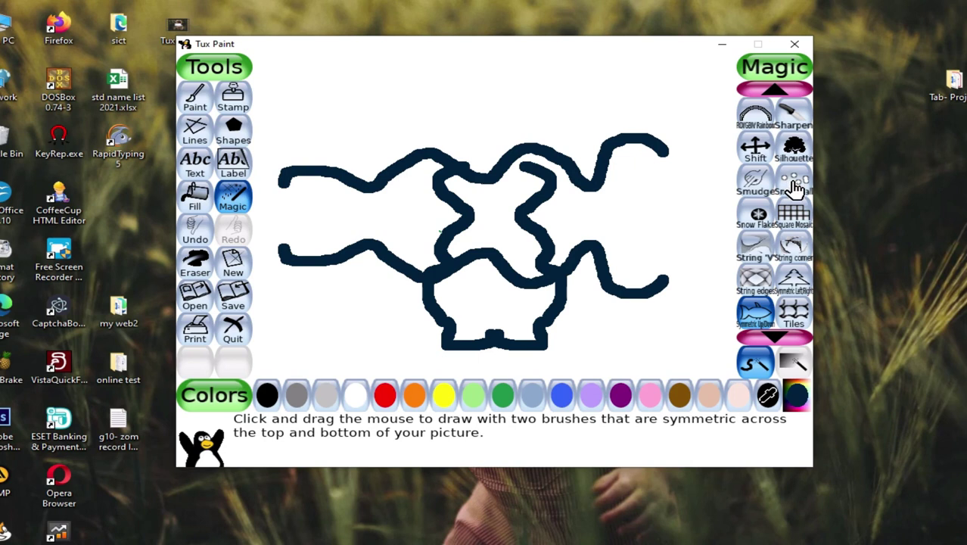
Draw a dark blue and a red stroke in the upper part of the canvas with the Rosette magic effect
left_click(774, 91)
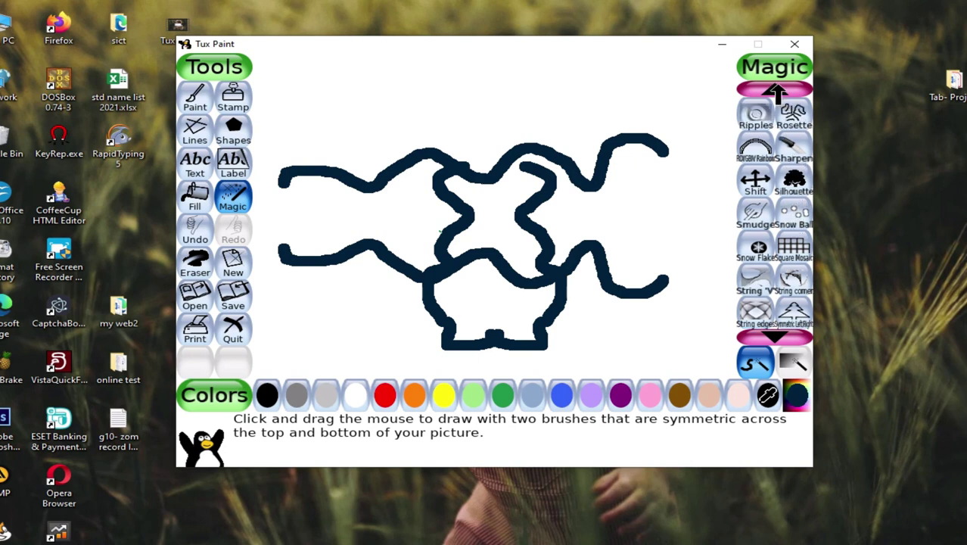
left_click(793, 113)
left_click(517, 85)
mouse_move(519, 84)
left_mouse_down()
mouse_move(563, 117)
mouse_move(598, 124)
mouse_move(638, 112)
left_mouse_up()
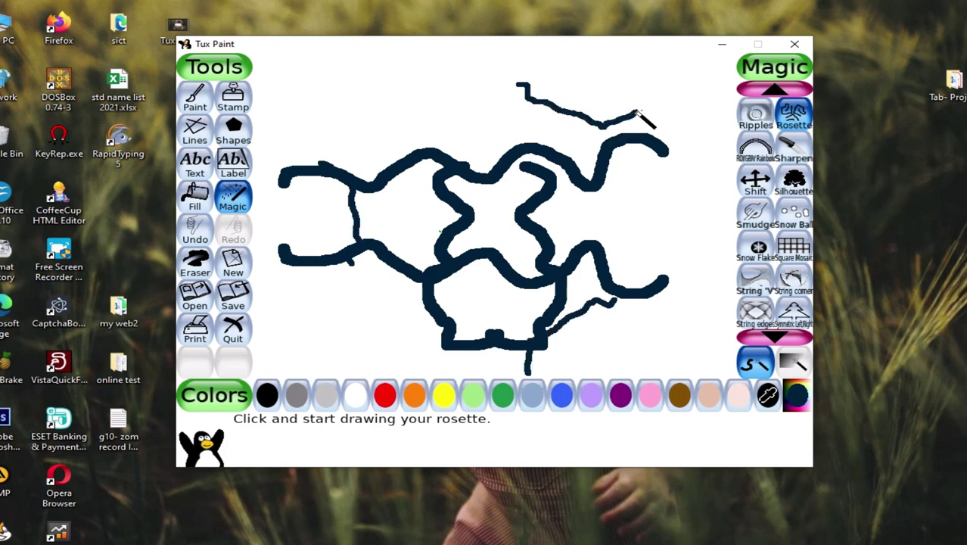
left_click(385, 395)
left_click_drag(468, 123, 466, 97)
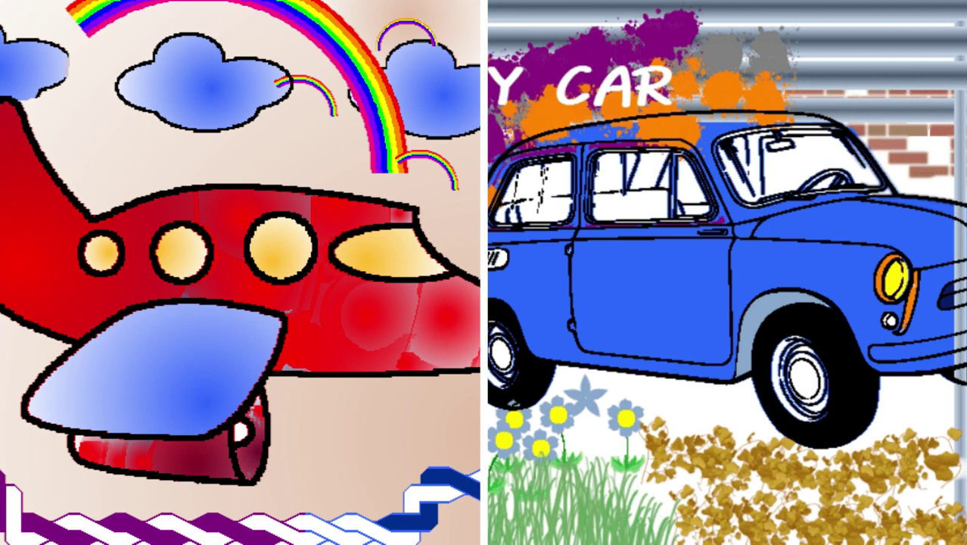